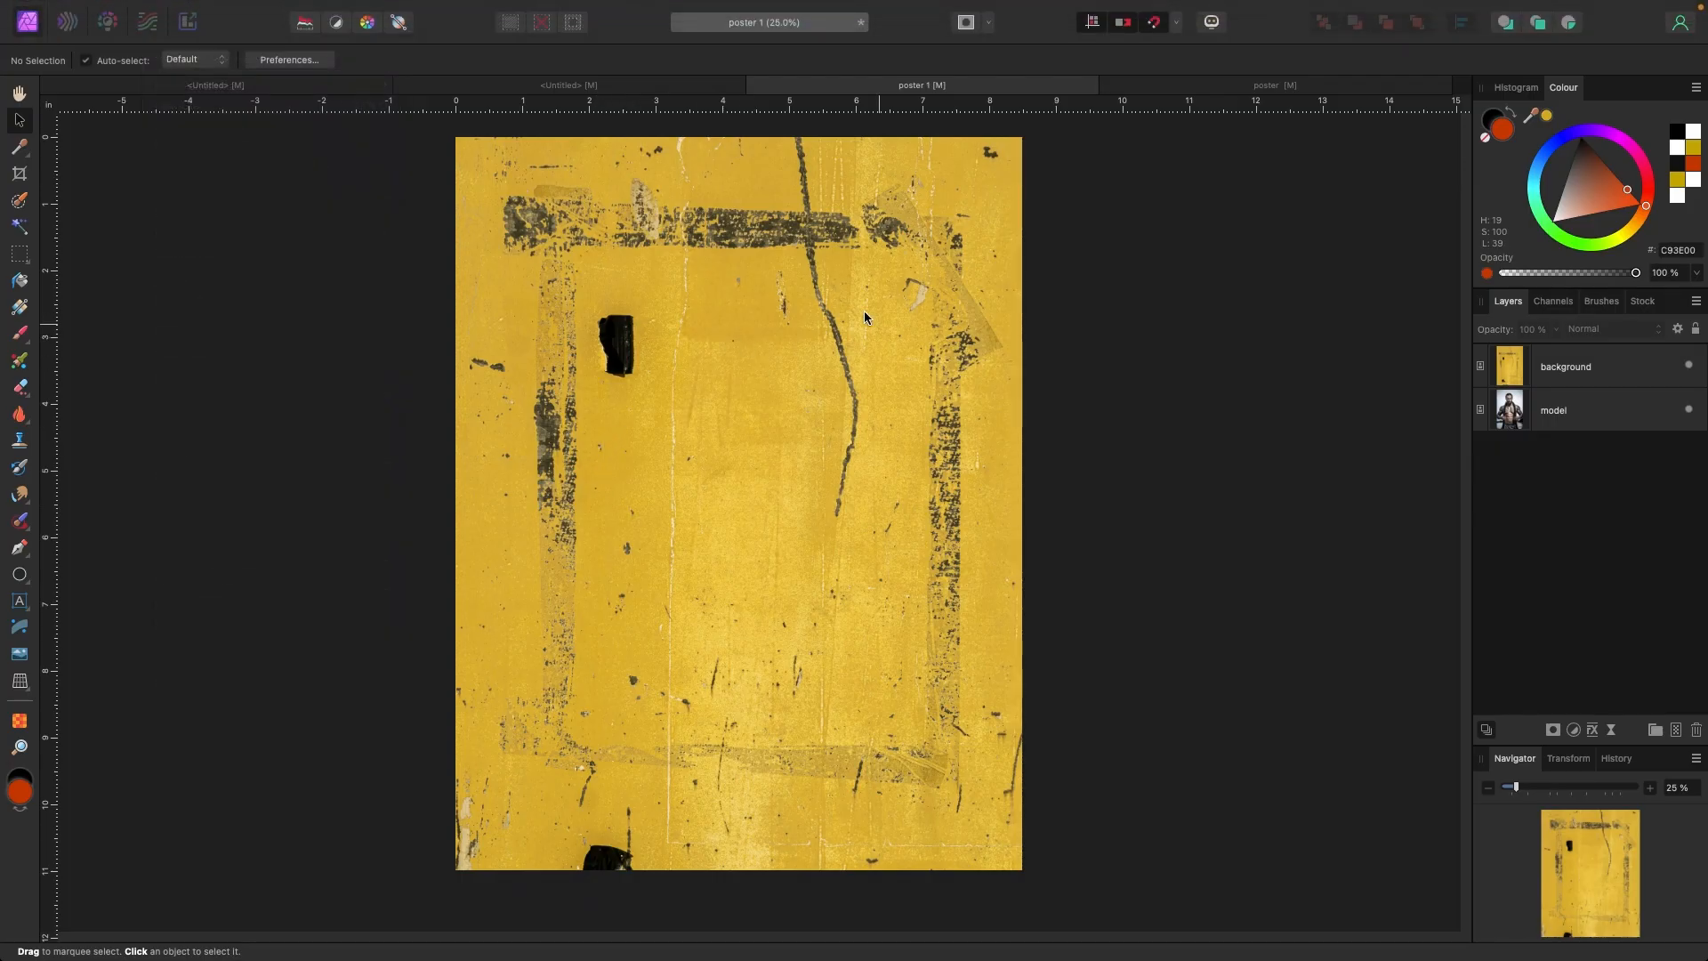
pyautogui.press('super+semicolon')
pyautogui.press('super+semicolon')
pyautogui.scroll(1, 692, 350)
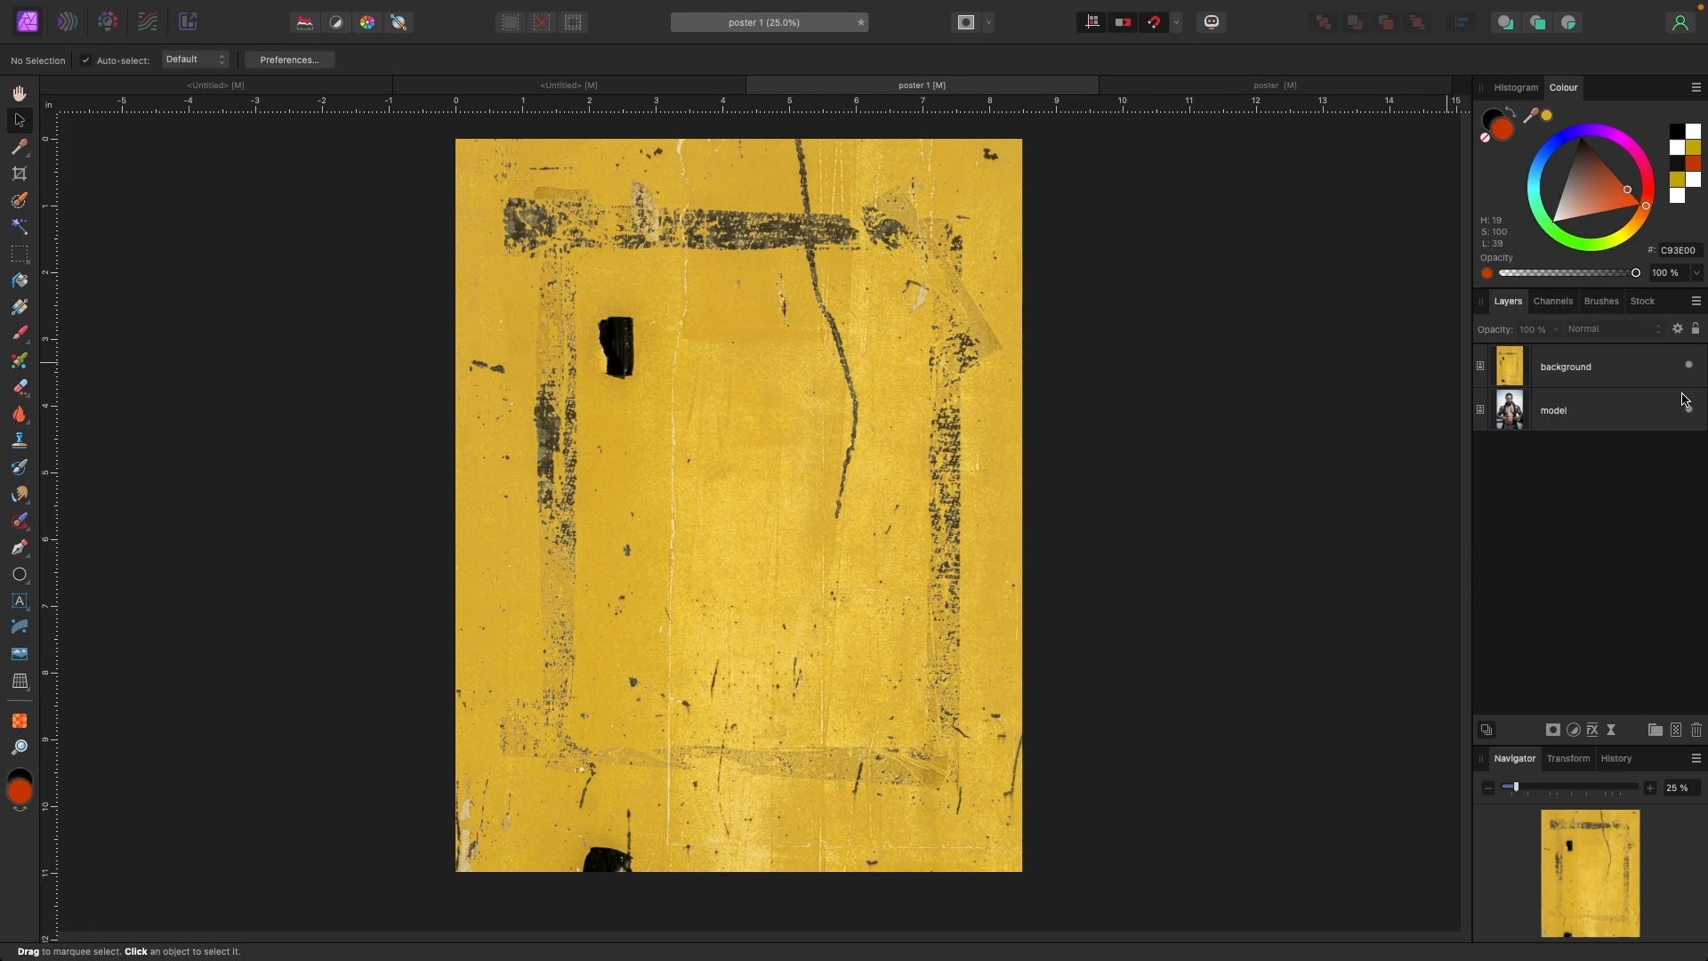
# Step: Hide the background layer and activate the Selection Brush on the model layer
pyautogui.click(1689, 366)
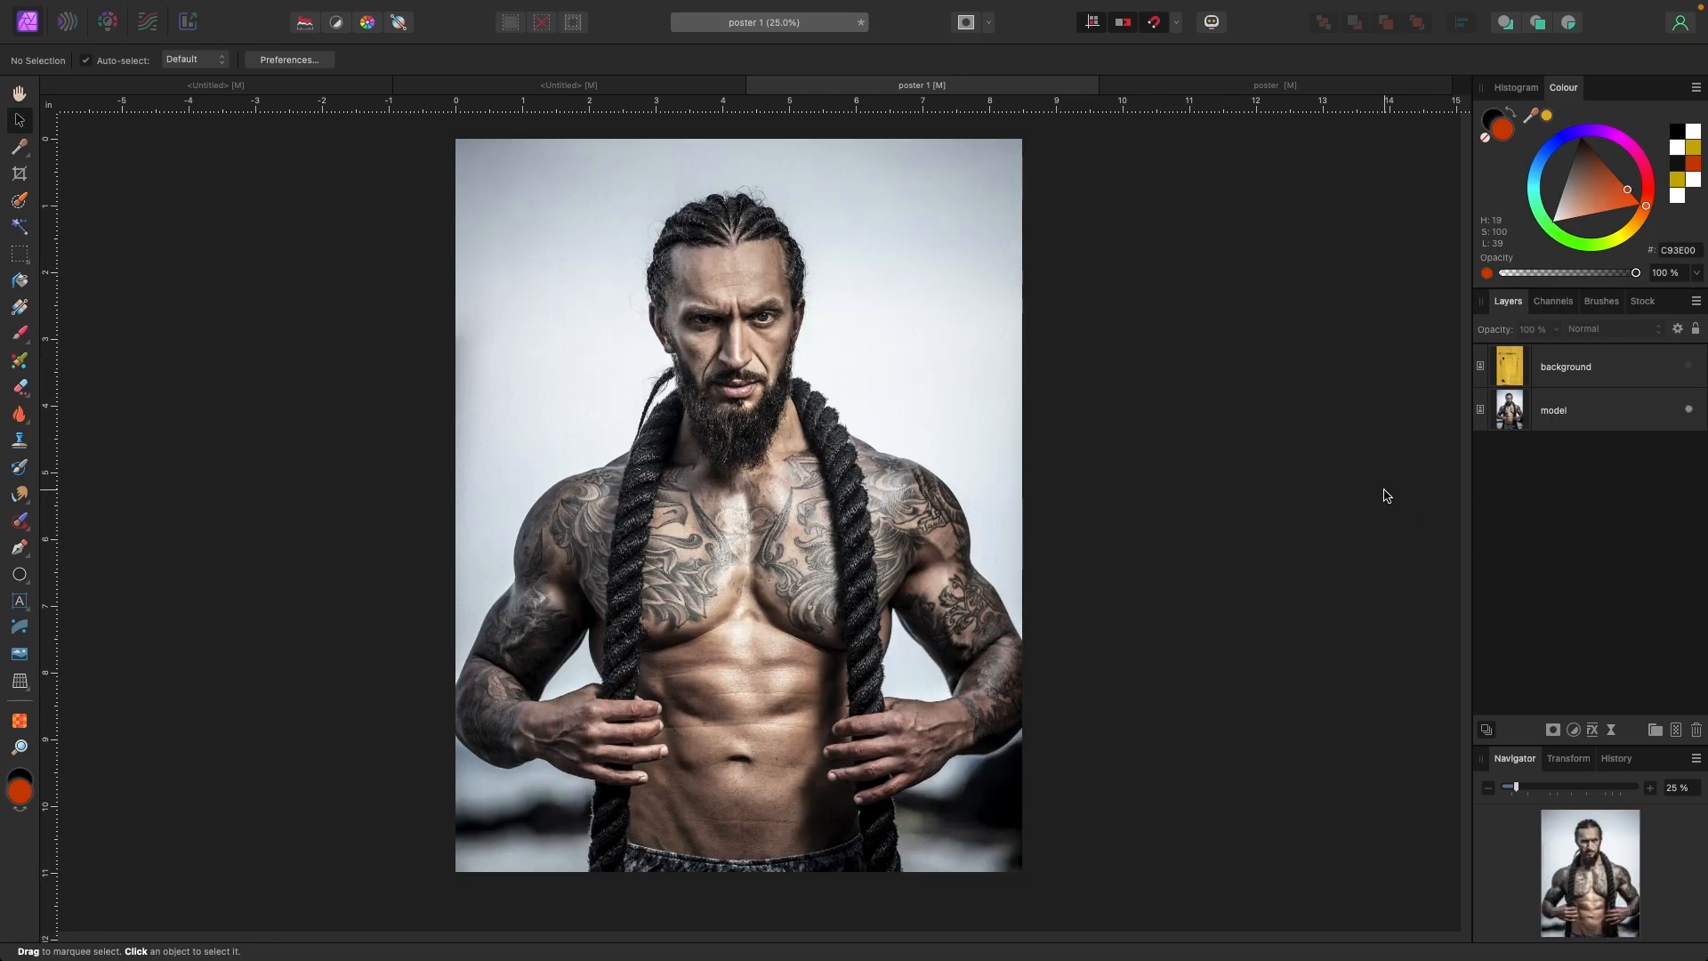
pyautogui.click(1563, 431)
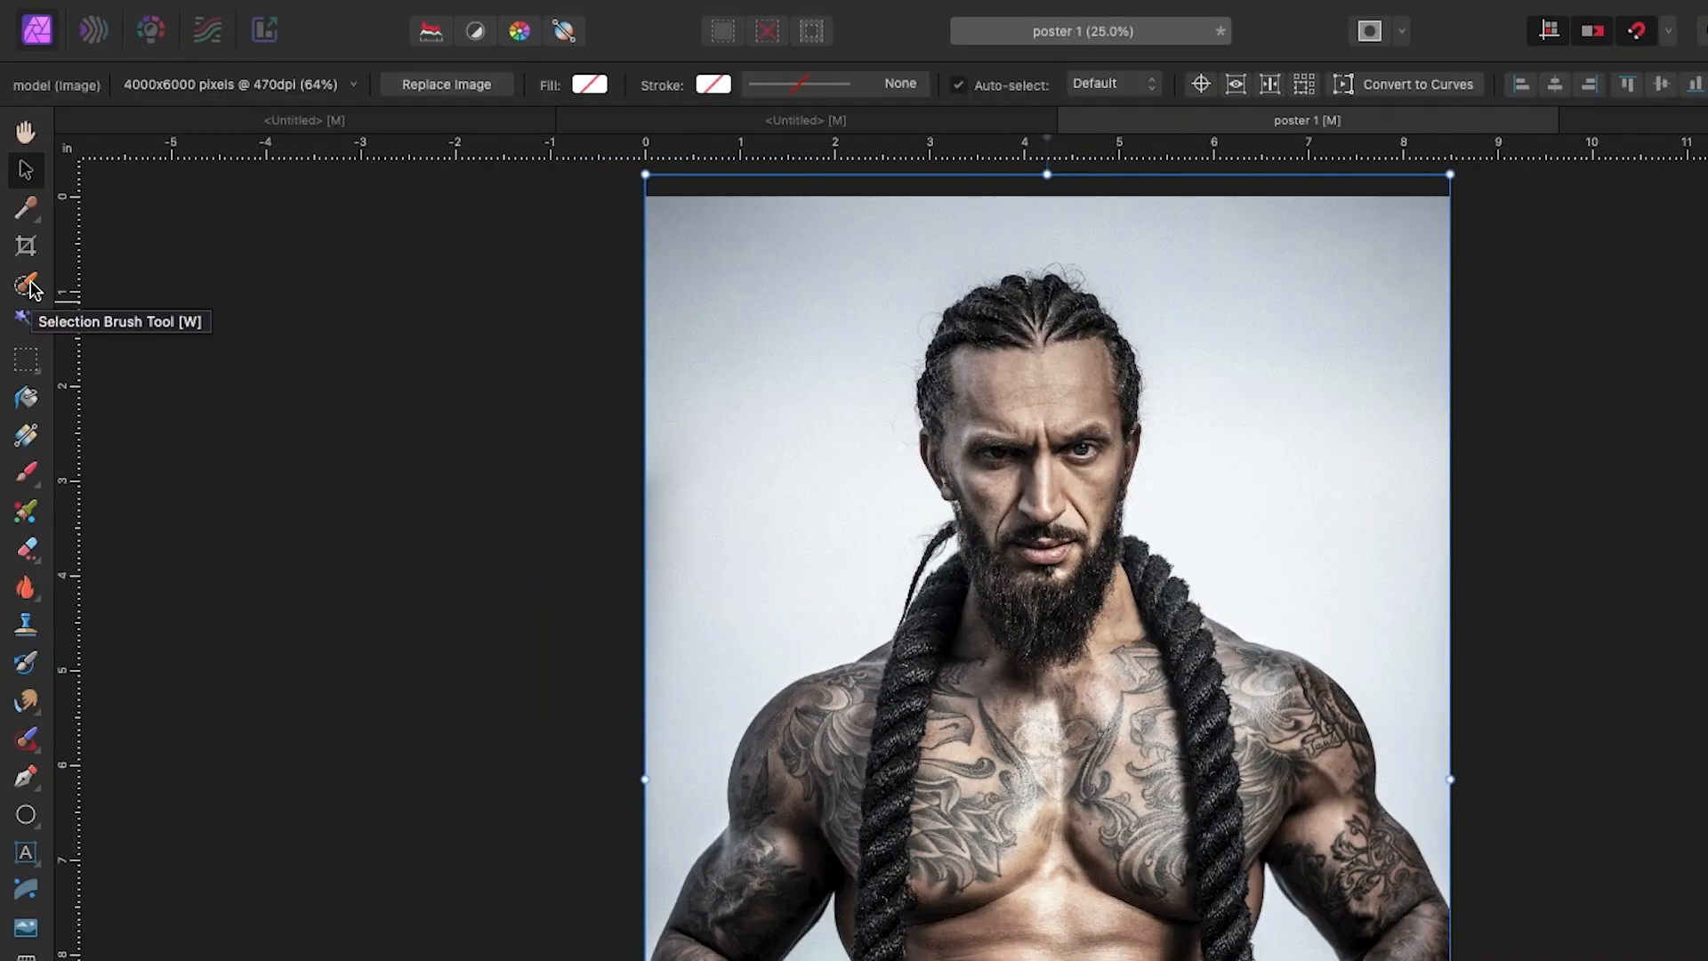
pyautogui.click(26, 287)
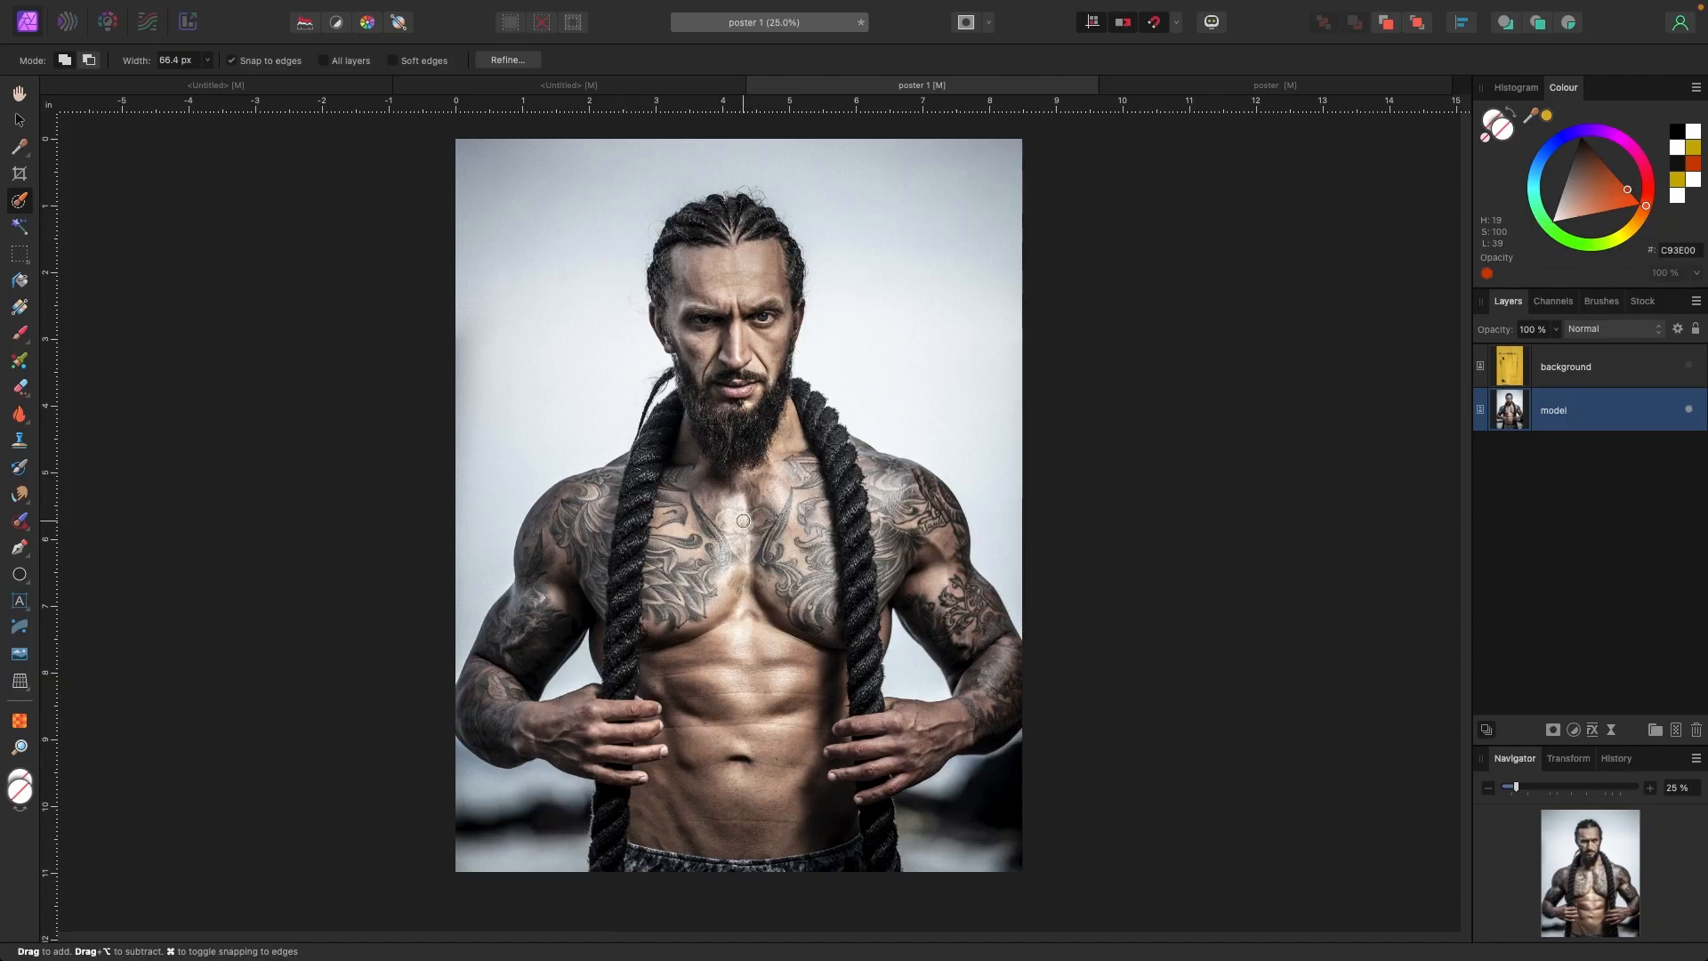
# Step: Try different Selection Brush sizes, ending with a width of 42.8 px
pyautogui.press(']')
pyautogui.press(']')
pyautogui.press(']')
pyautogui.press('[')
pyautogui.press('[')
pyautogui.press('[')
pyautogui.press('[')
pyautogui.press('[')
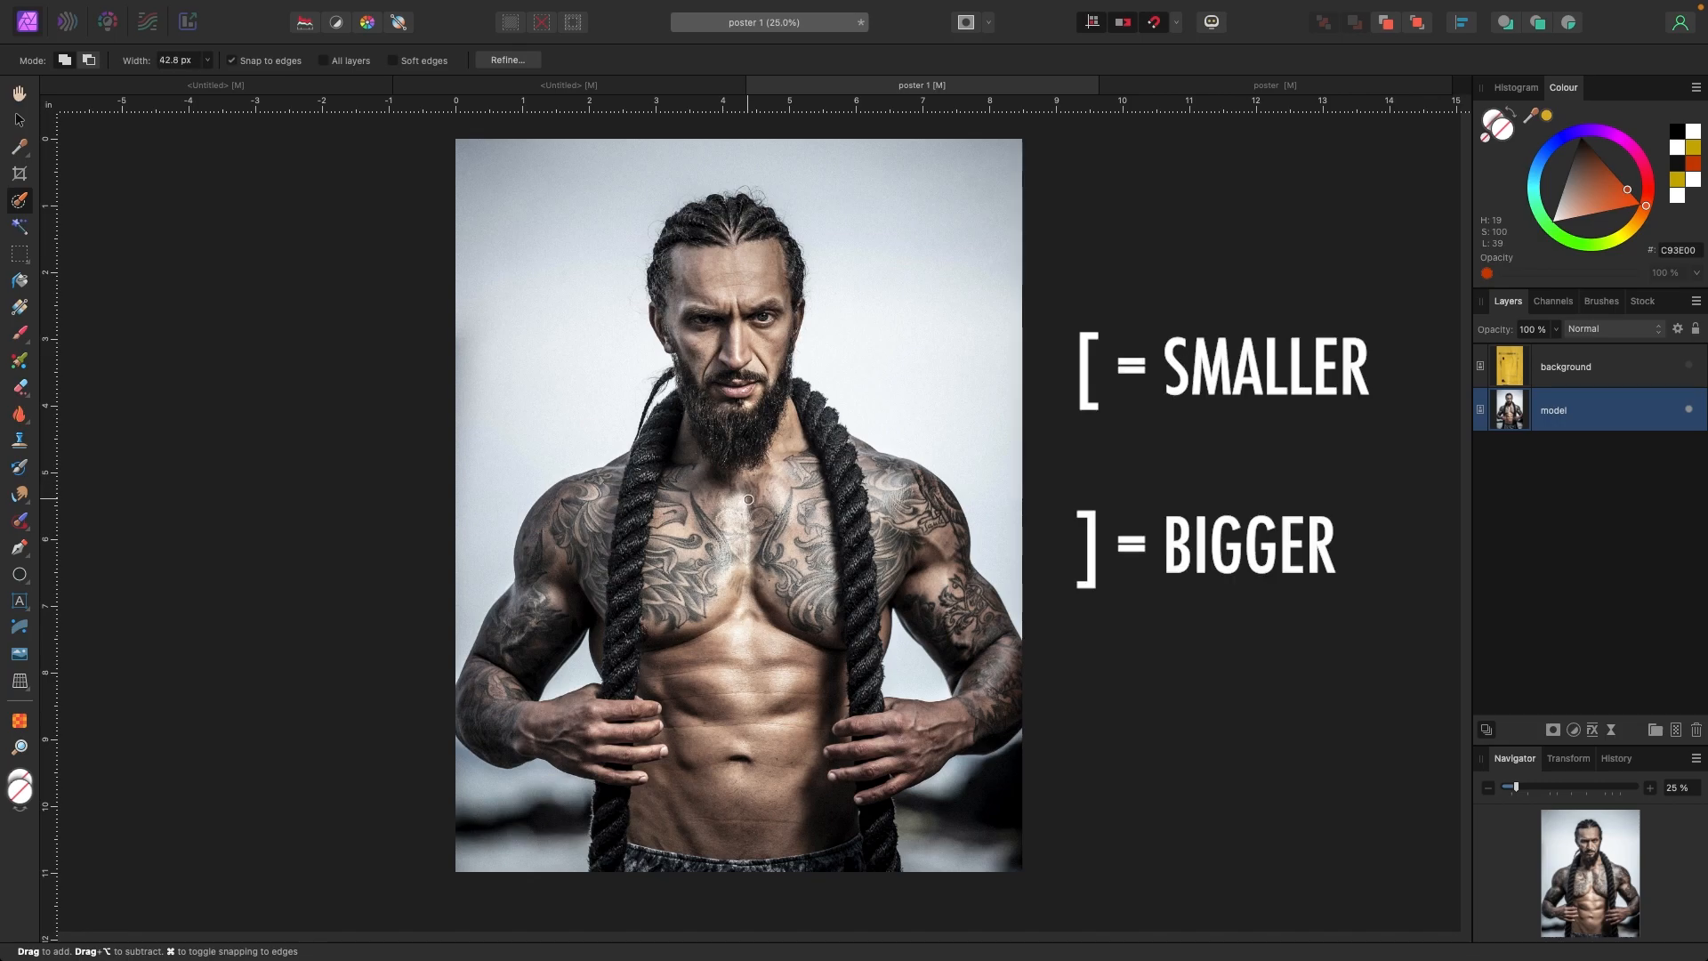
# Step: Enlarge the Selection Brush and paint over the man to select his whole figure, finishing with a 101.7 px brush width
pyautogui.press(']')
pyautogui.press(']')
pyautogui.press(']')
pyautogui.press(']')
pyautogui.press(']')
pyautogui.press(']')
pyautogui.press(']')
pyautogui.press(']')
pyautogui.press(']')
pyautogui.press(']')
pyautogui.press(']')
pyautogui.press(']')
pyautogui.press(']')
pyautogui.moveTo(735, 498)
pyautogui.mouseDown()
pyautogui.moveTo(725, 543)
pyautogui.moveTo(765, 507)
pyautogui.moveTo(667, 560)
pyautogui.moveTo(684, 494)
pyautogui.moveTo(653, 519)
pyautogui.moveTo(588, 516)
pyautogui.moveTo(545, 574)
pyautogui.moveTo(502, 703)
pyautogui.moveTo(596, 747)
pyautogui.moveTo(631, 666)
pyautogui.moveTo(653, 712)
pyautogui.moveTo(680, 645)
pyautogui.moveTo(655, 743)
pyautogui.moveTo(692, 841)
pyautogui.moveTo(825, 805)
pyautogui.moveTo(833, 521)
pyautogui.moveTo(900, 516)
pyautogui.moveTo(979, 676)
pyautogui.moveTo(898, 765)
pyautogui.moveTo(850, 548)
pyautogui.mouseUp()
pyautogui.press('[')
pyautogui.press('[')
pyautogui.press('[')
pyautogui.press('[')
pyautogui.press('[')
pyautogui.press('[')
pyautogui.press('[')
pyautogui.press('[')
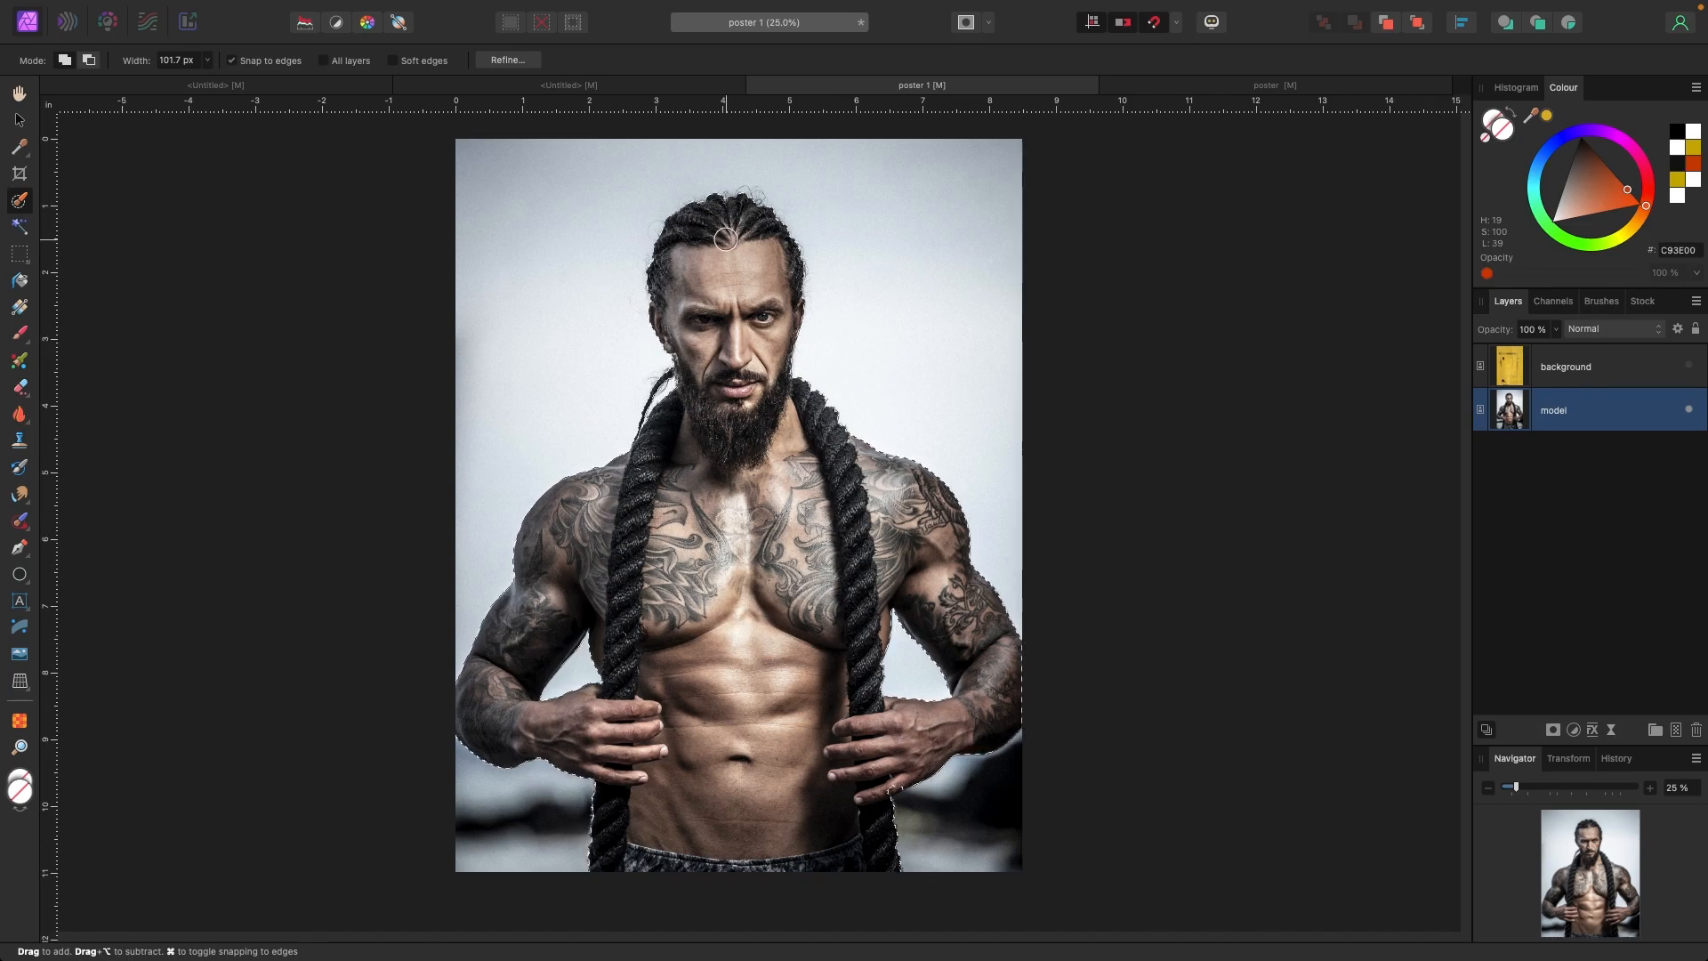
# Step: Refine the selection by painting with the Matte brush over the thin braid beside the neck and the hair edge on top of the head
pyautogui.click(510, 62)
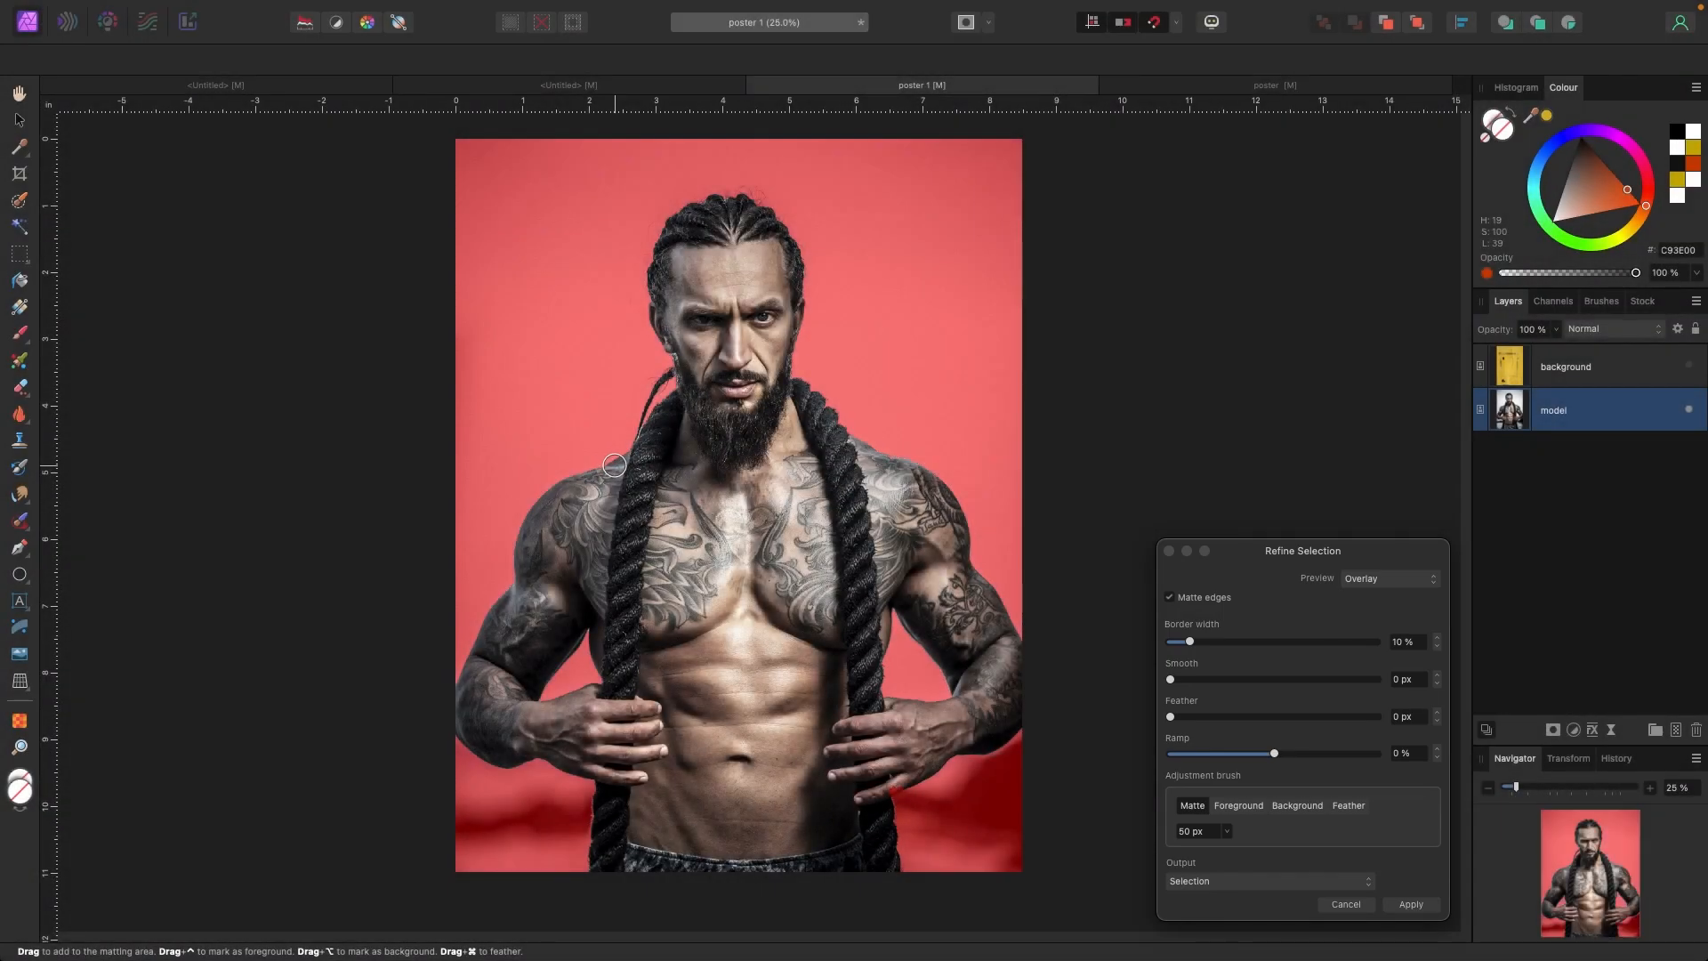
pyautogui.press('super+plus')
pyautogui.moveTo(523, 350); pyautogui.dragTo(514, 366)
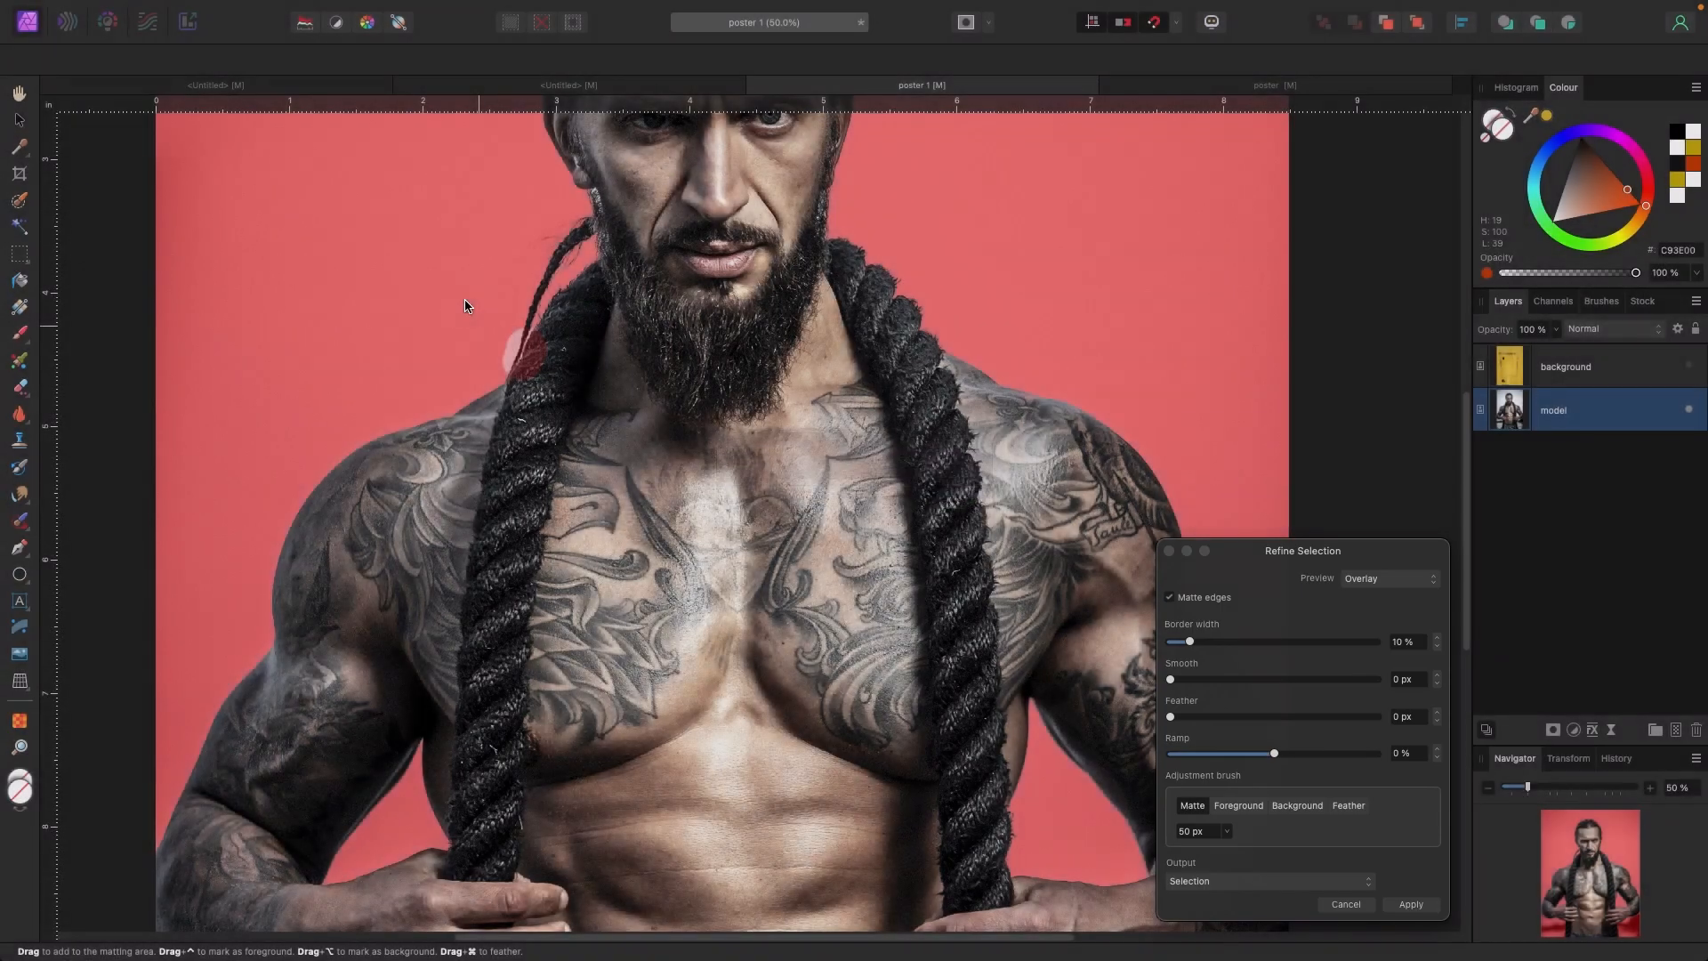
pyautogui.scroll(5, 467, 302)
pyautogui.moveTo(554, 188)
pyautogui.mouseDown()
pyautogui.moveTo(677, 166)
pyautogui.moveTo(779, 185)
pyautogui.mouseUp()
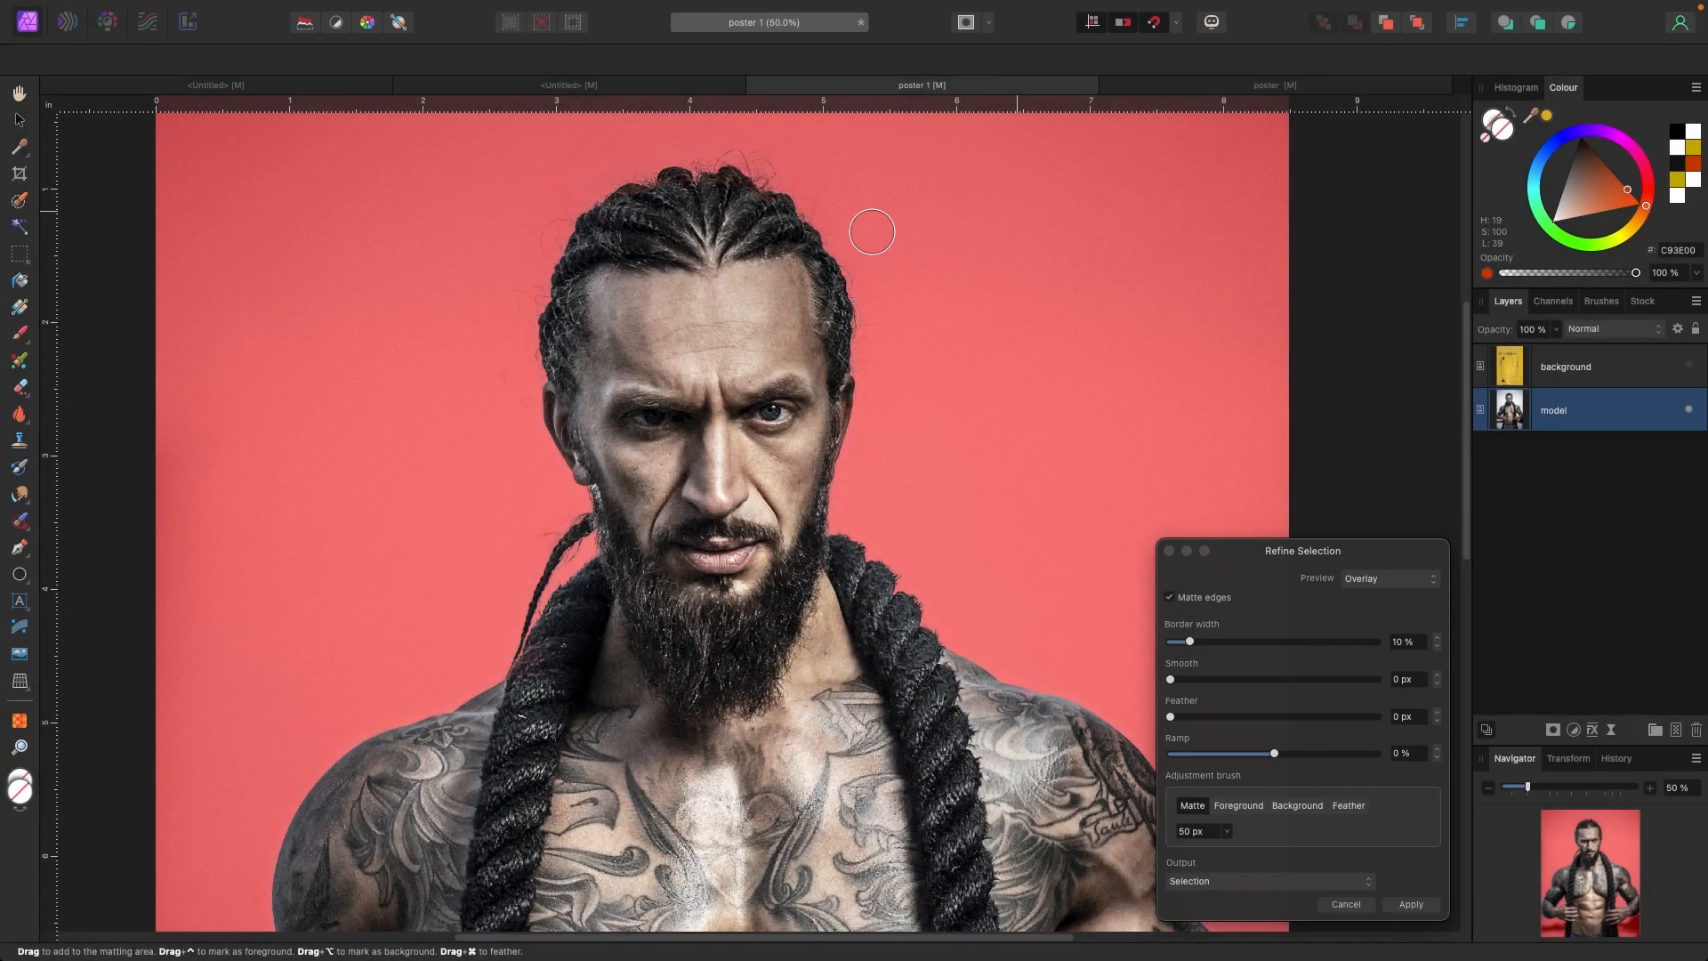
# Step: Preview the refined selection as White matte and inspect the cutout's edges along the arms, hands and ropes
pyautogui.press('super+minus')
pyautogui.moveTo(1316, 550); pyautogui.dragTo(1185, 358)
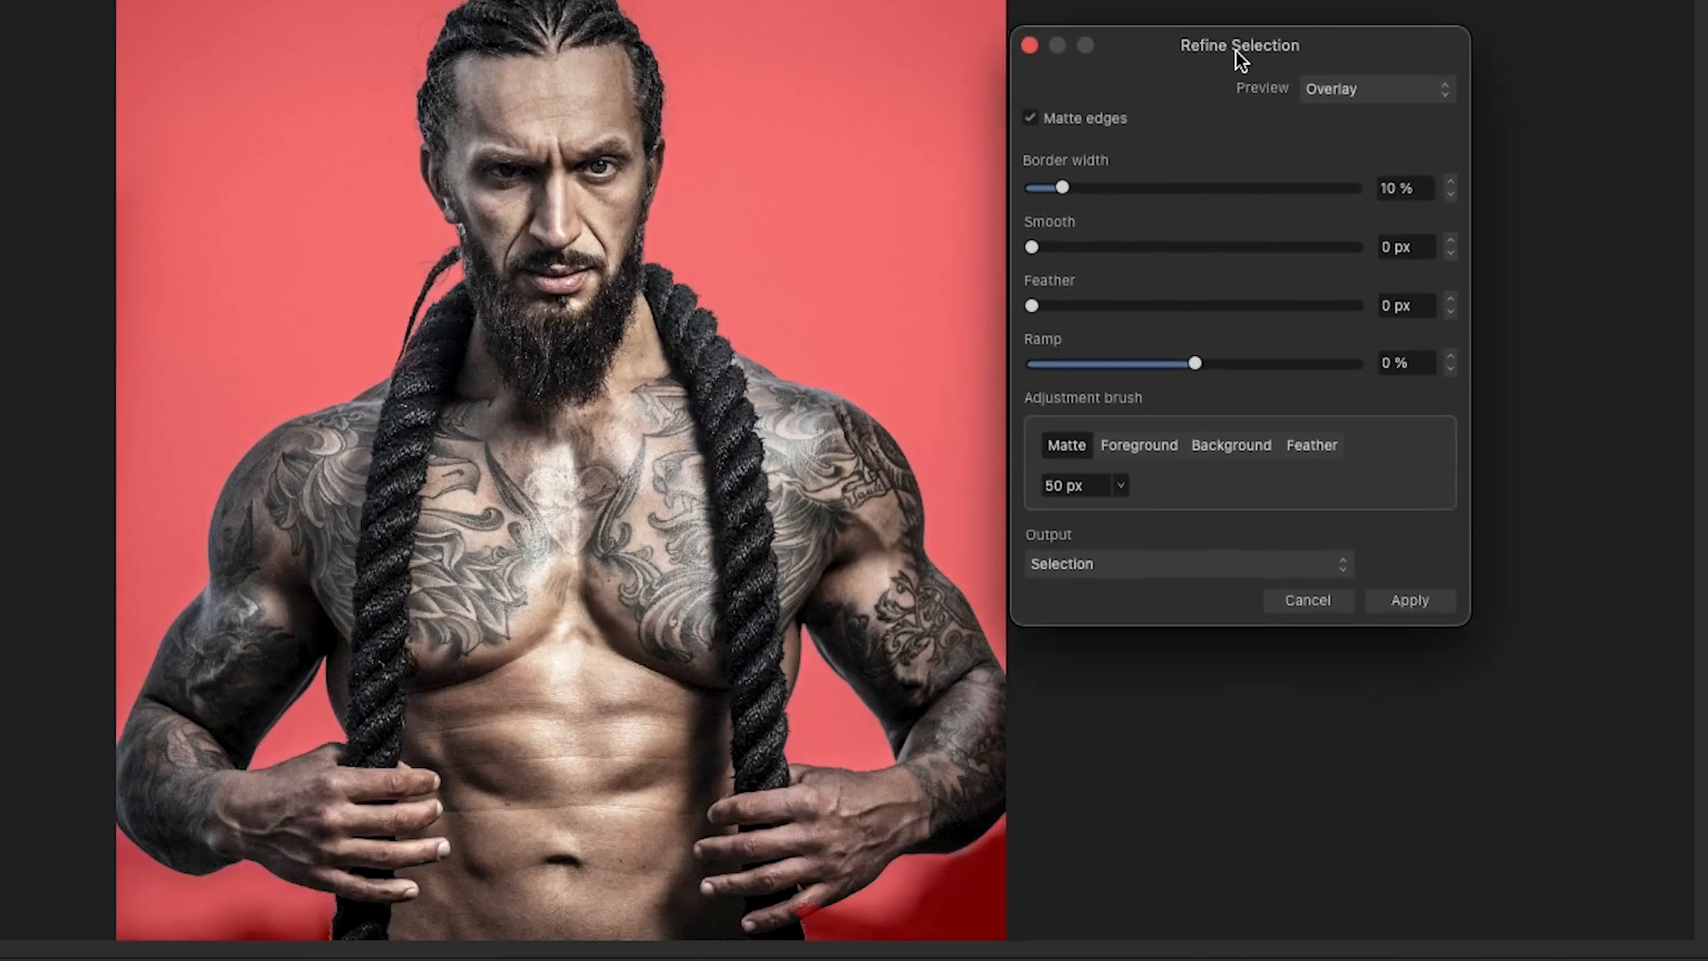
pyautogui.click(1400, 95)
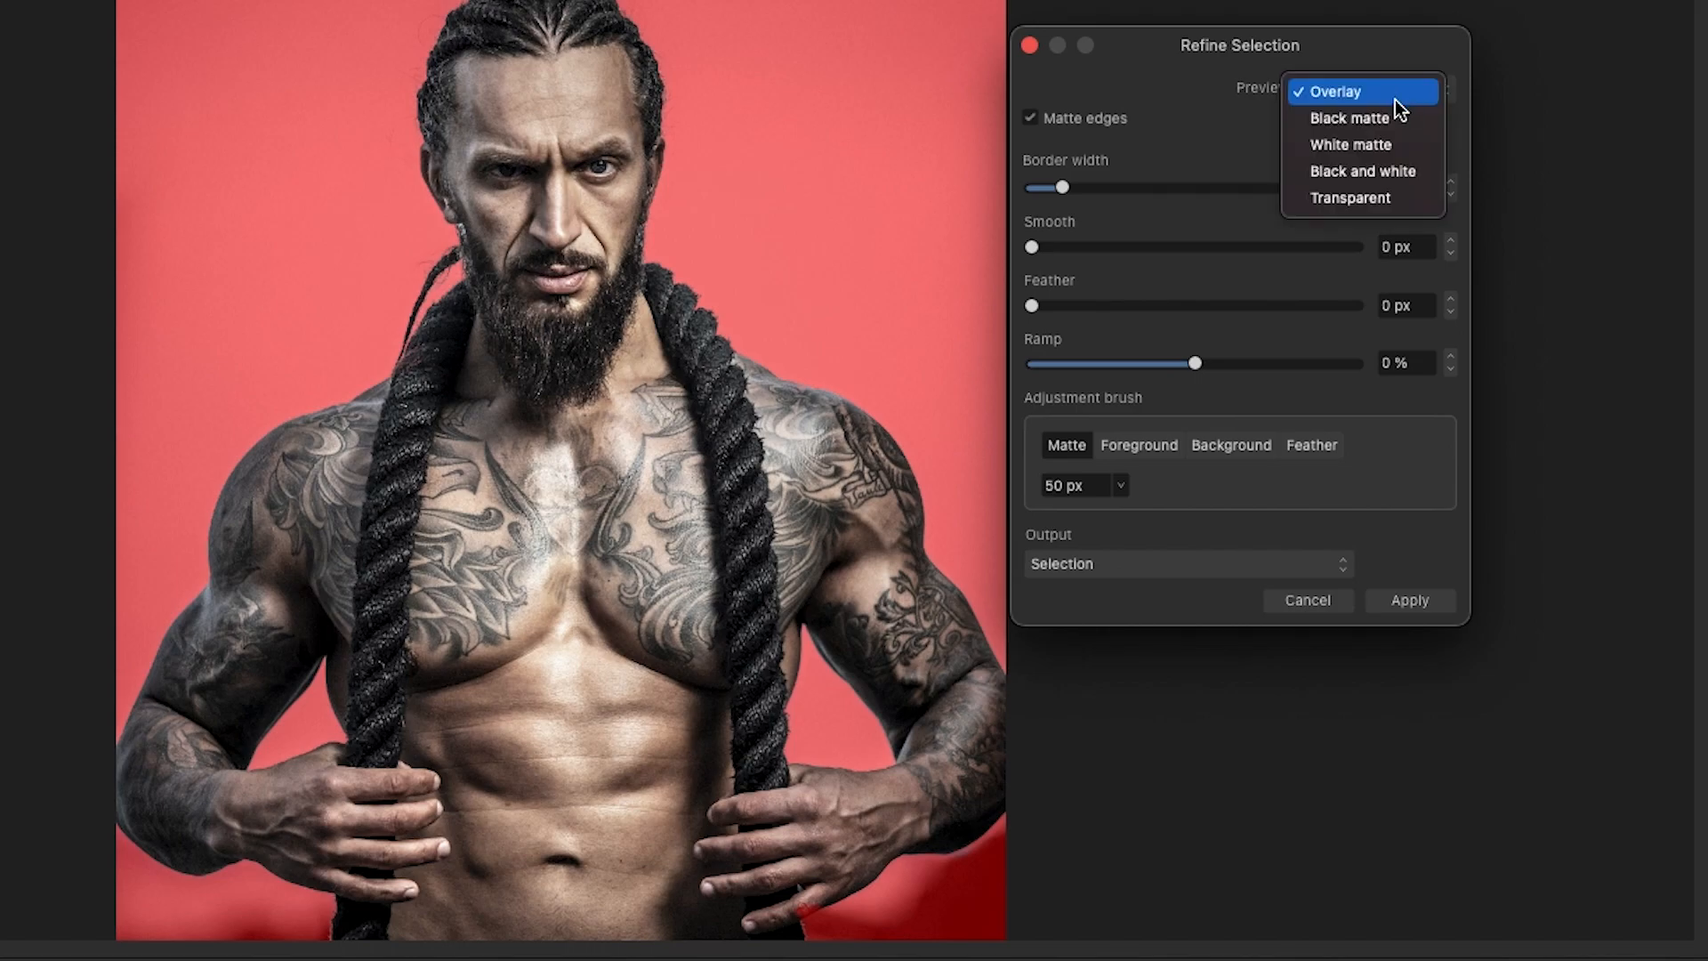
pyautogui.click(1375, 144)
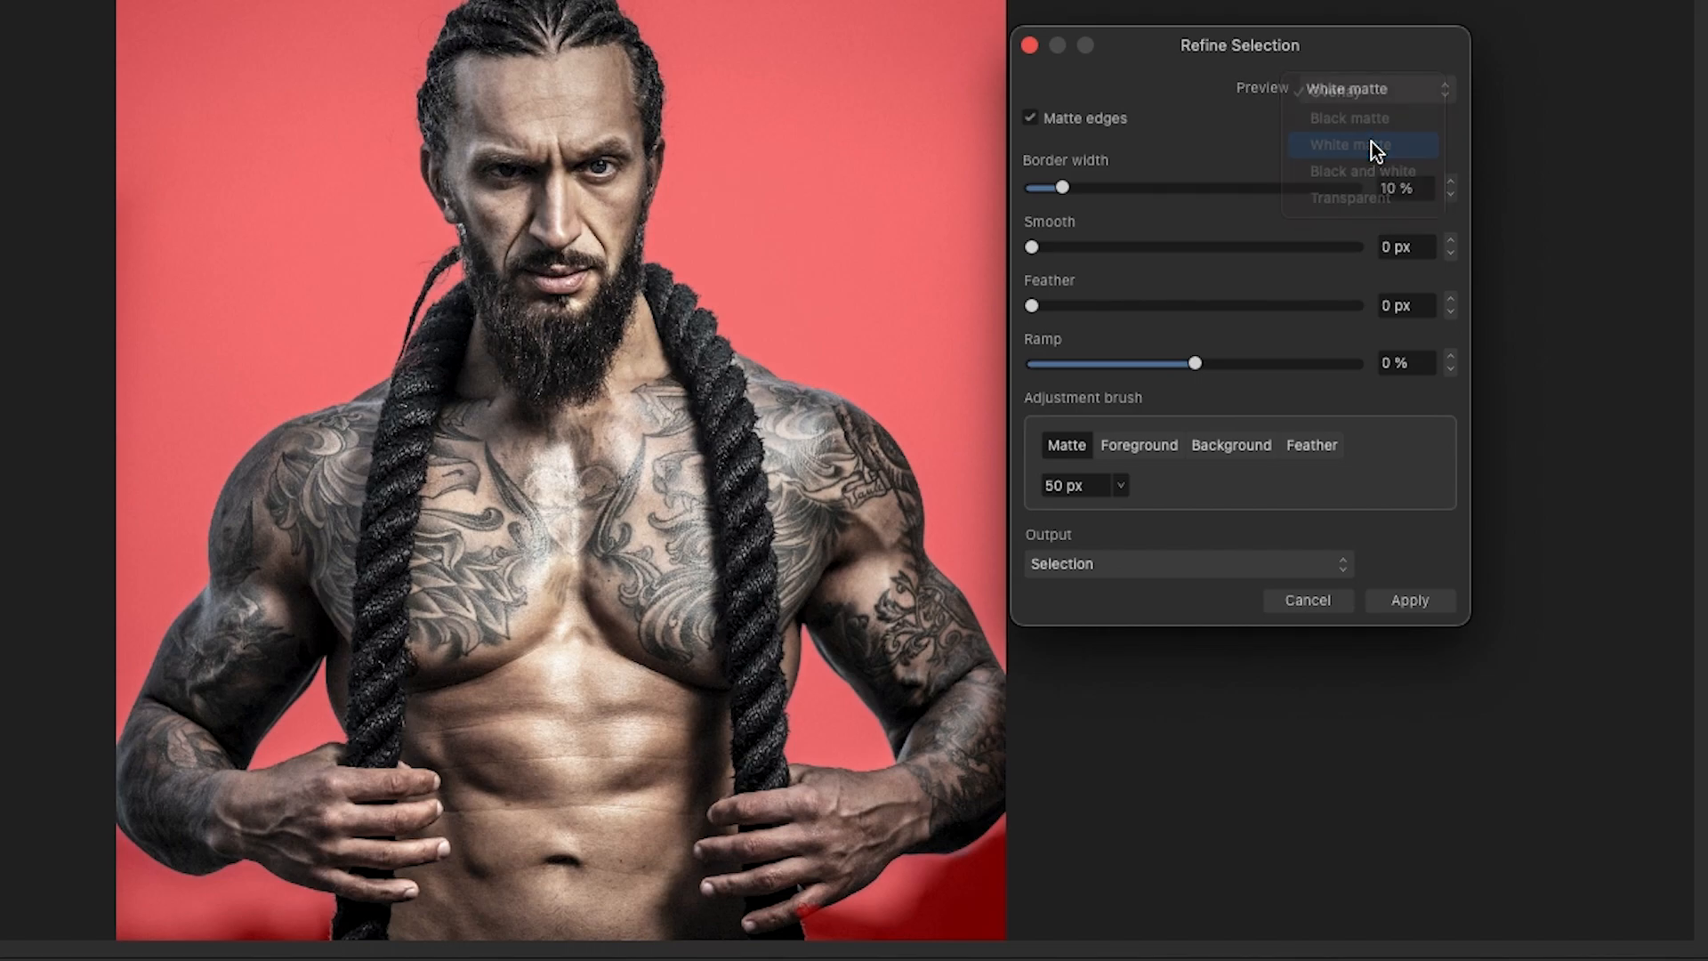
pyautogui.scroll(-3, 278, 80)
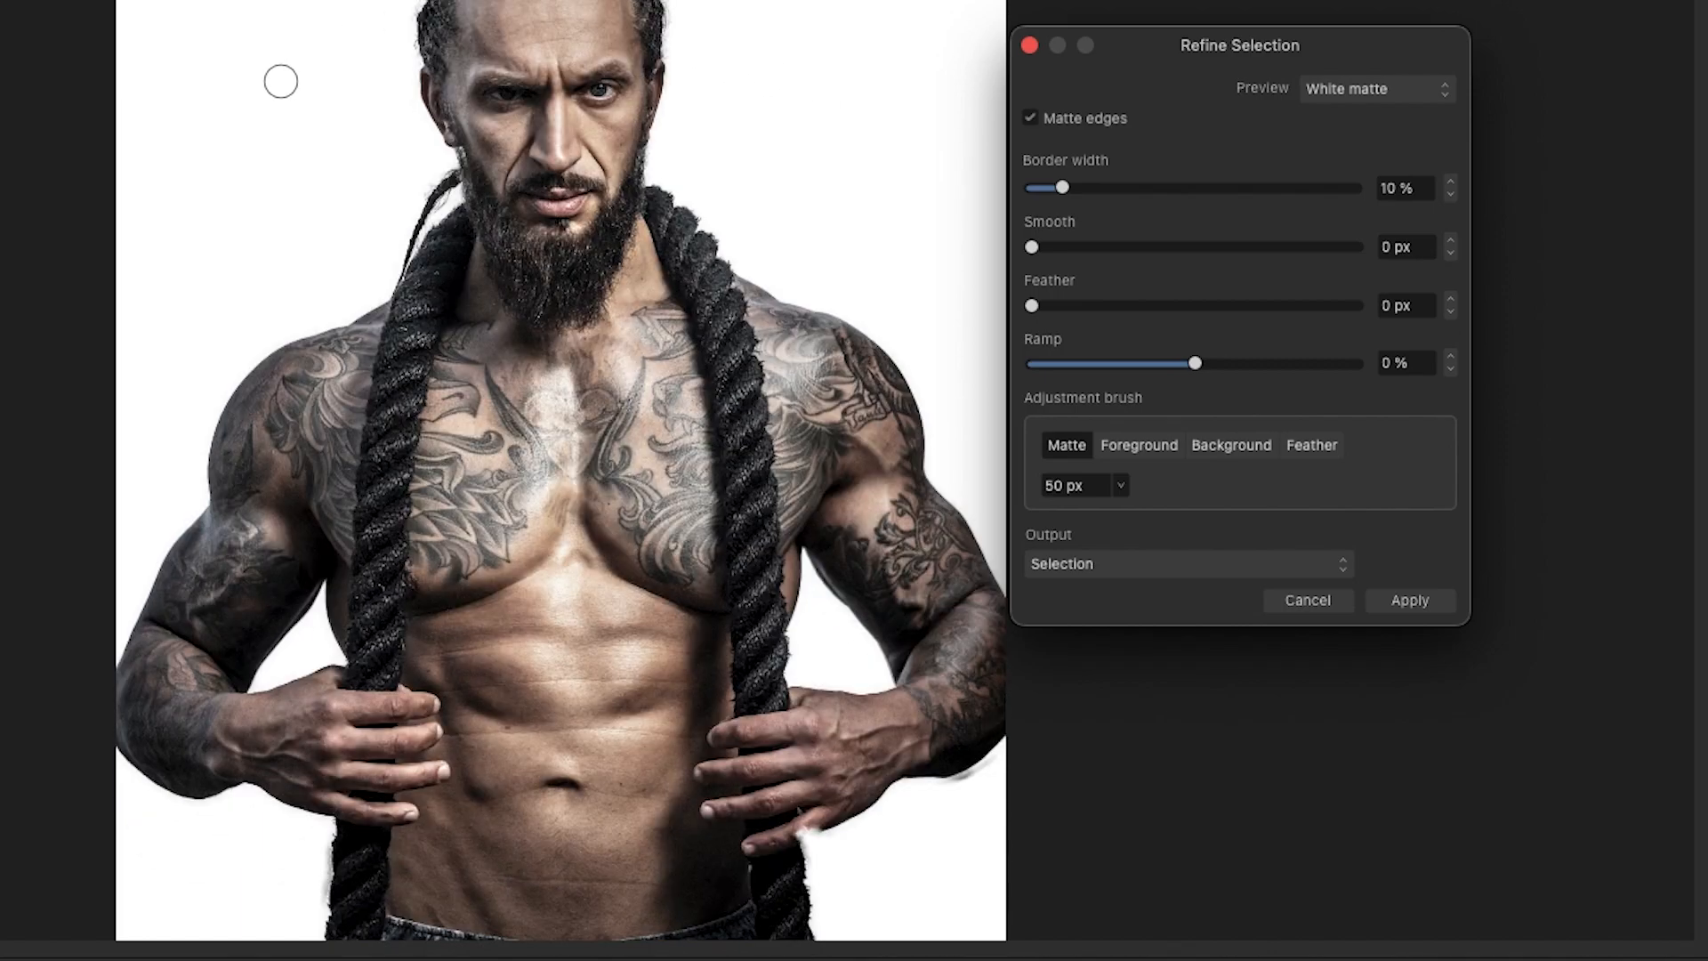
pyautogui.scroll(-3, 264, 520)
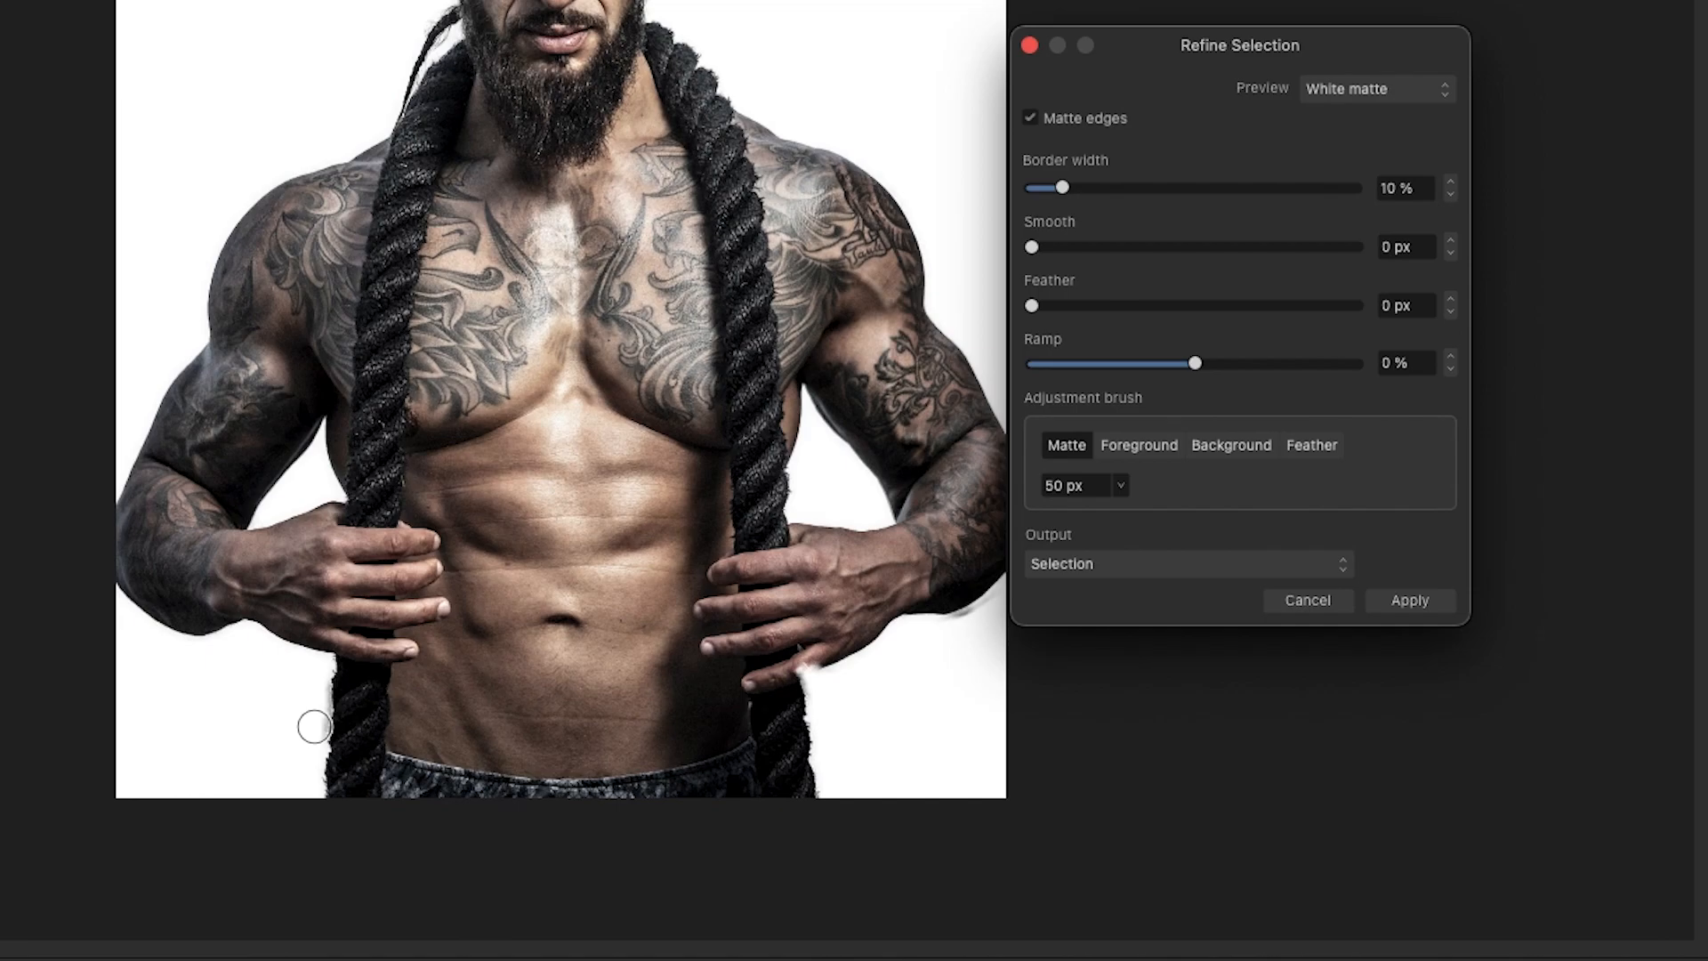
pyautogui.scroll(1, 375, 401)
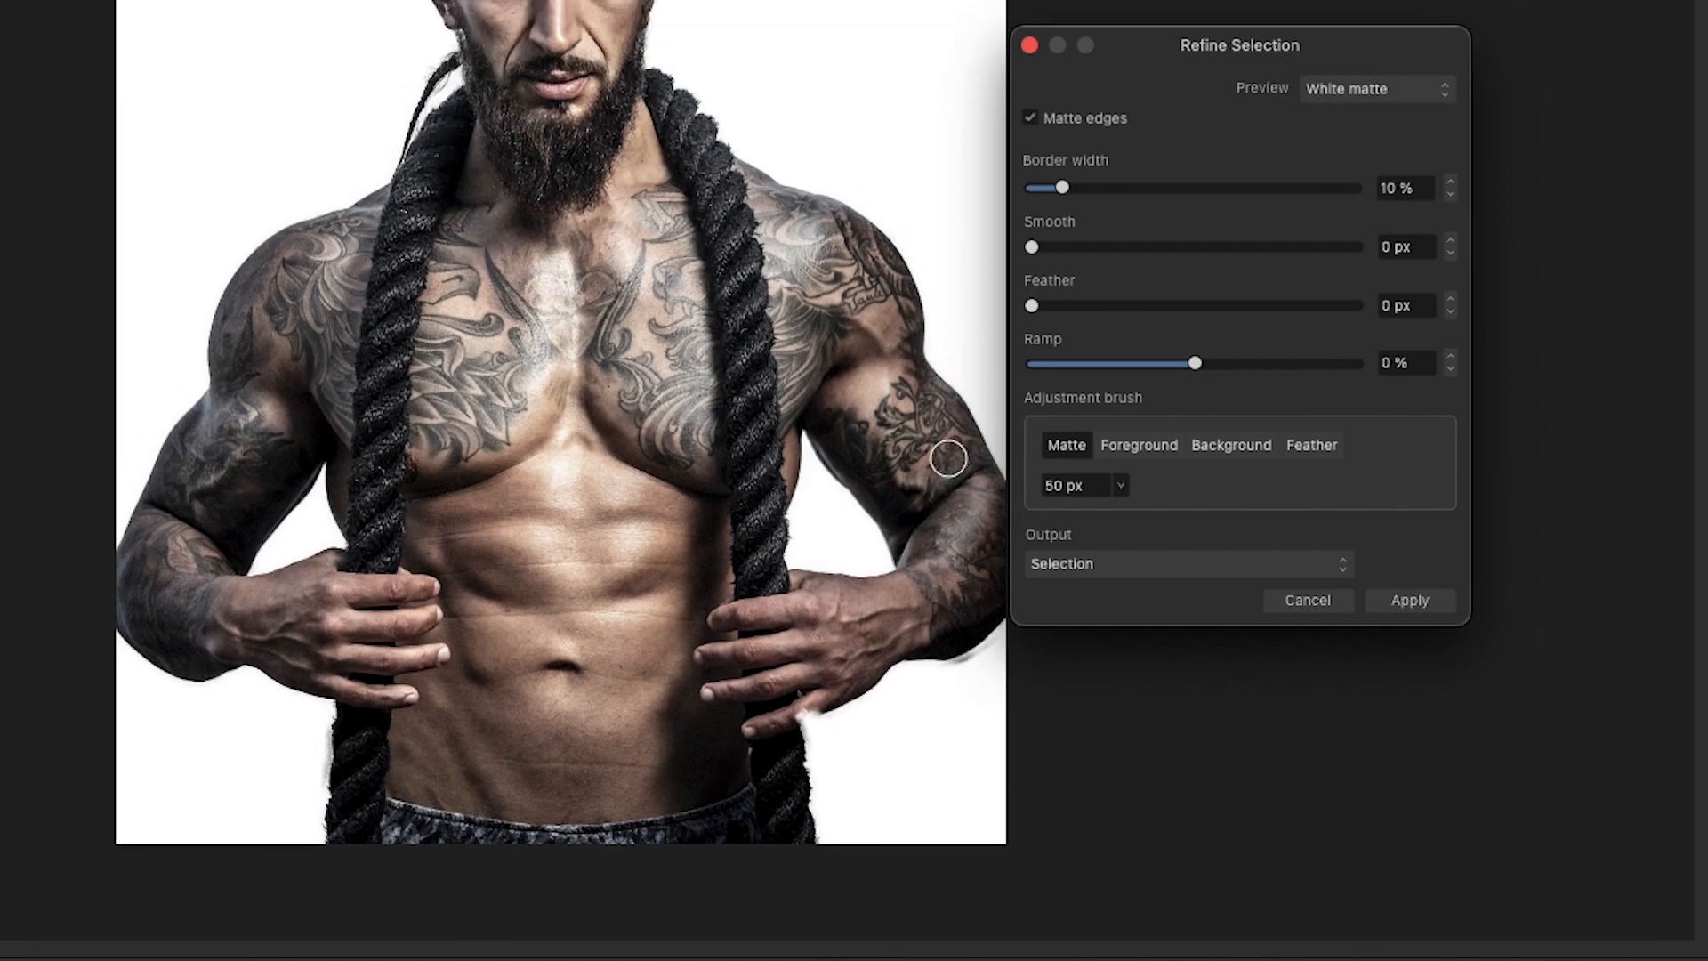
# Step: Output the refined selection to a new layer and delete the original model layer
pyautogui.click(1165, 566)
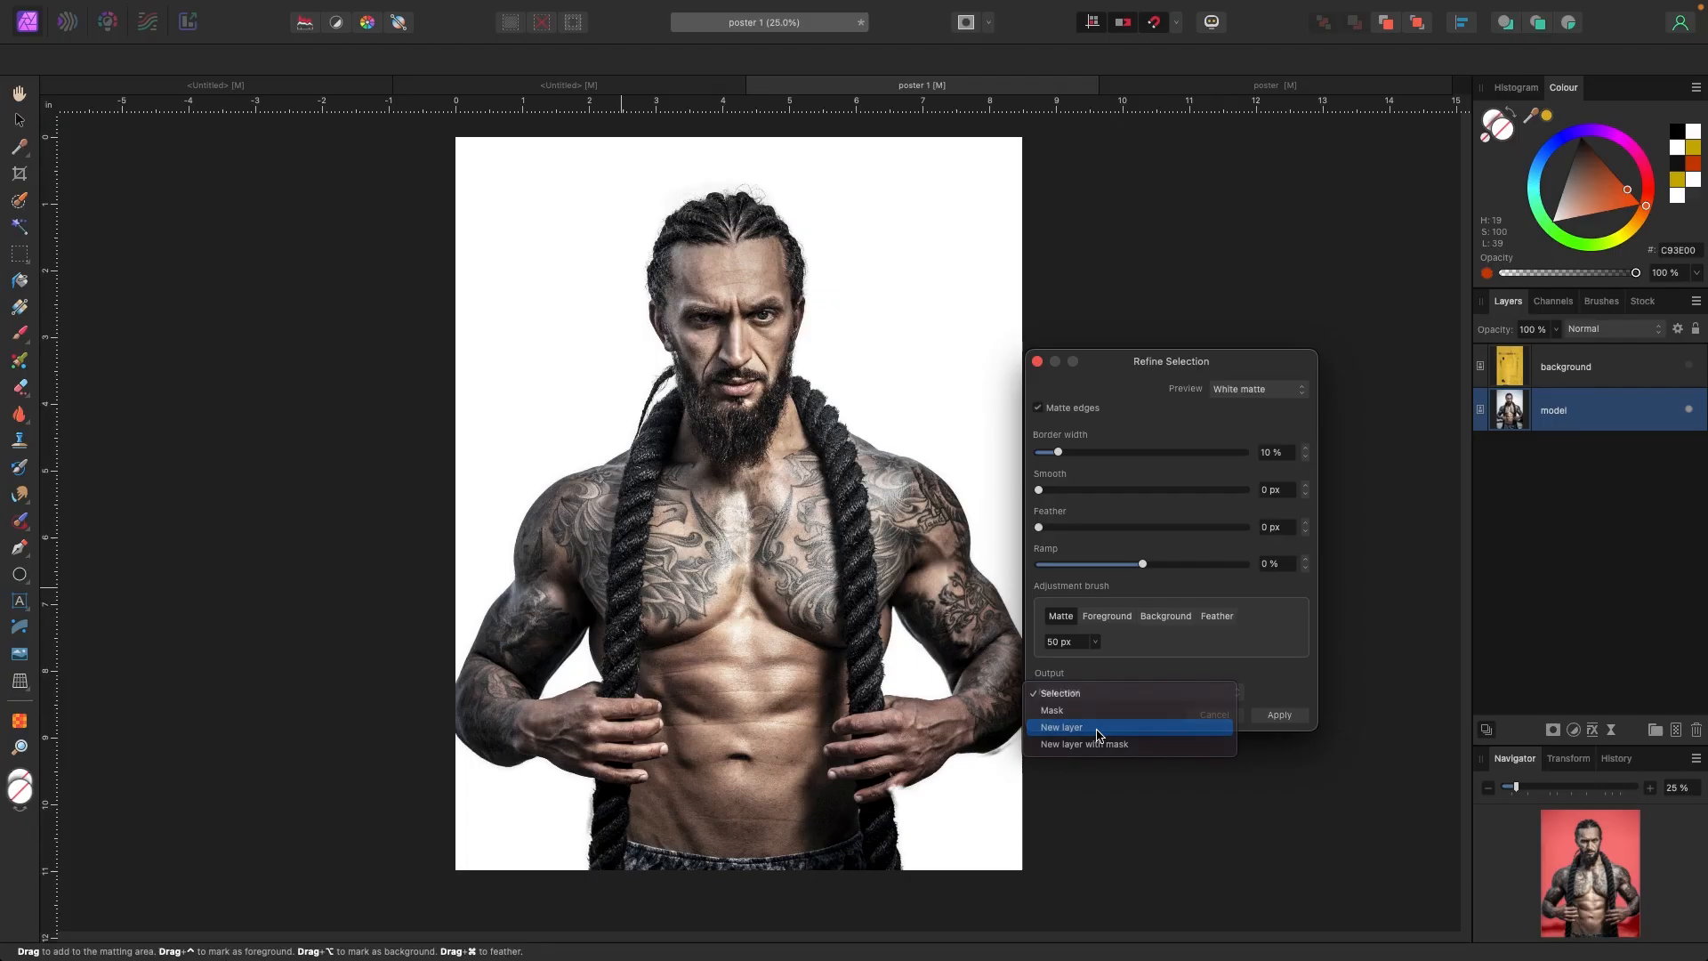
pyautogui.click(1122, 623)
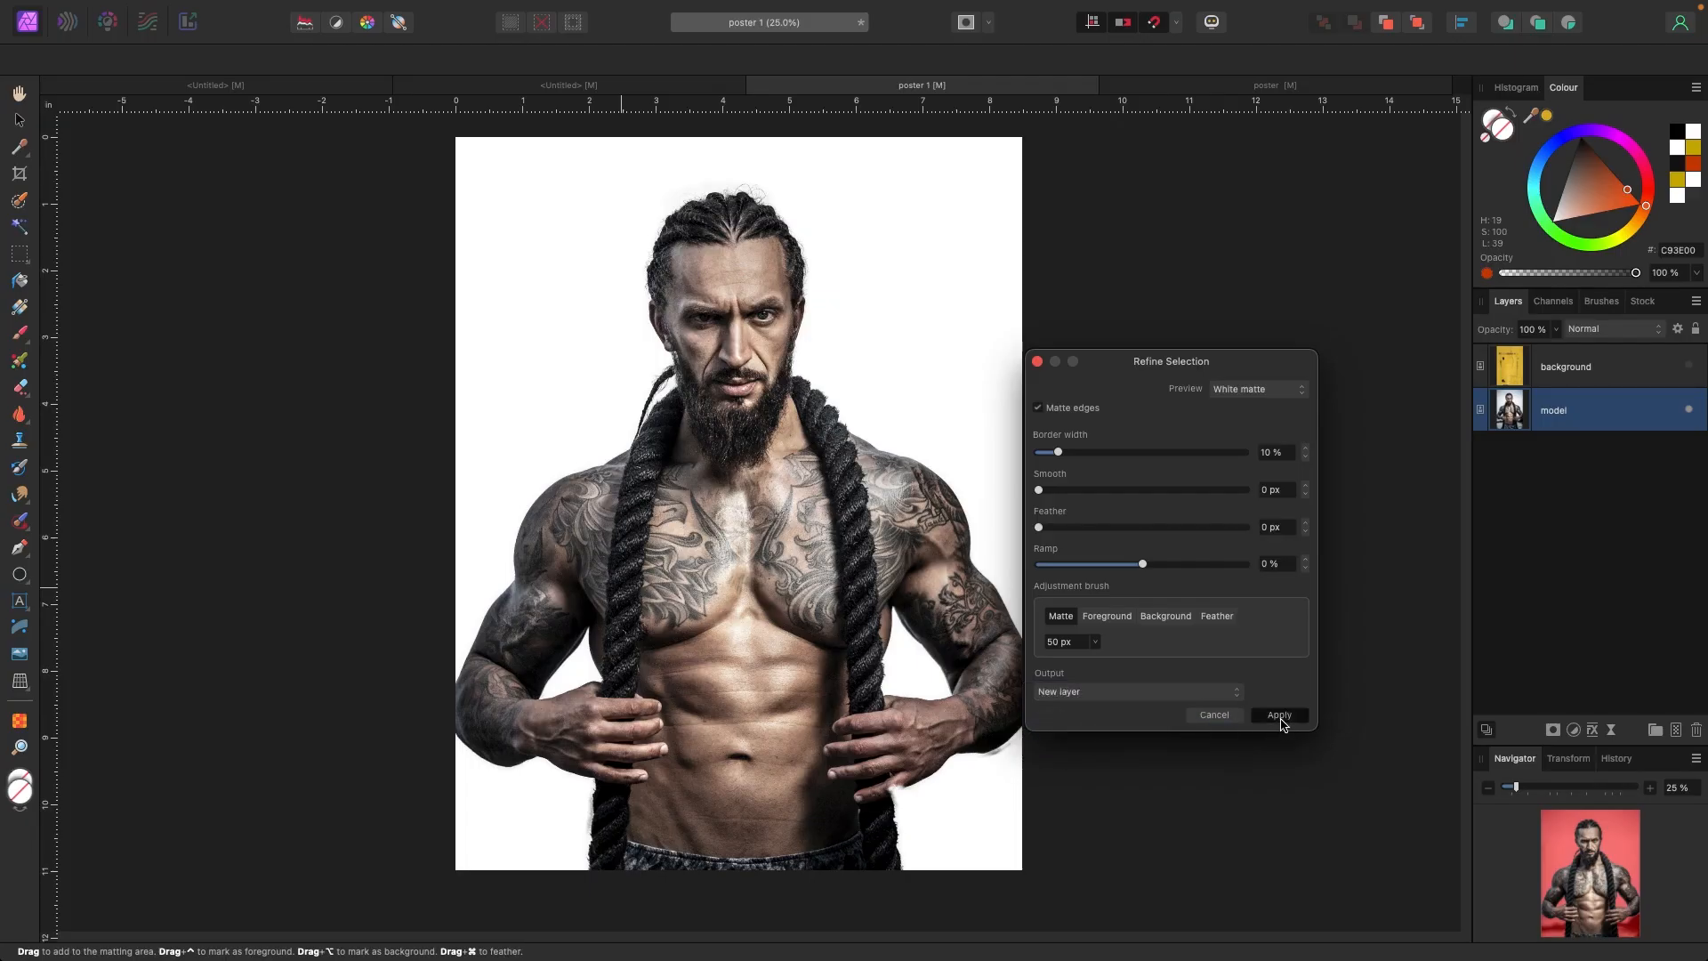
pyautogui.click(1280, 716)
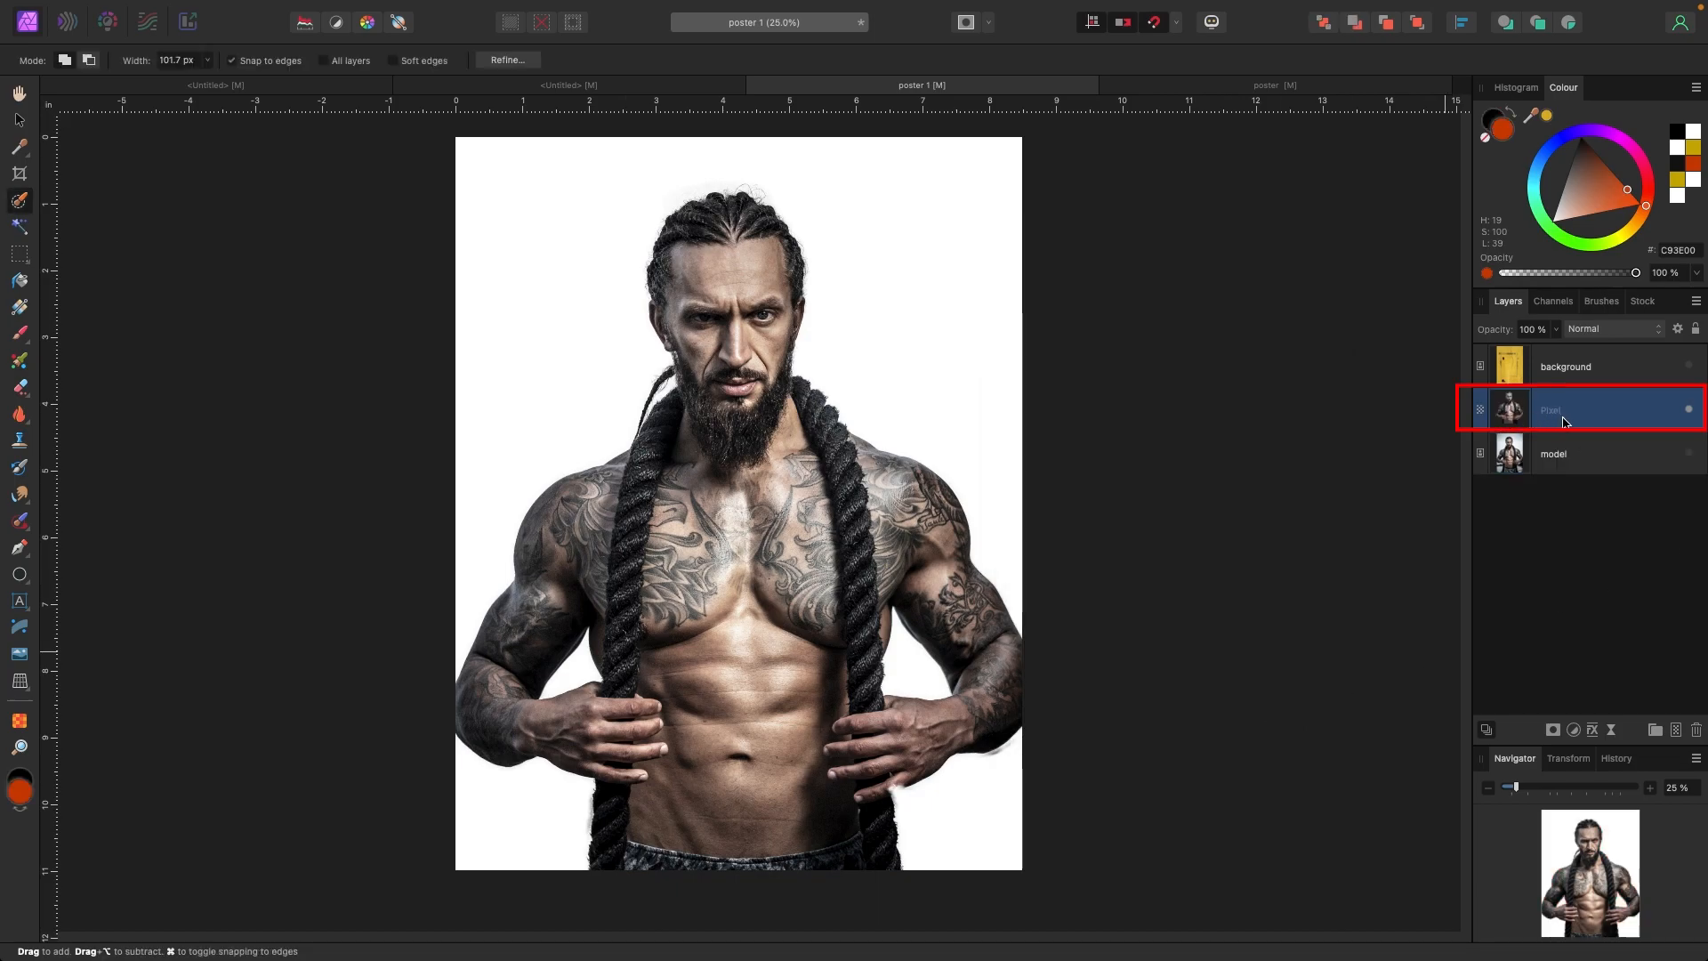
pyautogui.click(1560, 464)
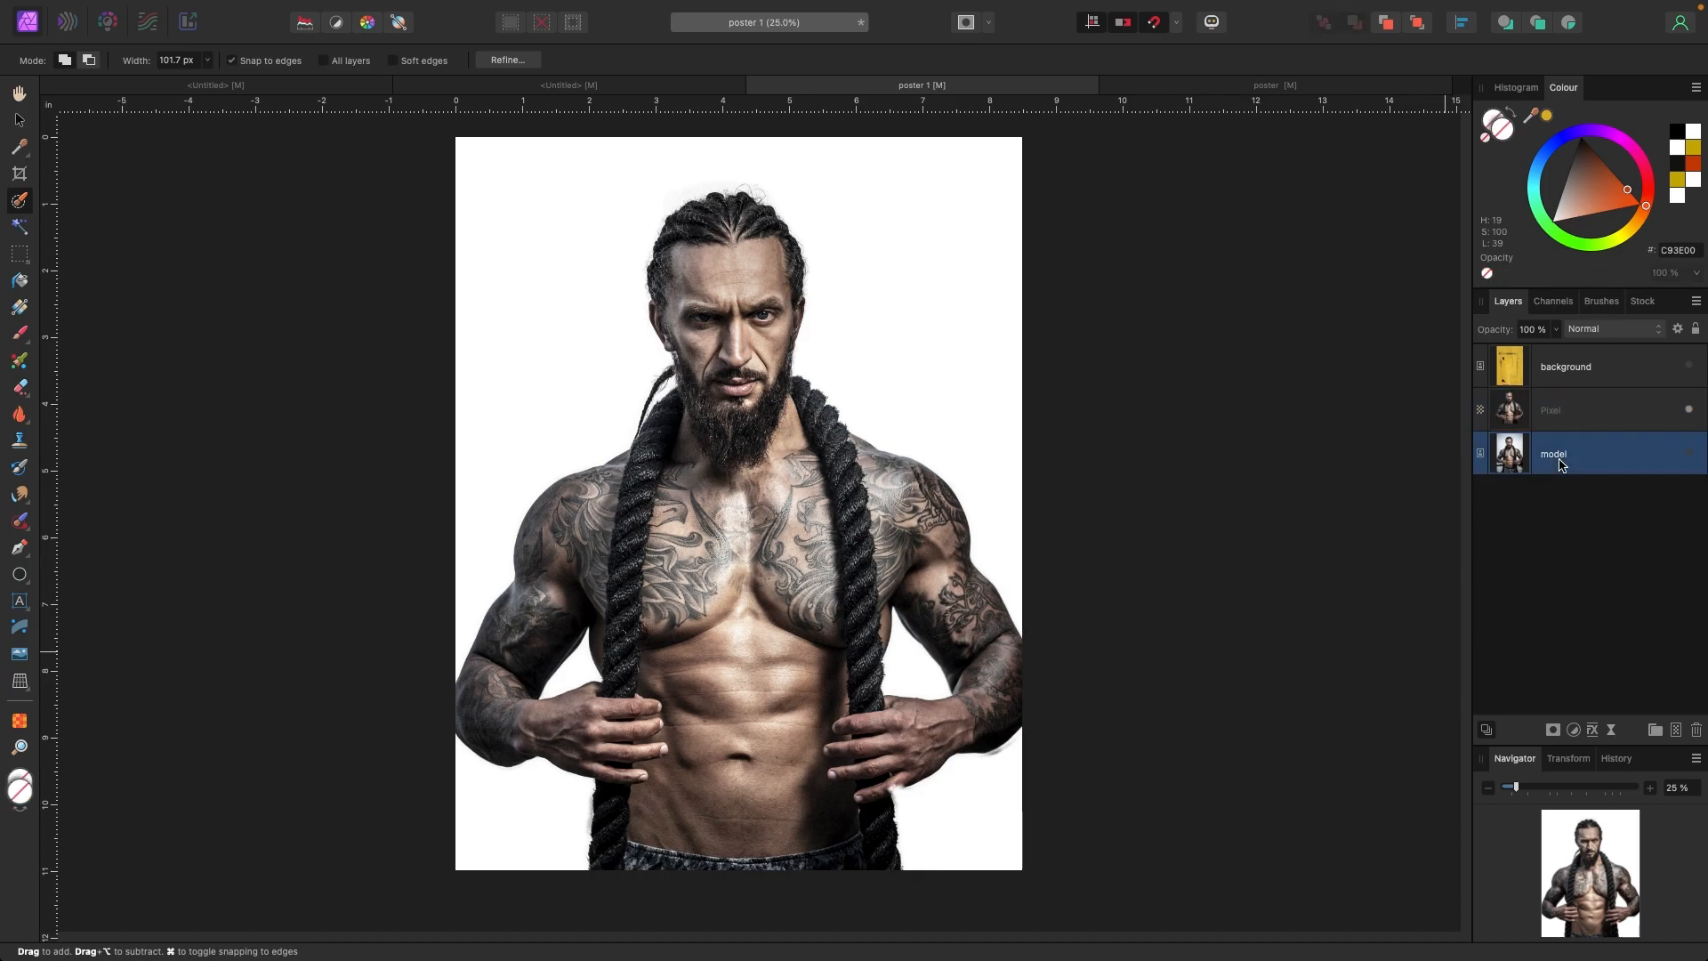
pyautogui.press('Delete')
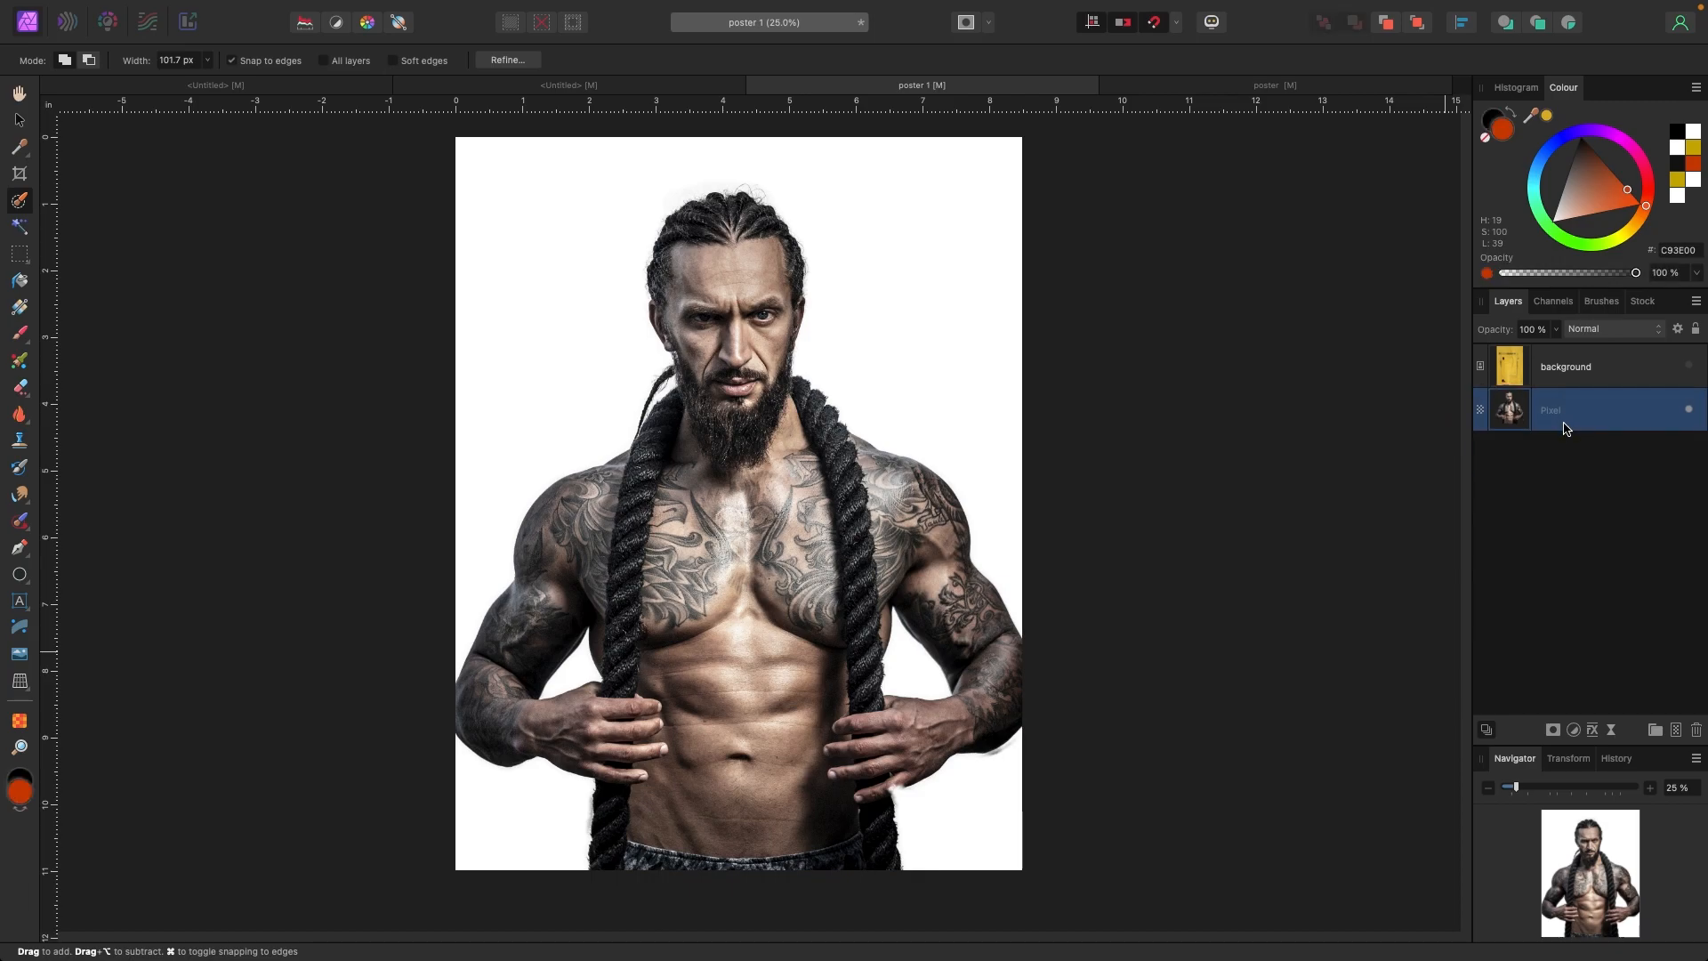
# Step: Rename the cutout layer to "model" and place it above the background layer, with the background shown
pyautogui.doubleClick(1564, 412)
pyautogui.write('model')
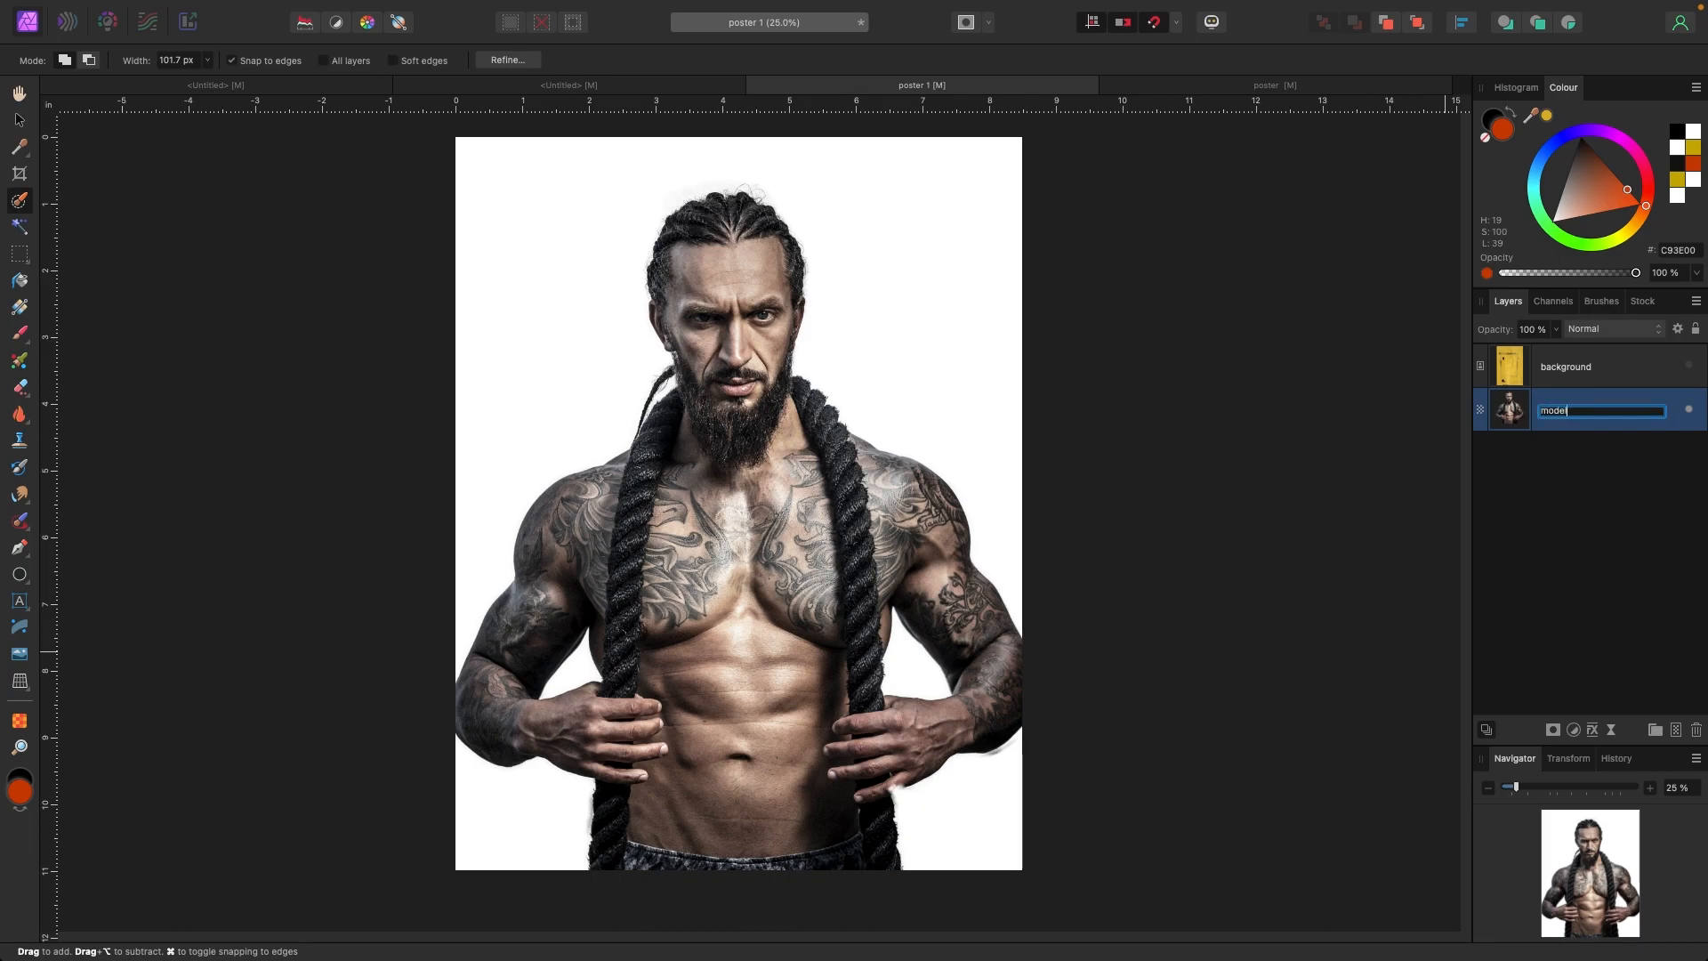
pyautogui.click(20, 122)
pyautogui.click(417, 342)
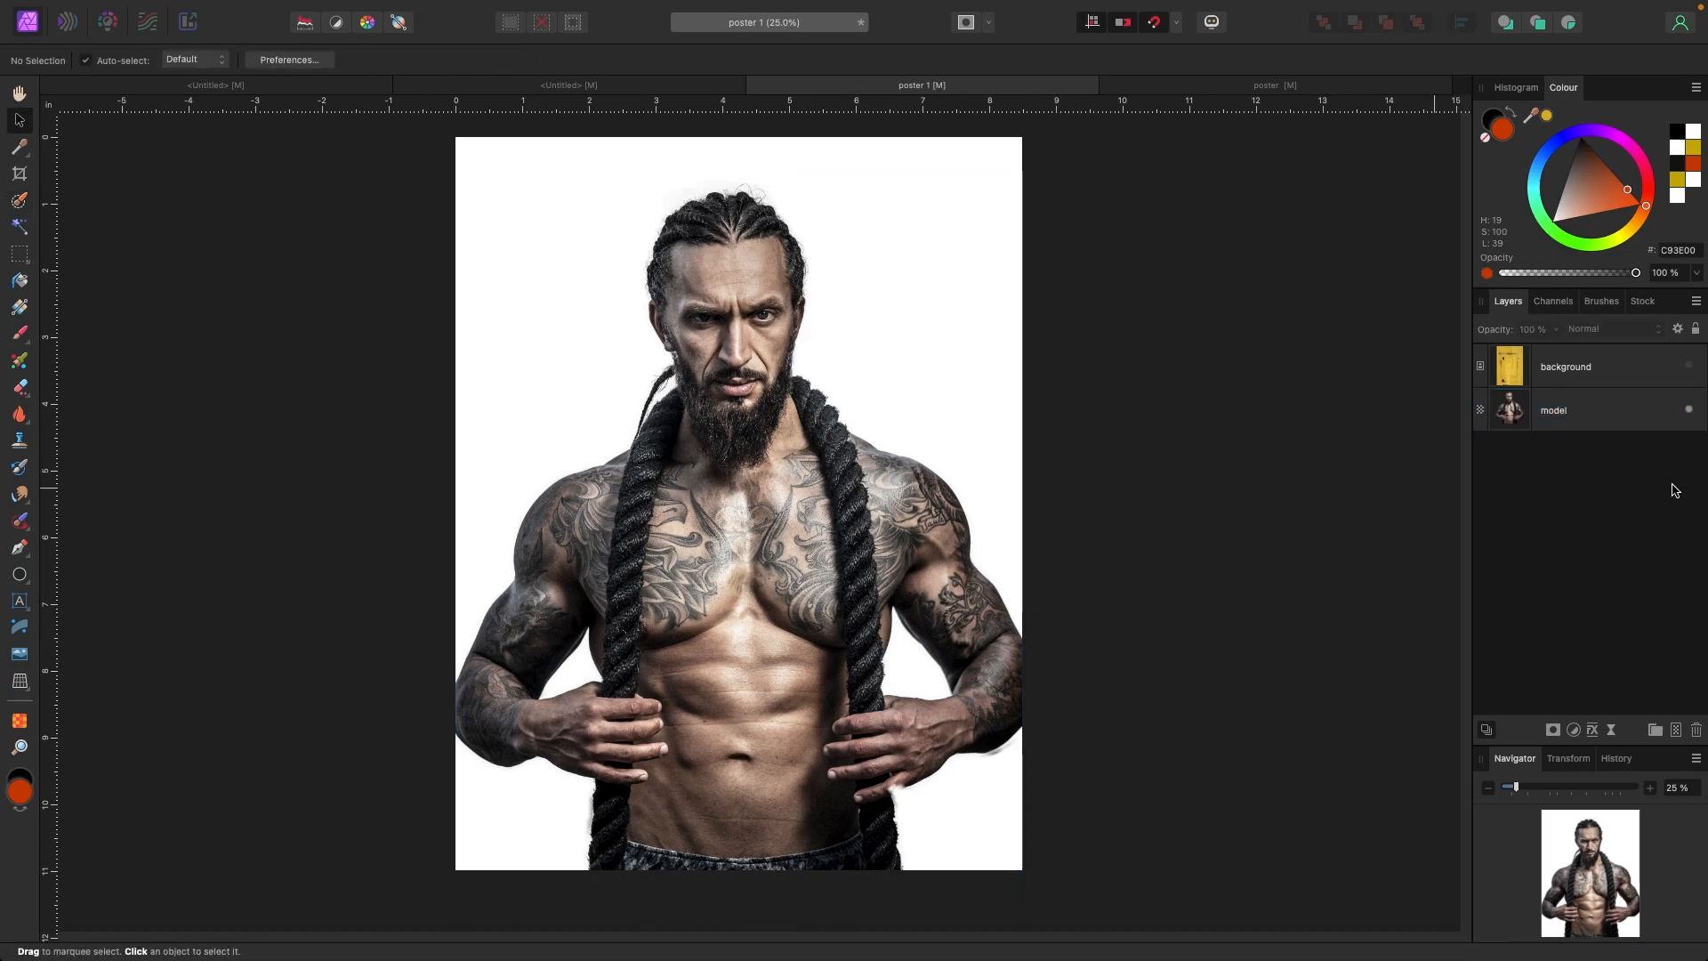
pyautogui.moveTo(1591, 411); pyautogui.dragTo(1588, 358)
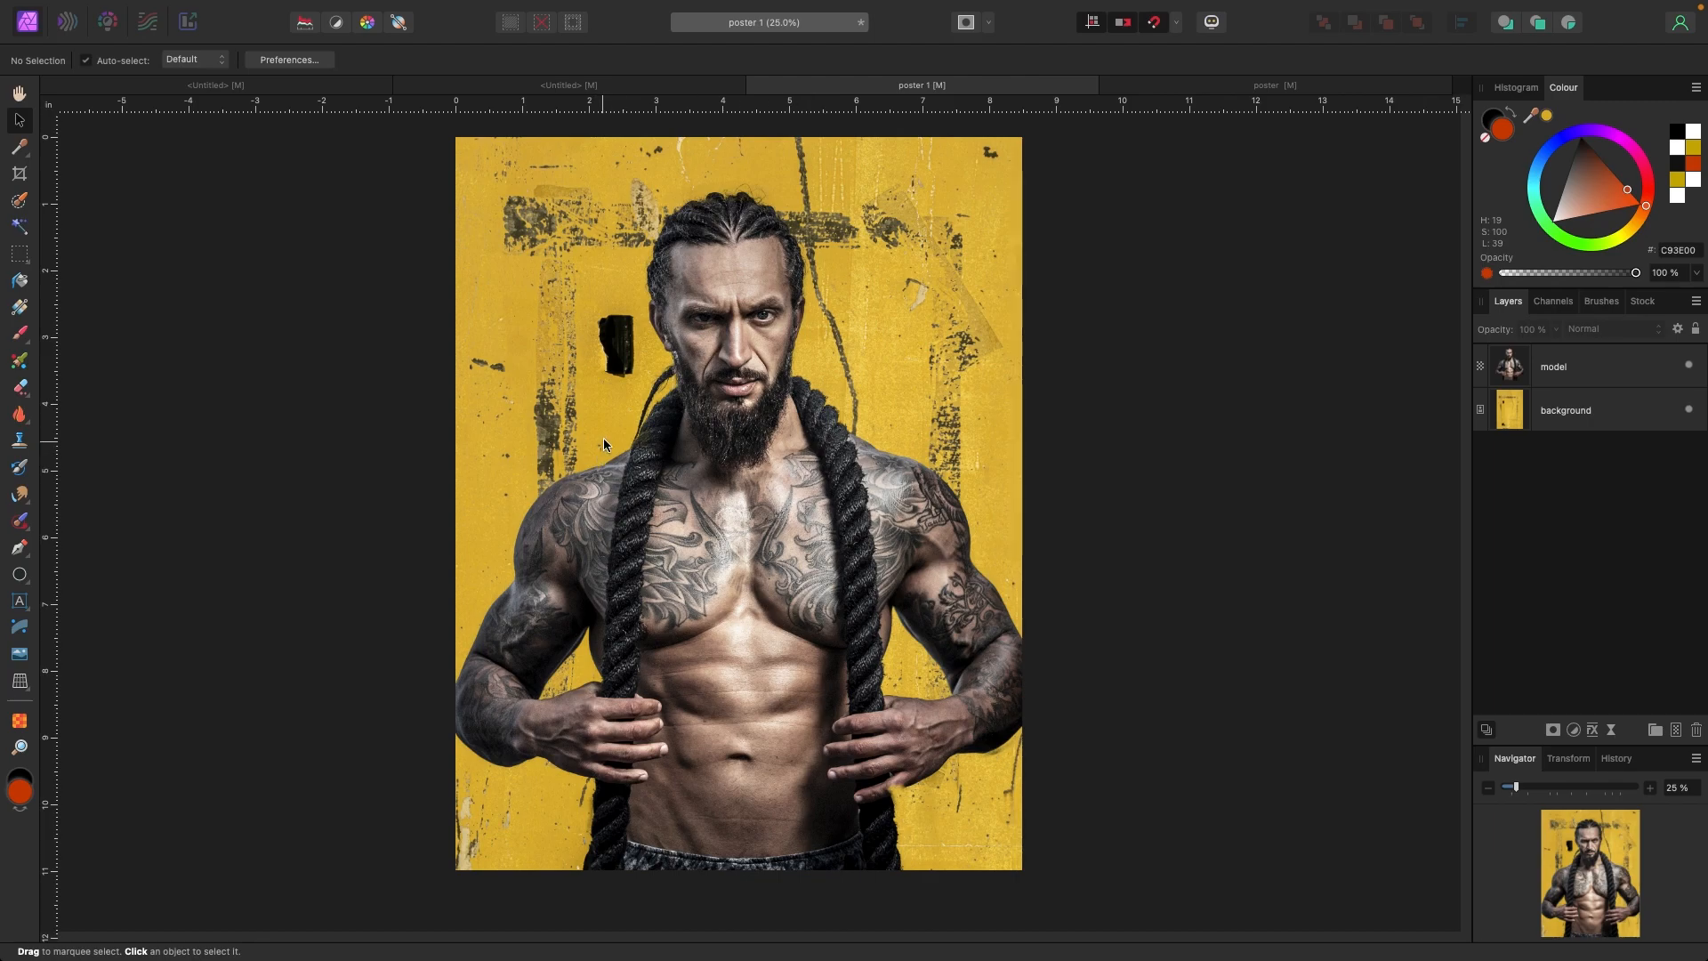
# Step: Add a Black & White adjustment with Red at 89 % and nest it inside the model layer
pyautogui.click(736, 498)
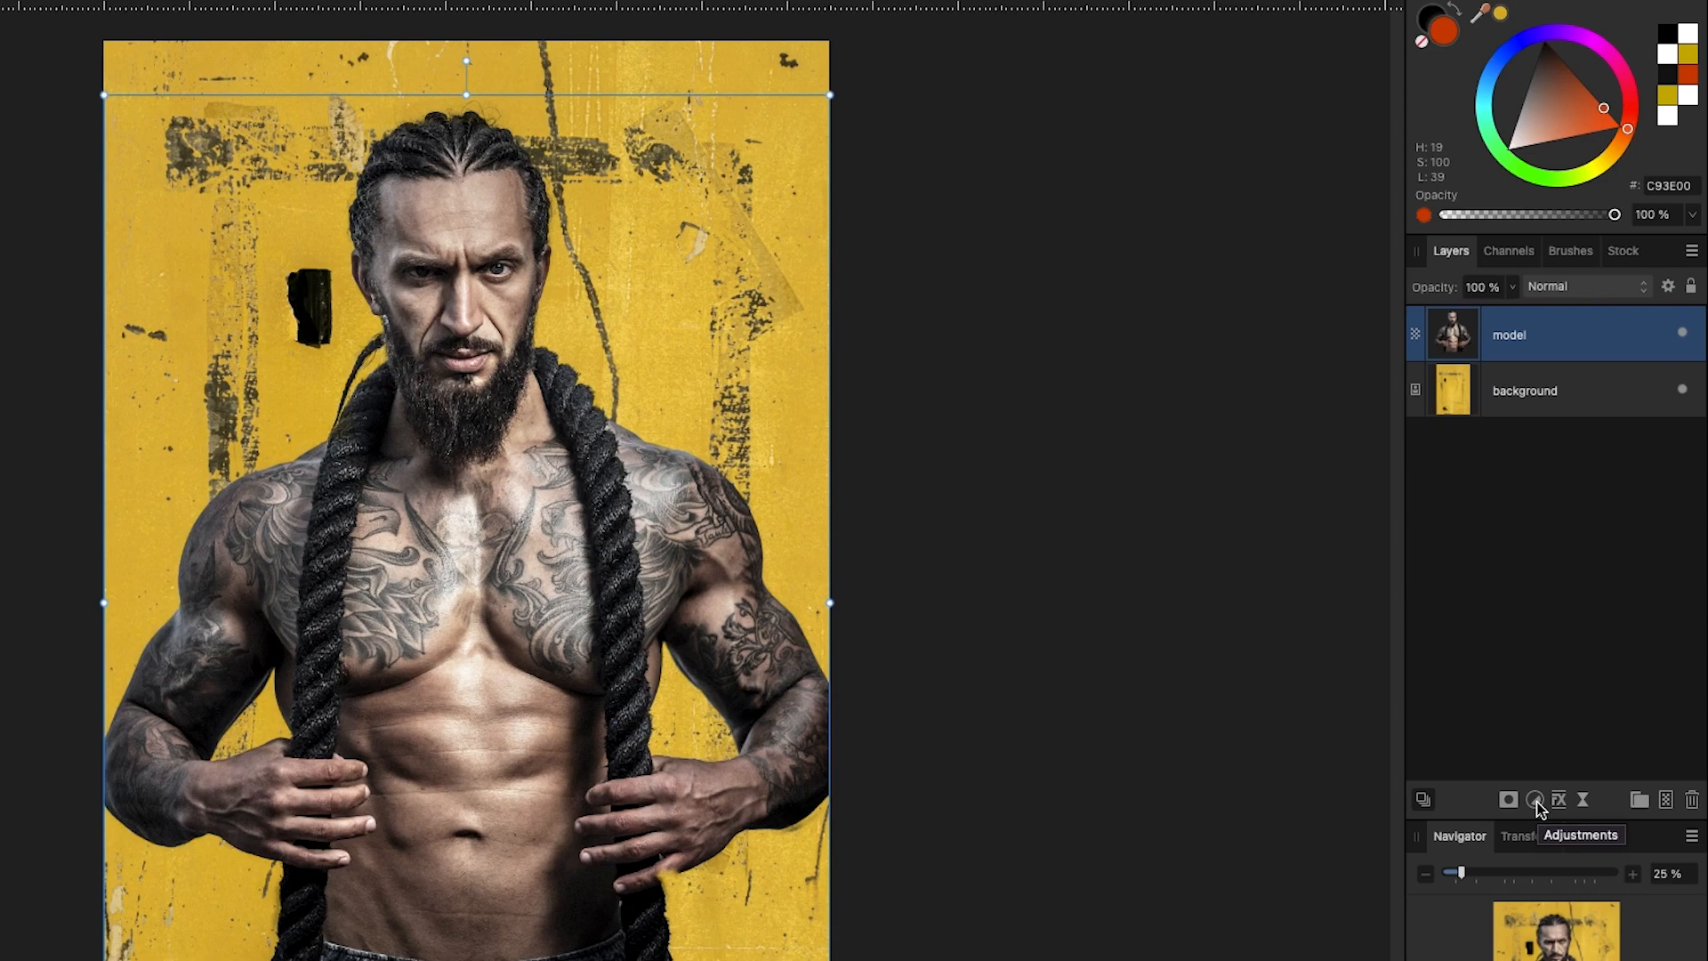
pyautogui.click(1539, 803)
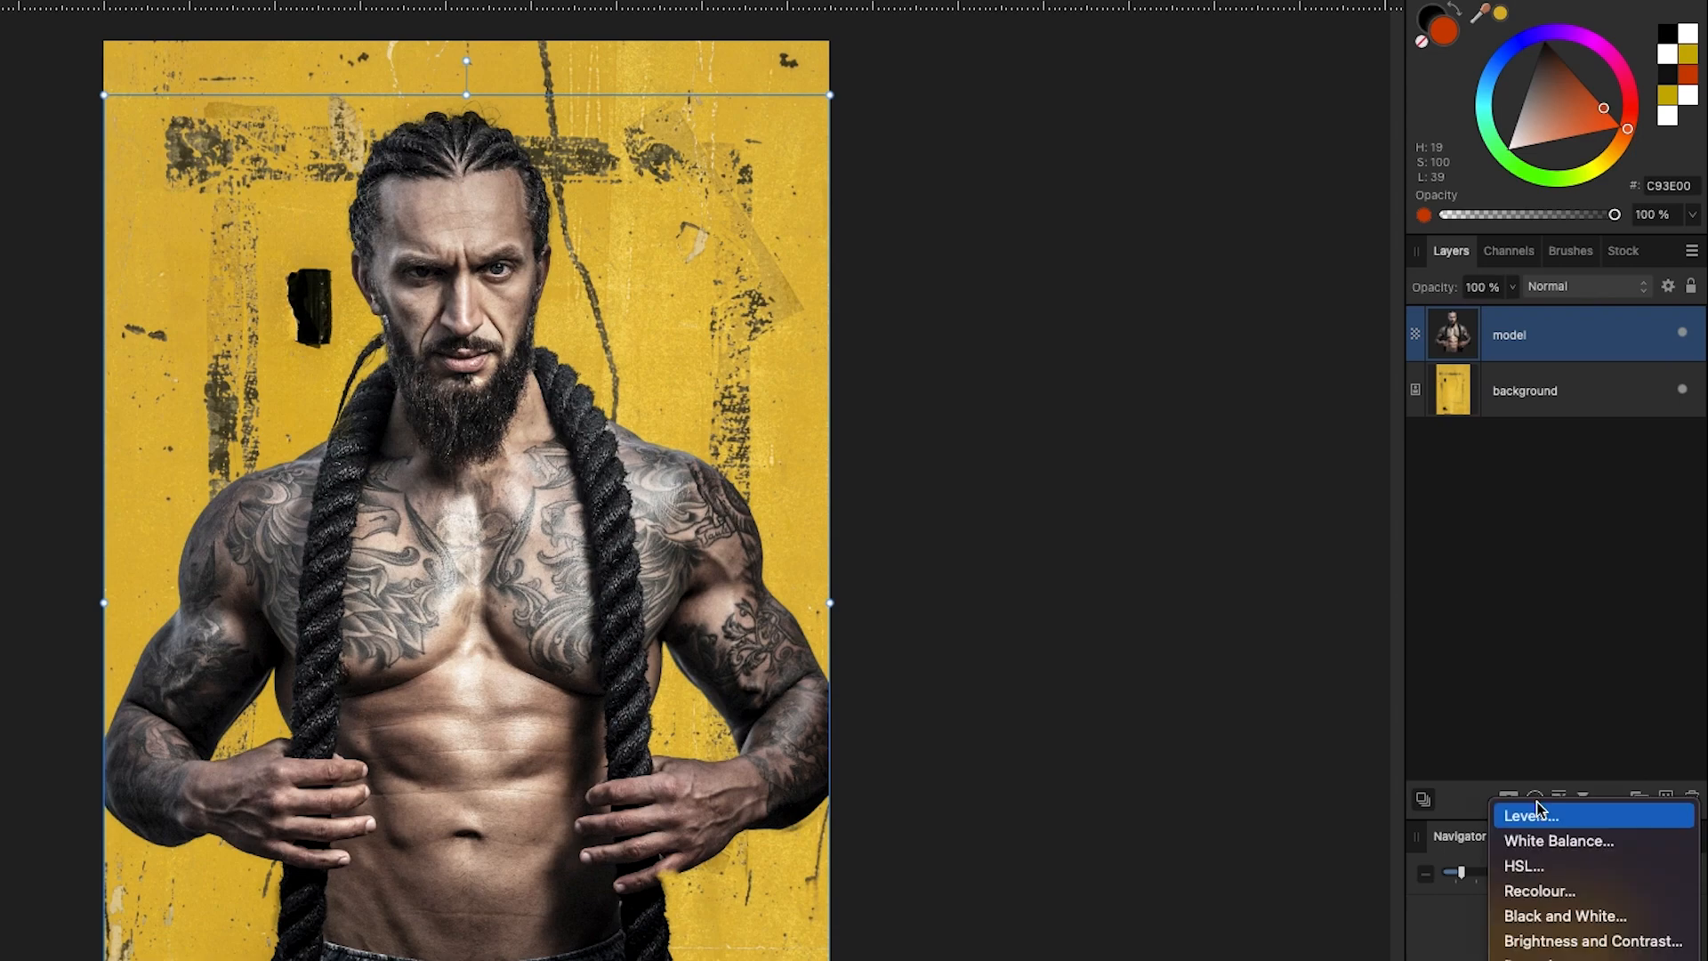
pyautogui.click(1563, 917)
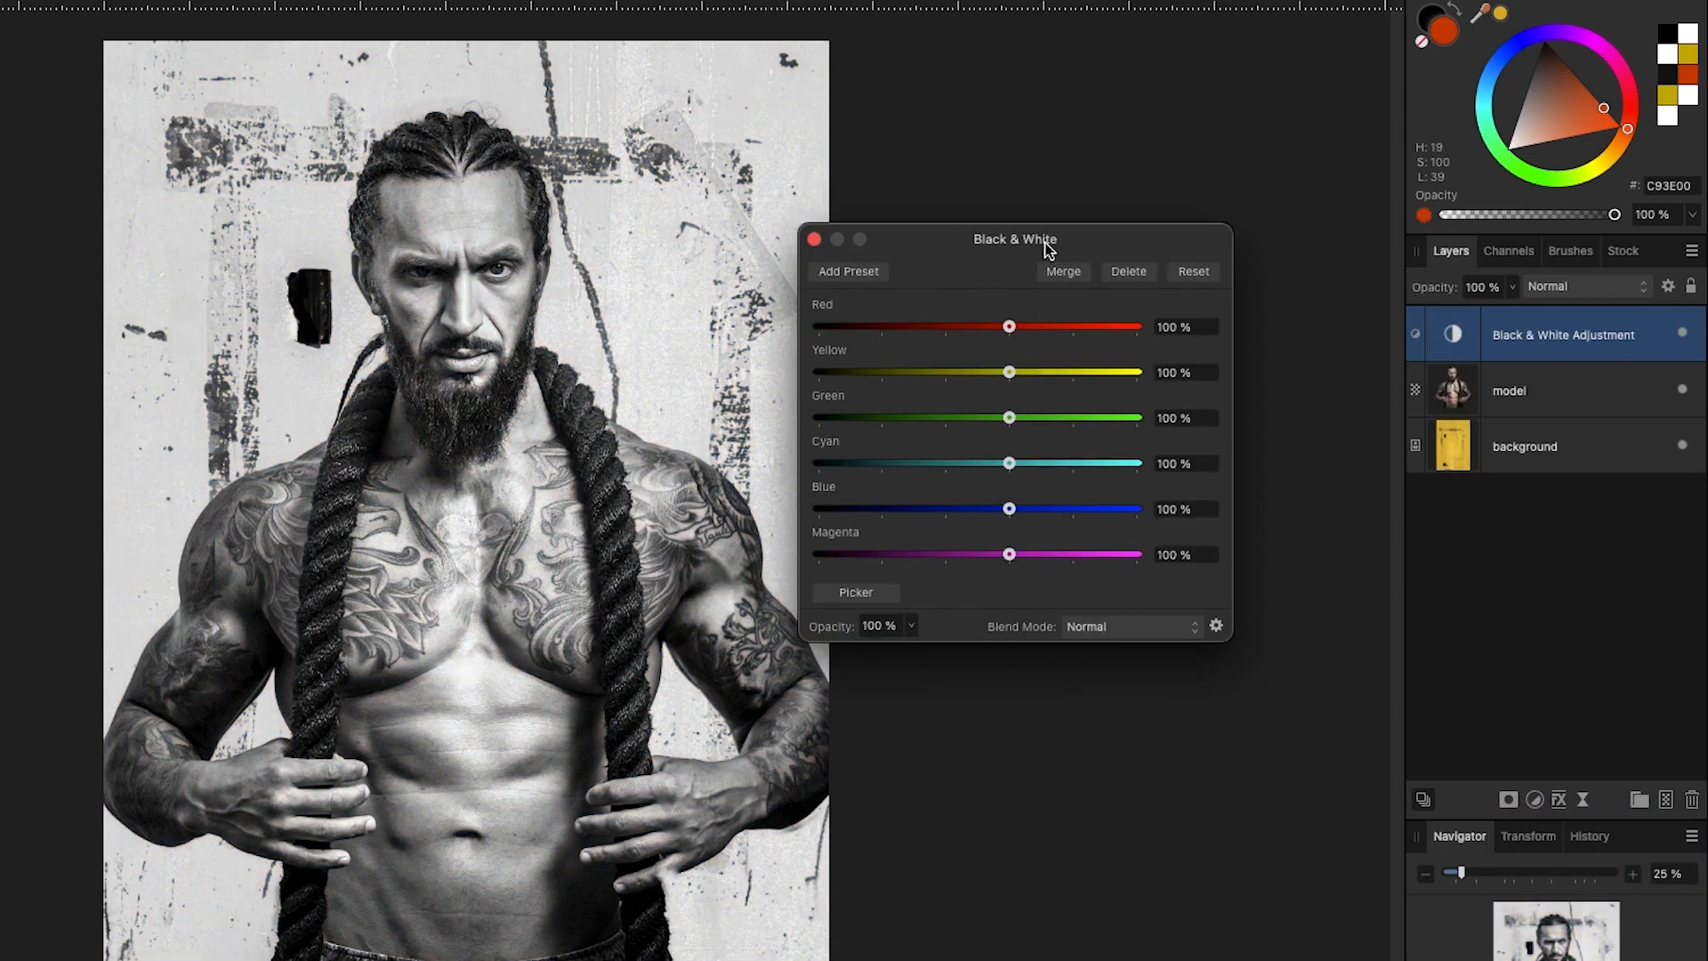
pyautogui.moveTo(1048, 247); pyautogui.dragTo(1104, 162)
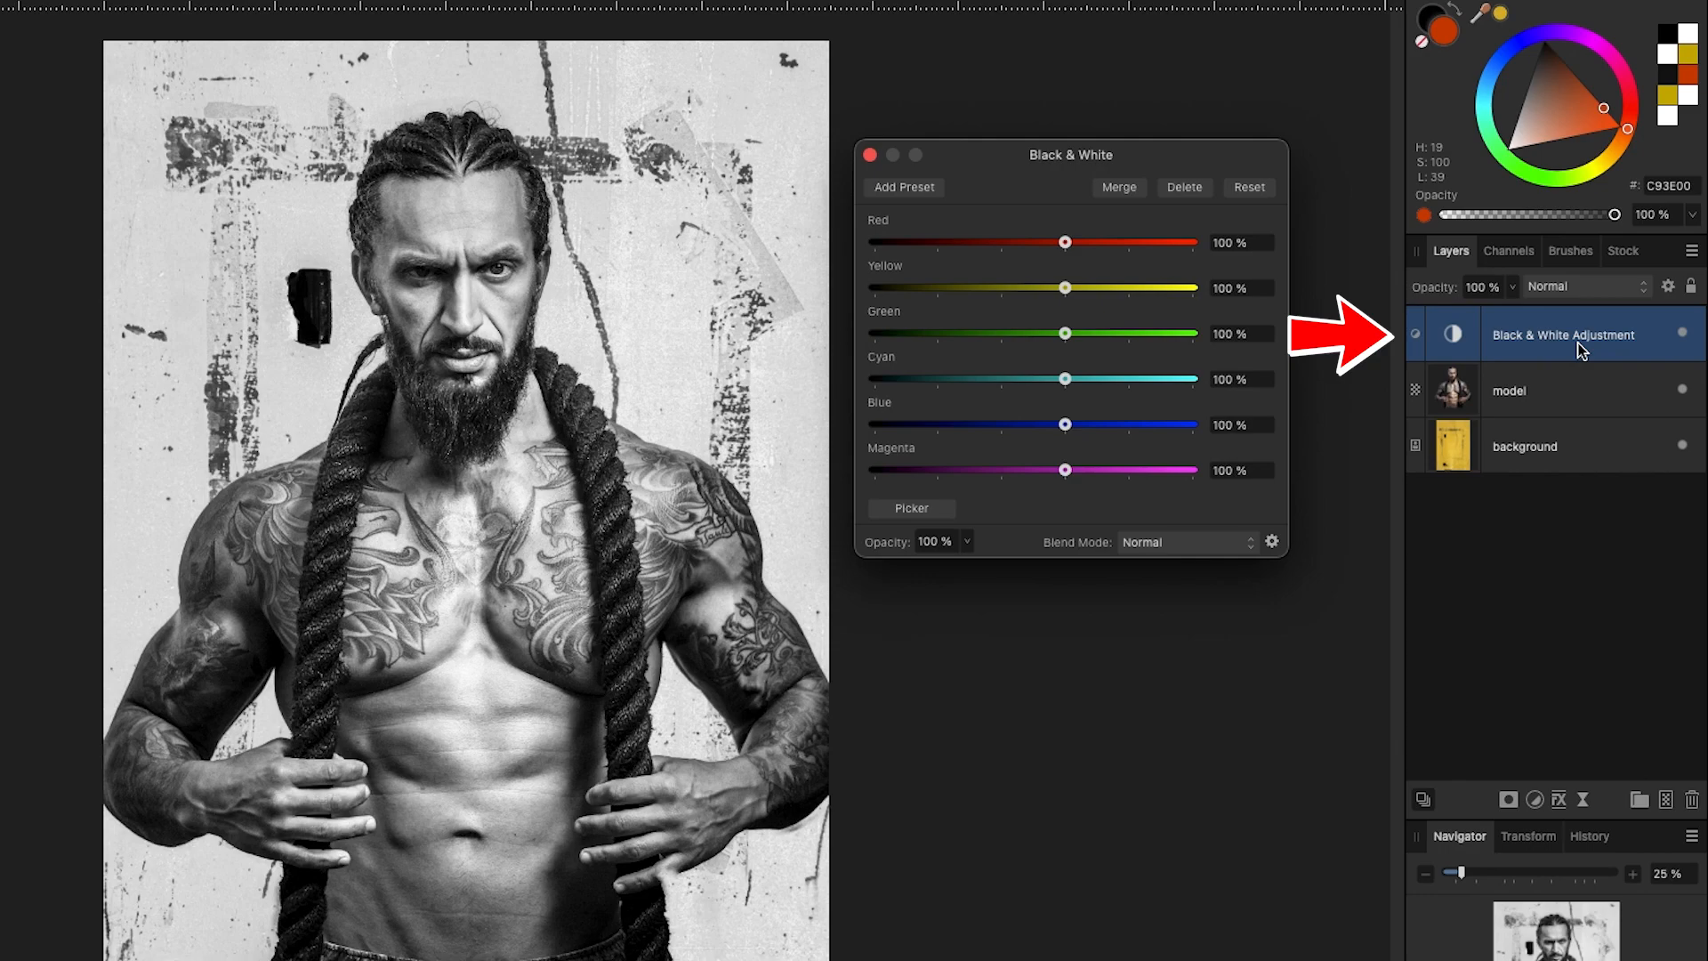
pyautogui.moveTo(1065, 242)
pyautogui.mouseDown()
pyautogui.moveTo(999, 251)
pyautogui.moveTo(1059, 253)
pyautogui.mouseUp()
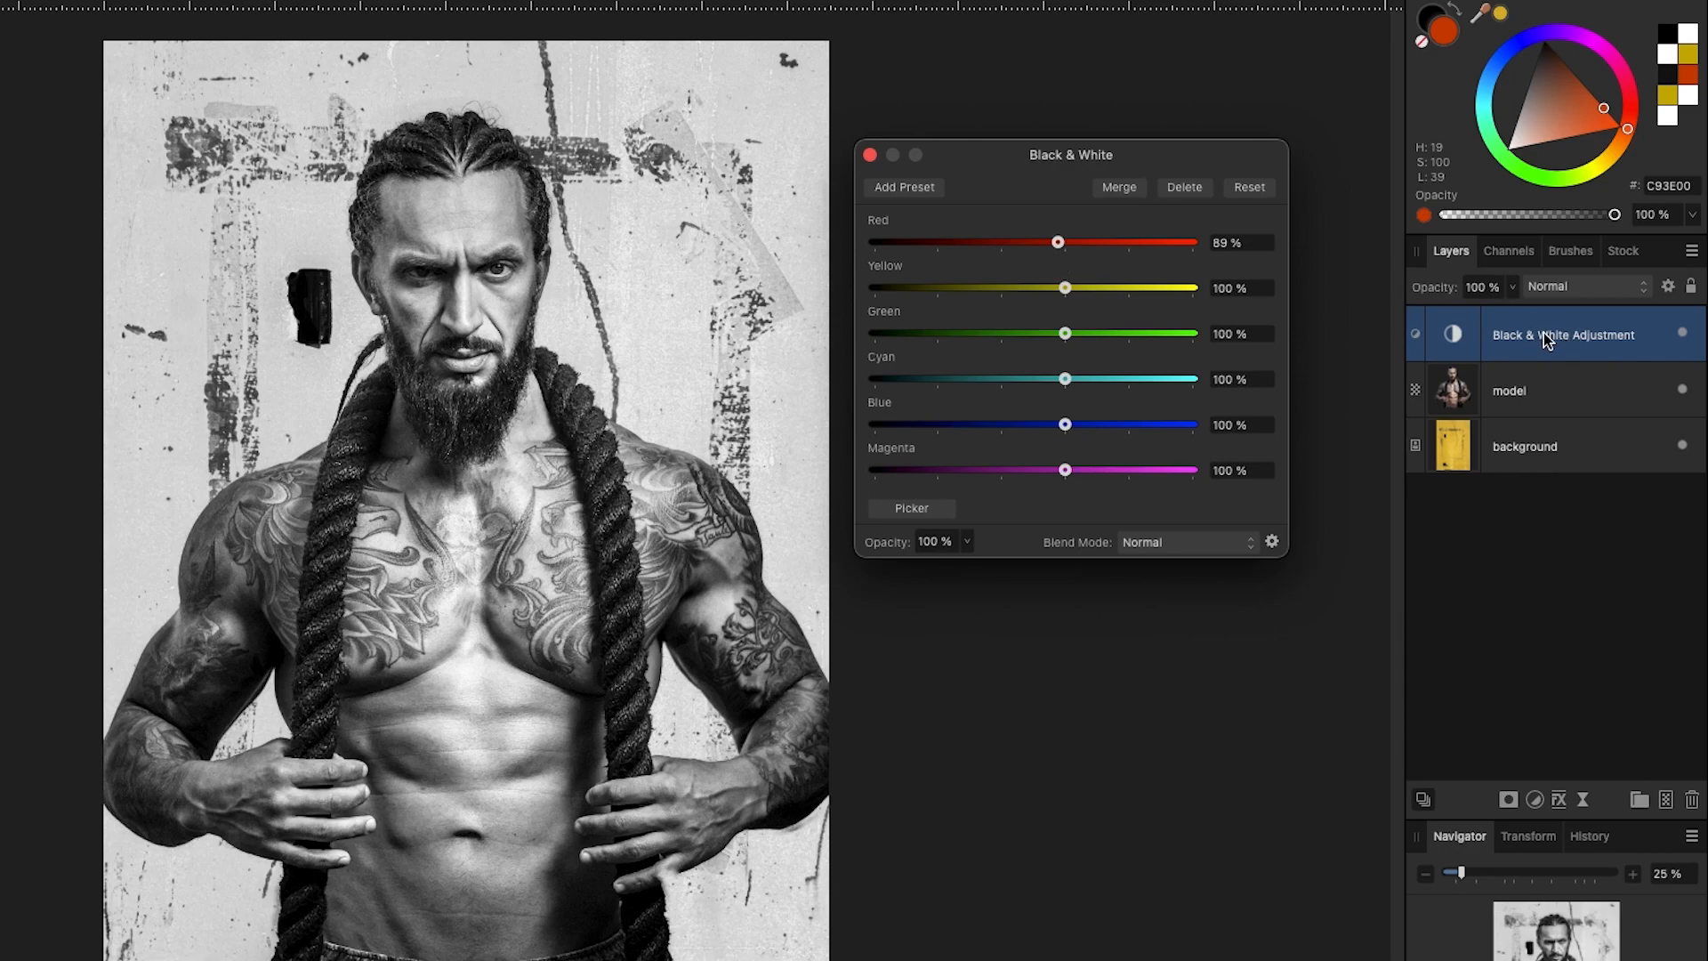
pyautogui.moveTo(1562, 334); pyautogui.dragTo(1566, 395)
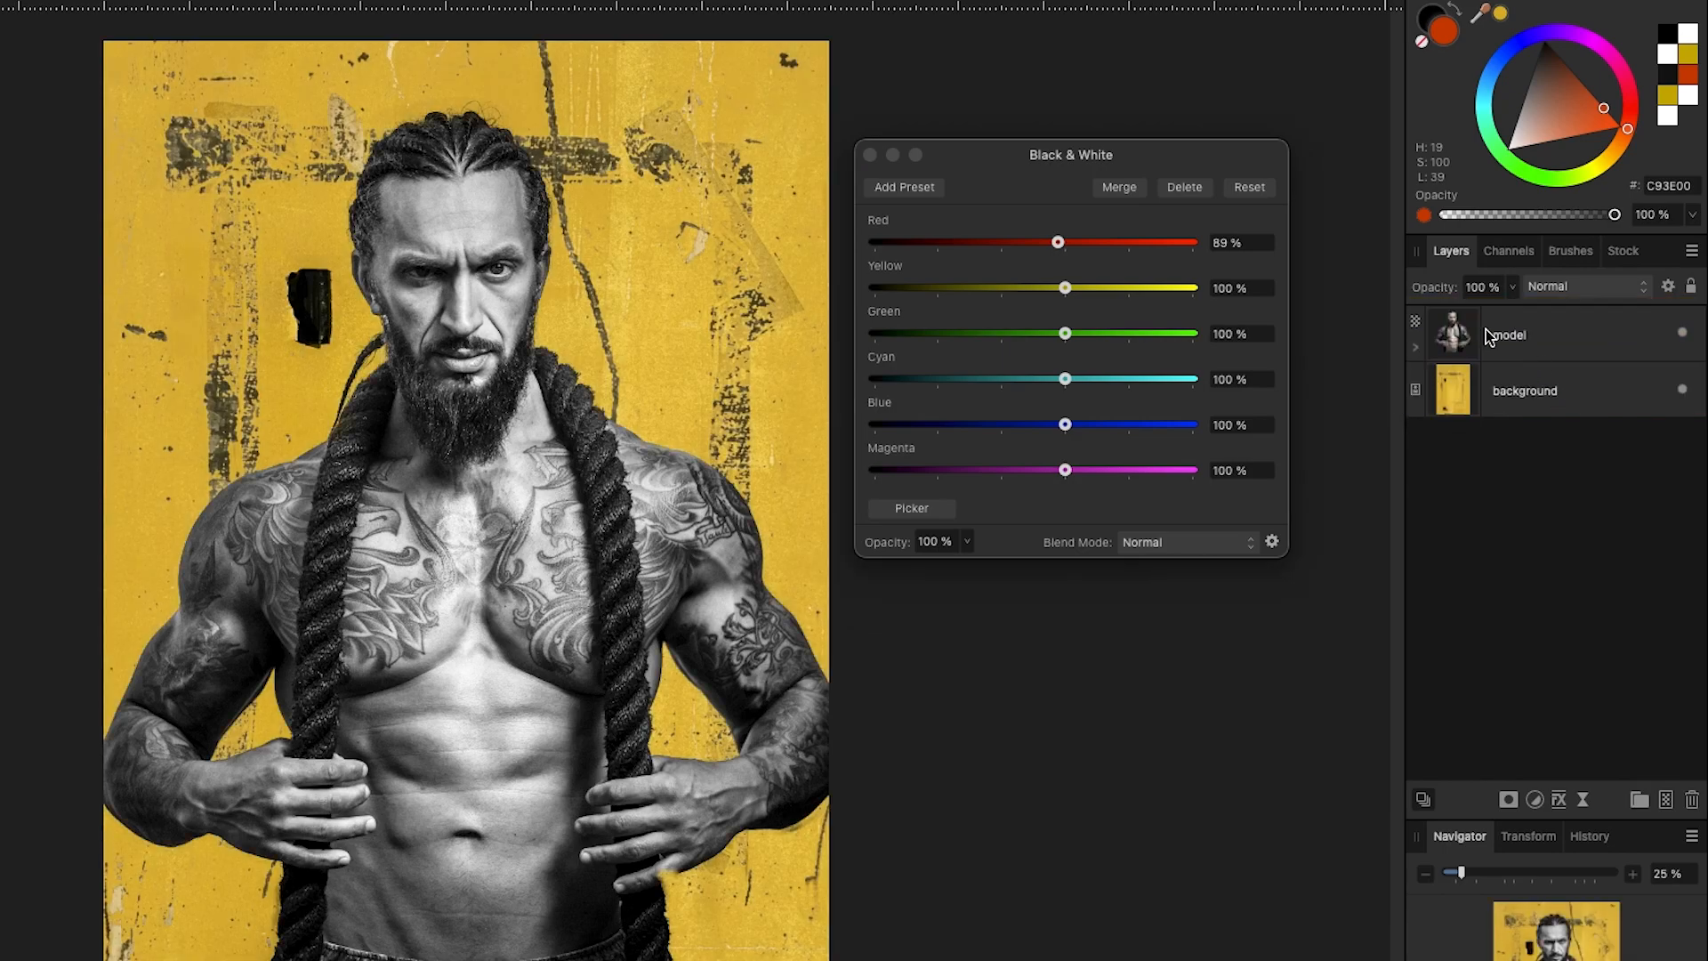
pyautogui.click(1414, 347)
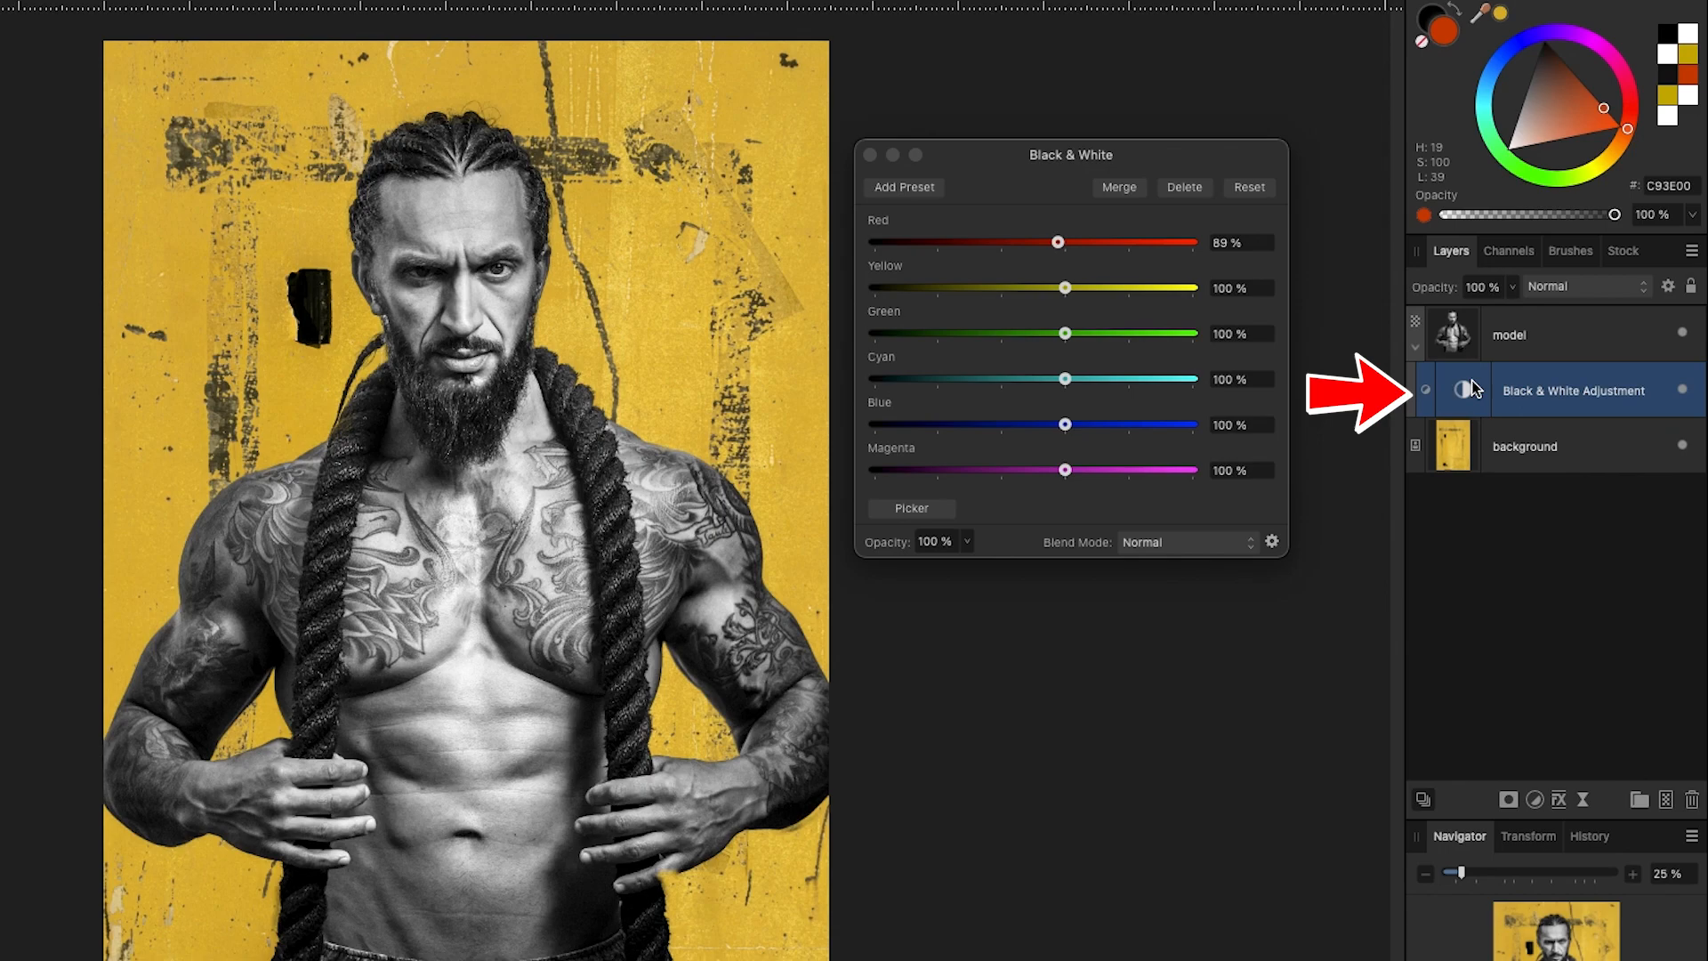
# Step: Set the Black & White adjustment to Red -21 %, Green 76 %, Blue 38 % and Magenta 36 %, and collapse the model layer
pyautogui.moveTo(1057, 242)
pyautogui.mouseDown()
pyautogui.moveTo(1021, 247)
pyautogui.moveTo(1121, 258)
pyautogui.moveTo(994, 256)
pyautogui.moveTo(1046, 257)
pyautogui.moveTo(1028, 256)
pyautogui.mouseUp()
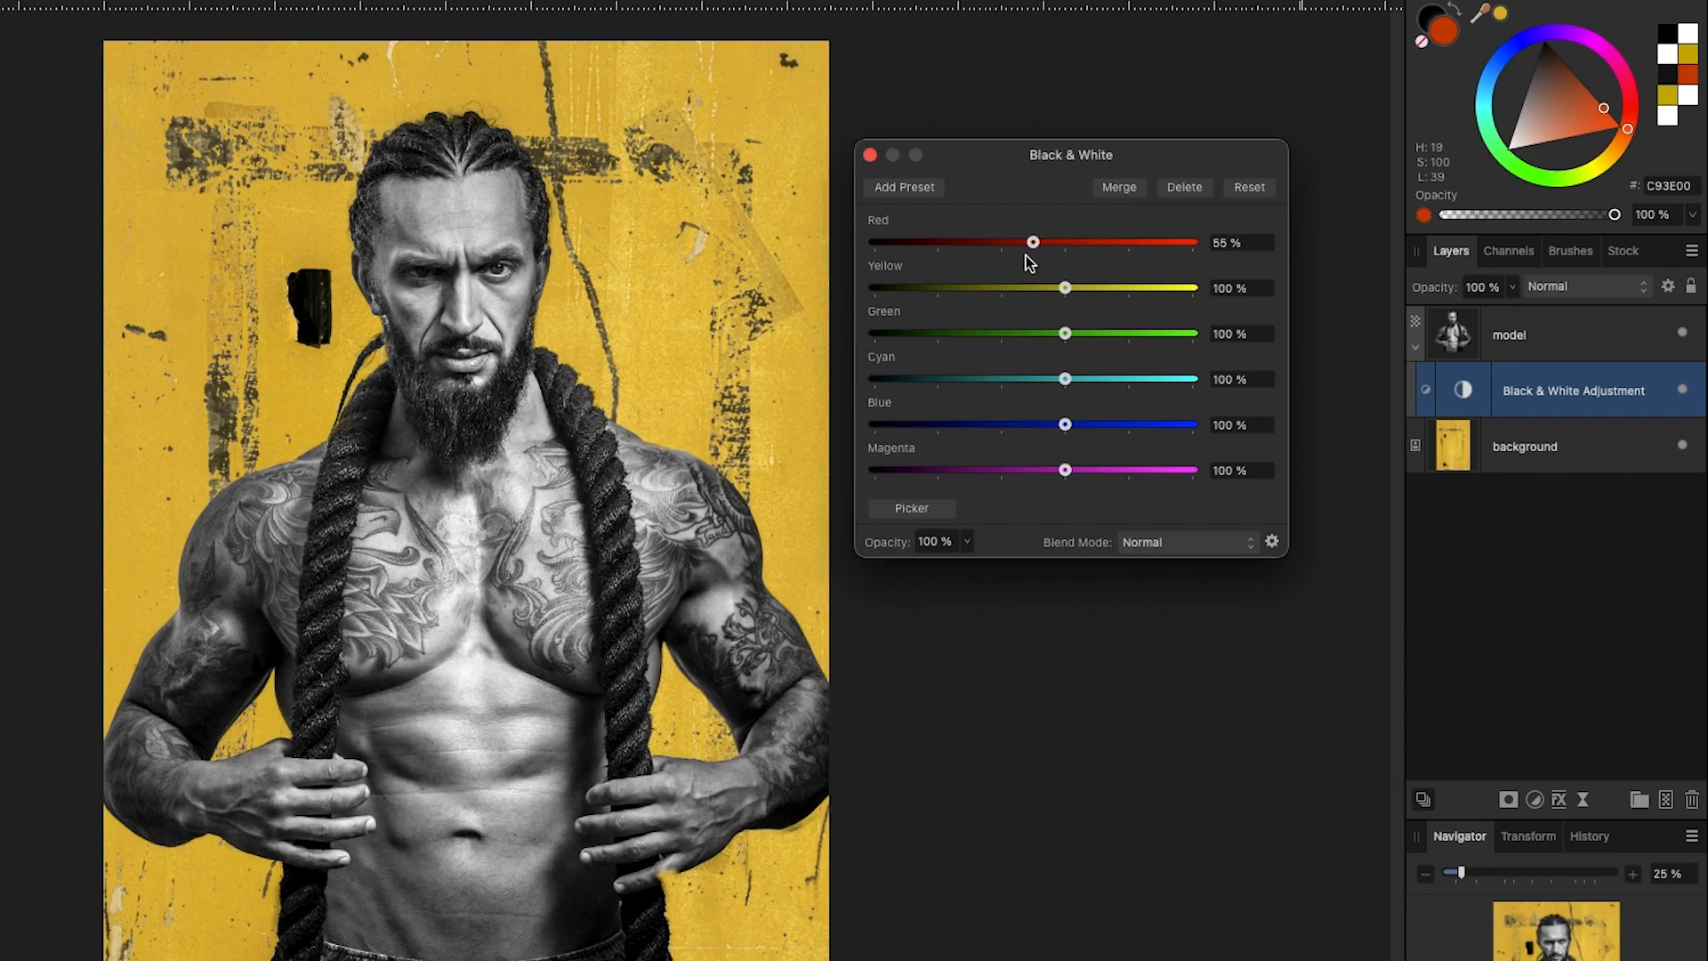
pyautogui.moveTo(1066, 334); pyautogui.dragTo(1050, 335)
pyautogui.moveTo(1068, 425); pyautogui.dragTo(1025, 470)
pyautogui.moveTo(1033, 243); pyautogui.dragTo(982, 245)
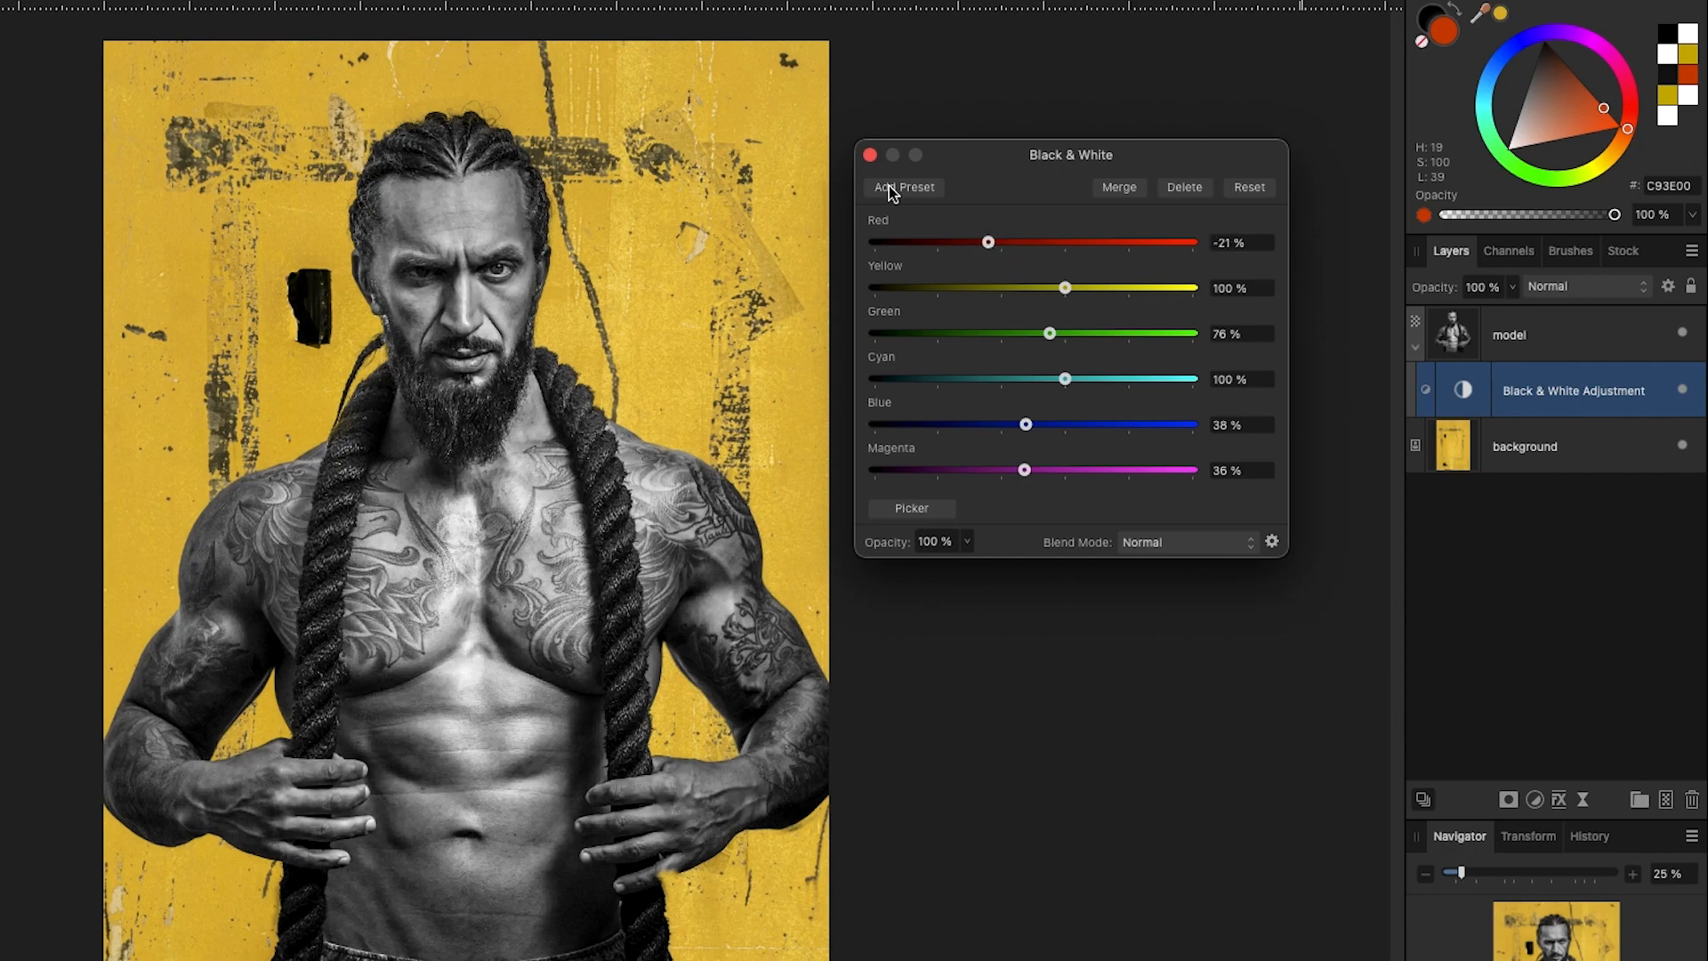
pyautogui.click(869, 156)
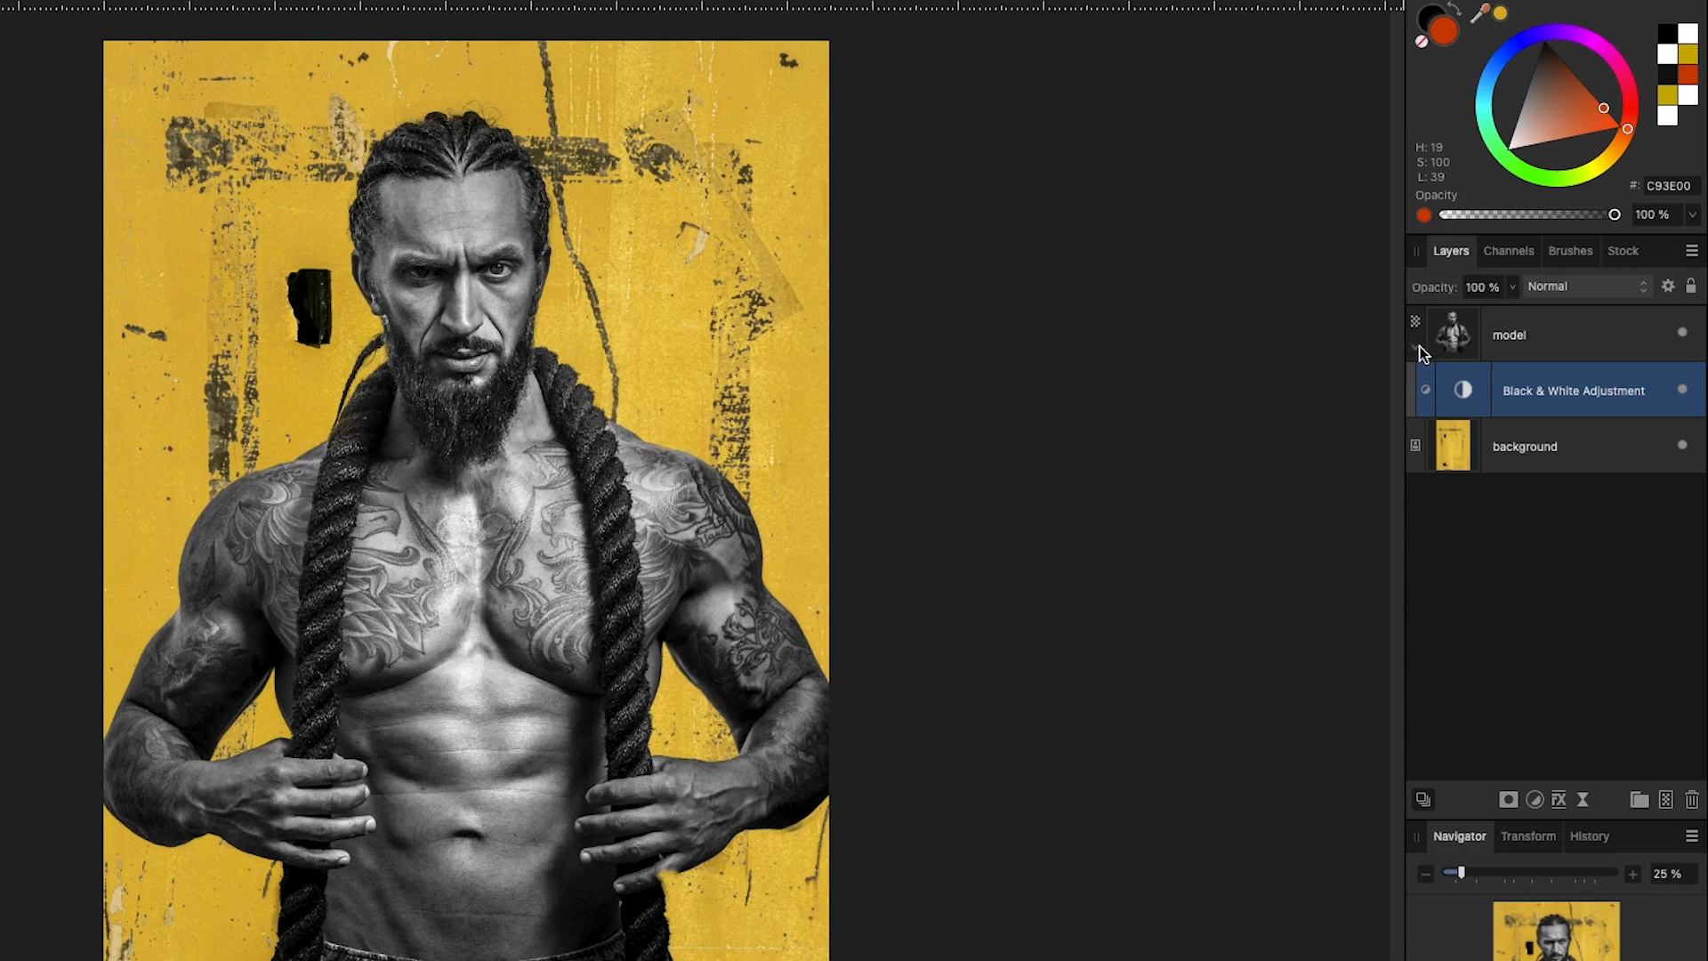
pyautogui.moveTo(1422, 352); pyautogui.dragTo(1421, 349)
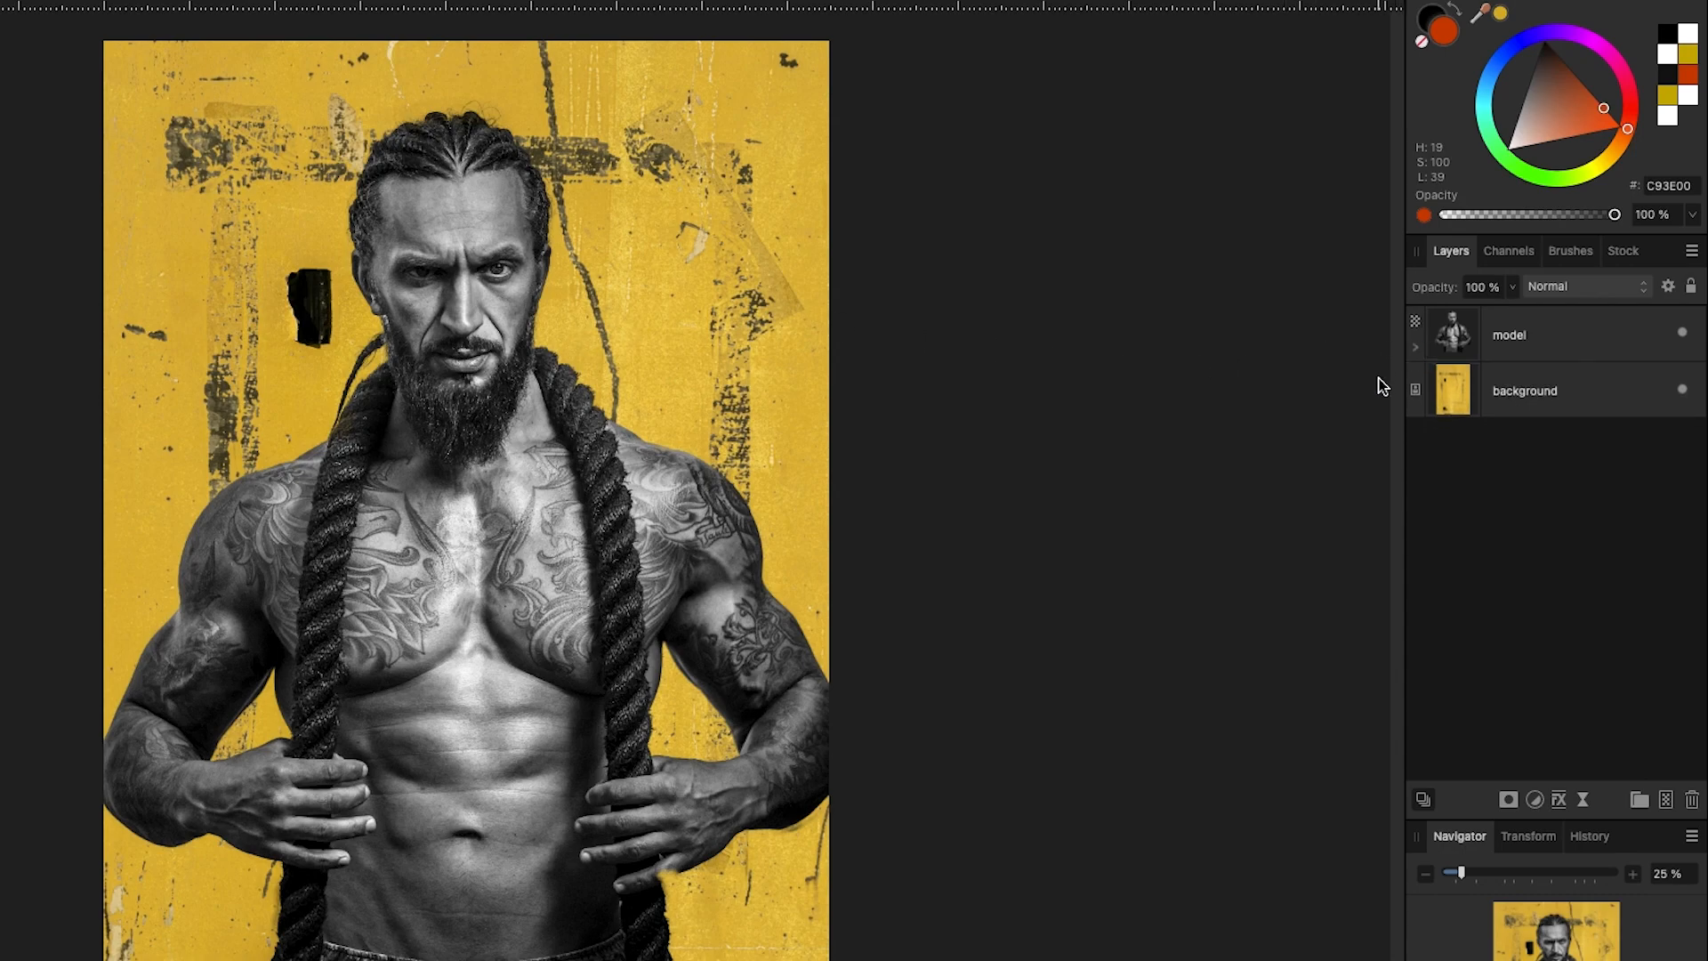
# Step: Add a Recolour adjustment nested inside the background layer and set its hue to 235.9° to turn the background blue
pyautogui.click(1521, 396)
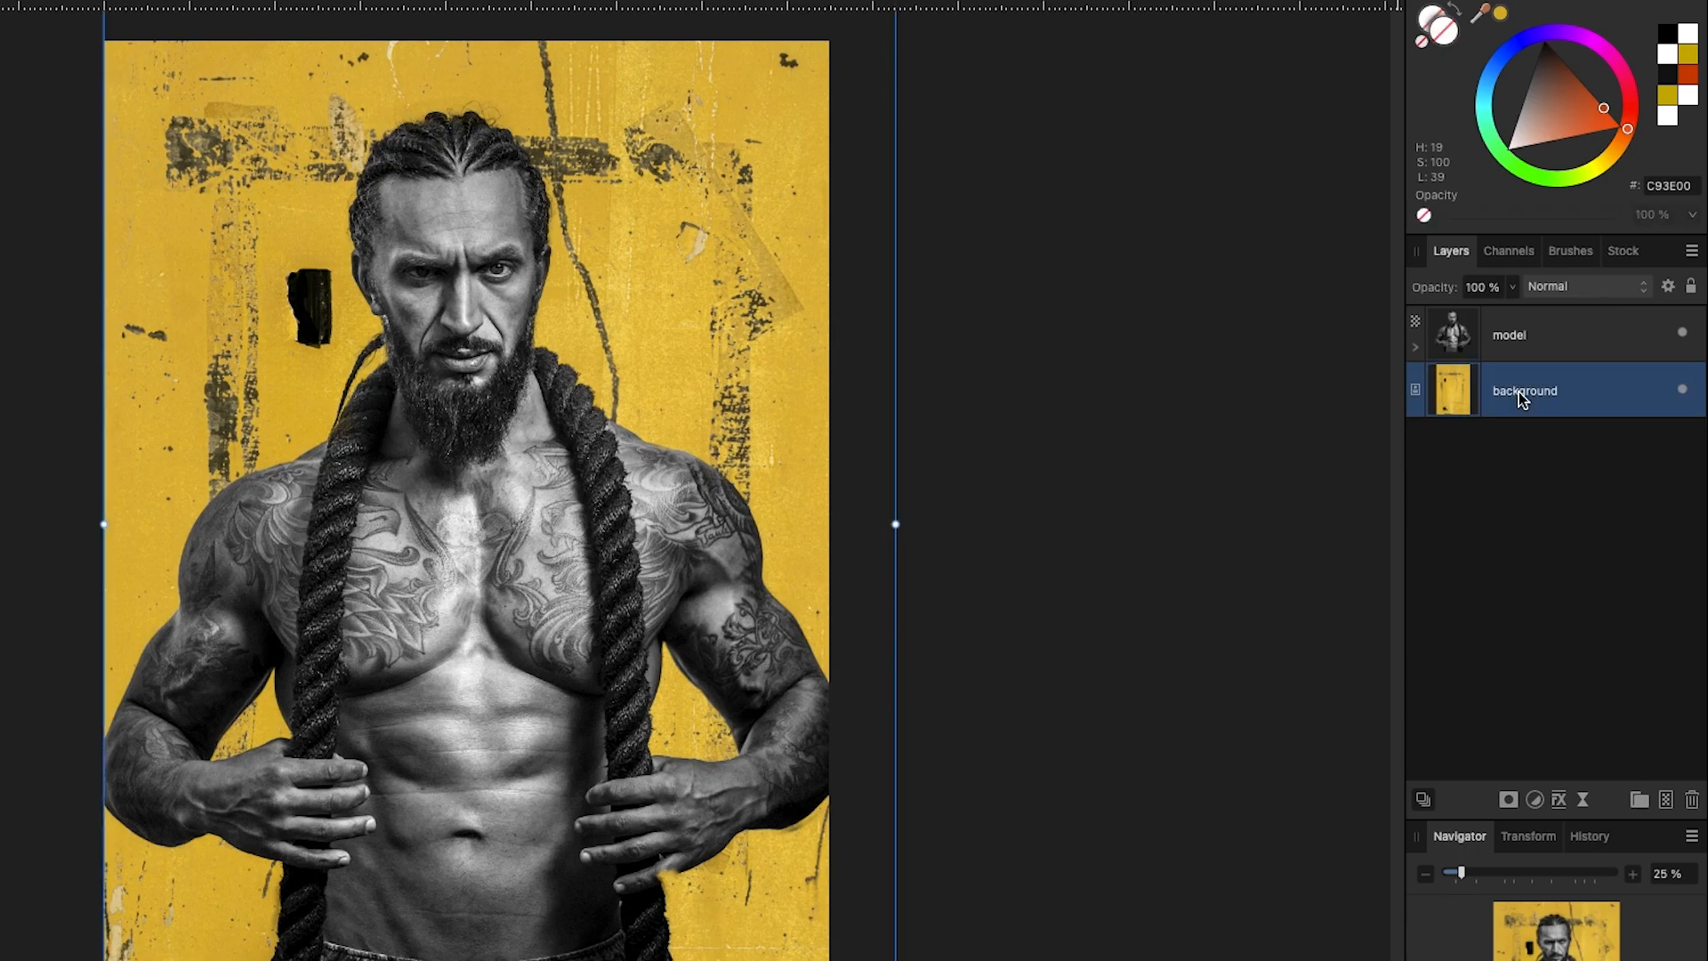
pyautogui.click(1537, 800)
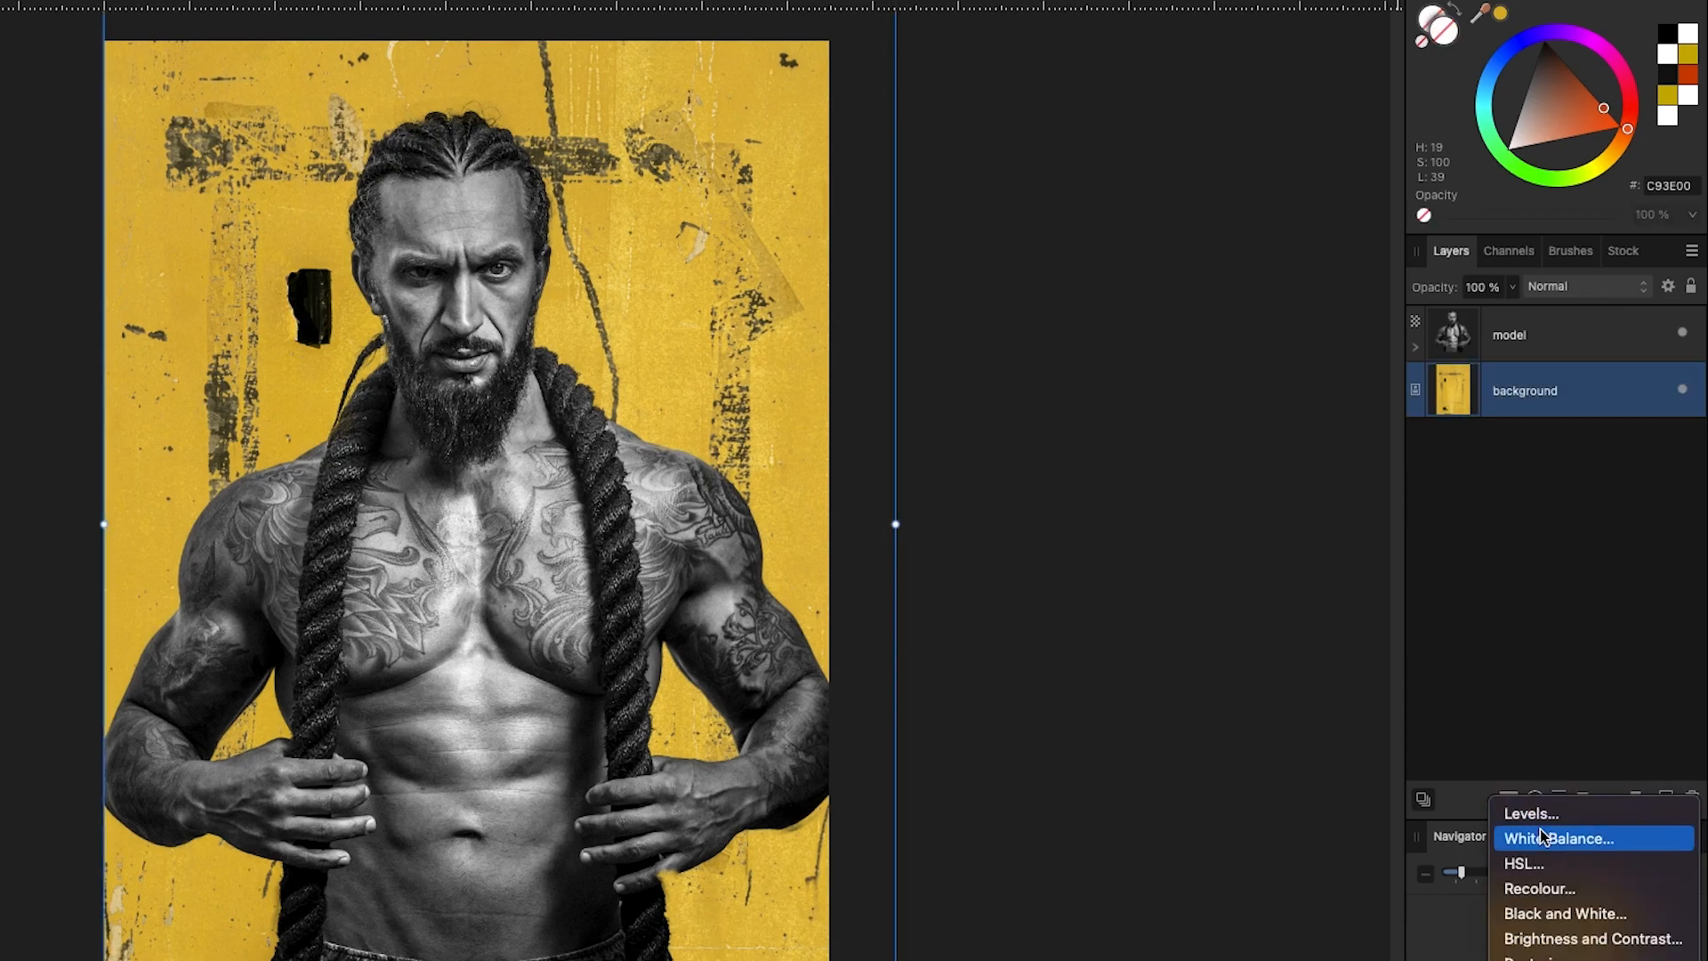
pyautogui.click(1545, 886)
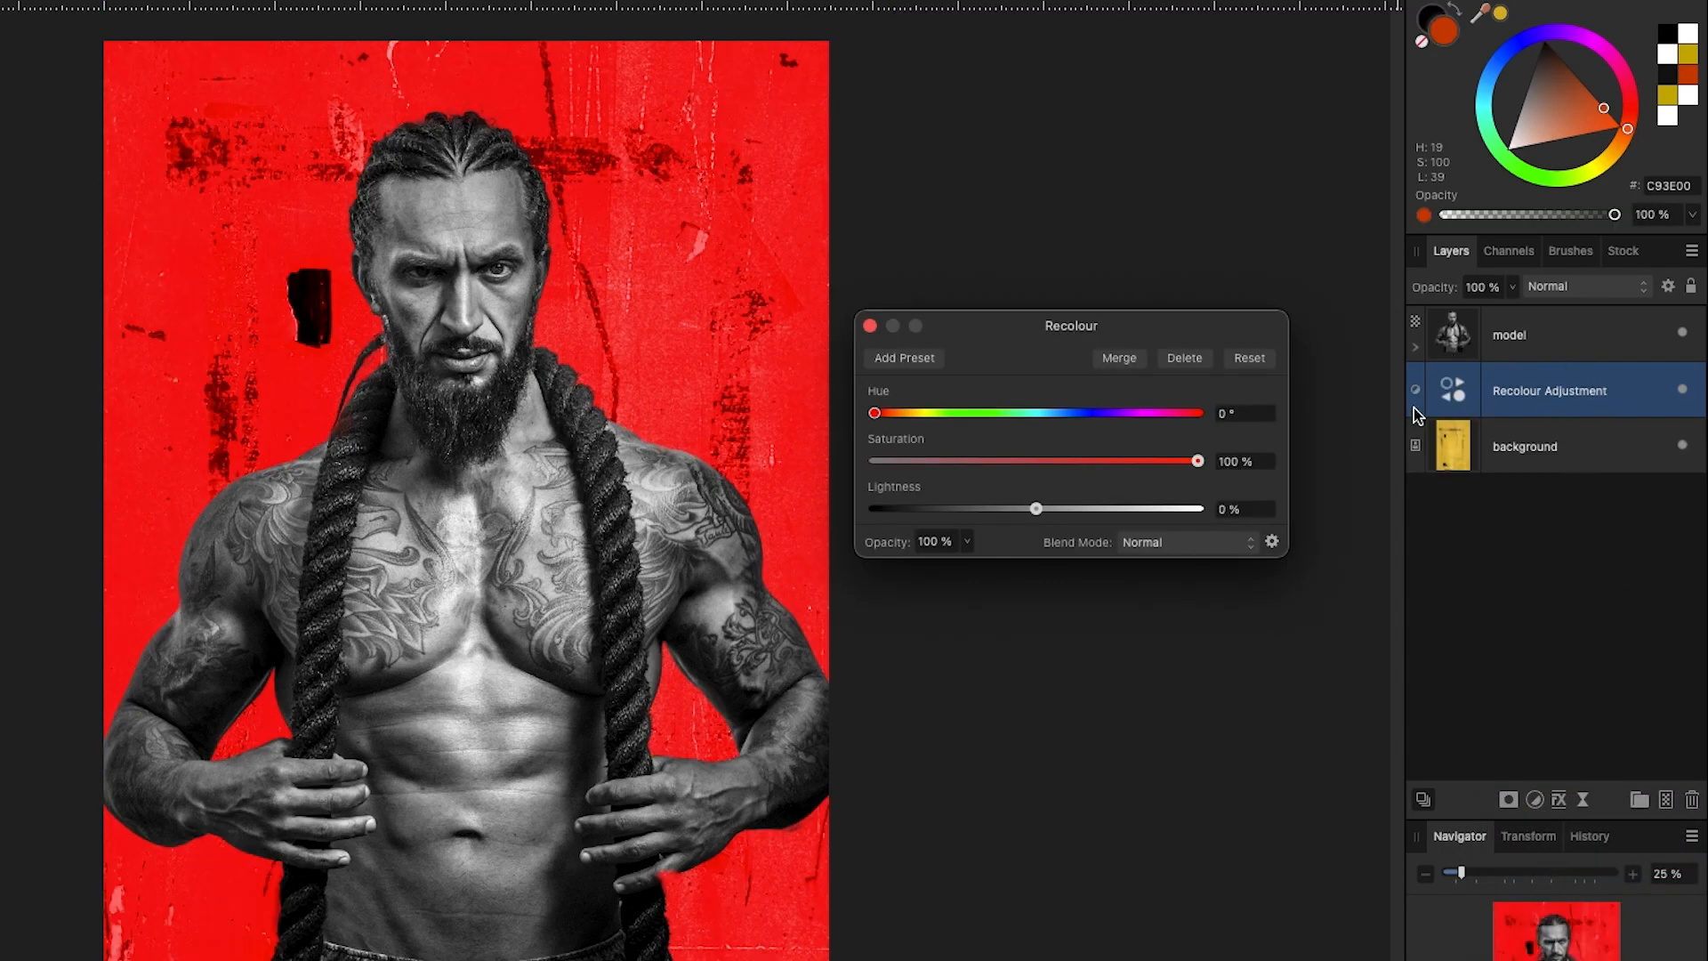
pyautogui.moveTo(1527, 398); pyautogui.dragTo(1530, 450)
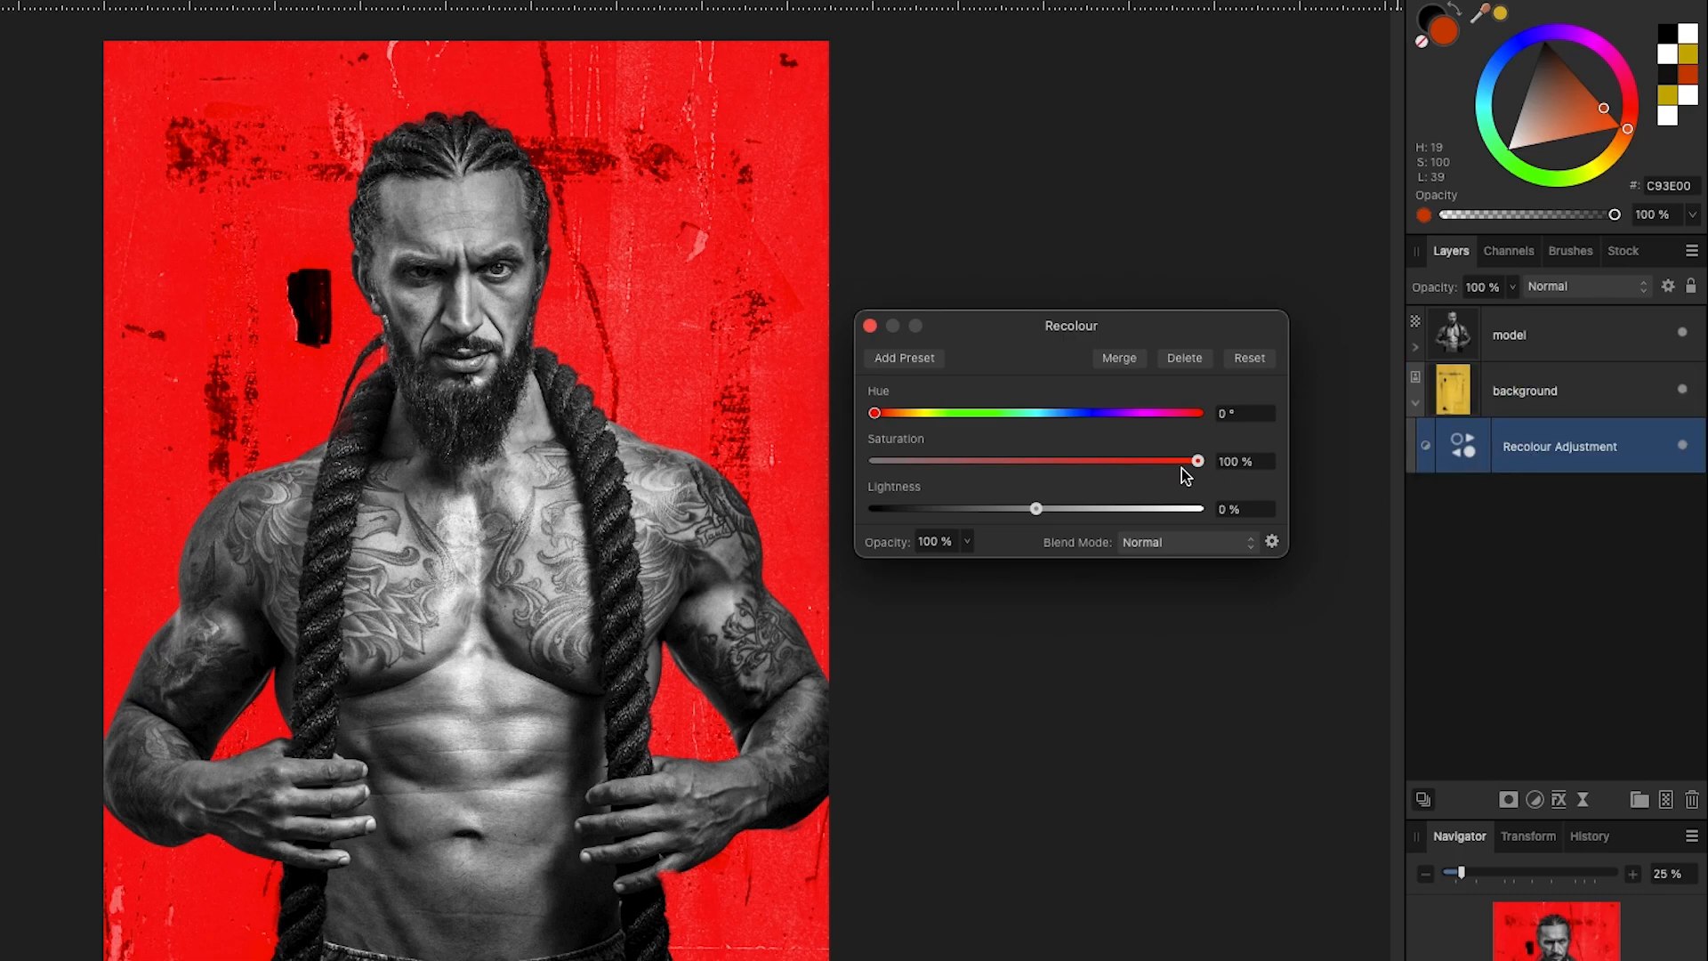
pyautogui.moveTo(875, 414); pyautogui.dragTo(1091, 416)
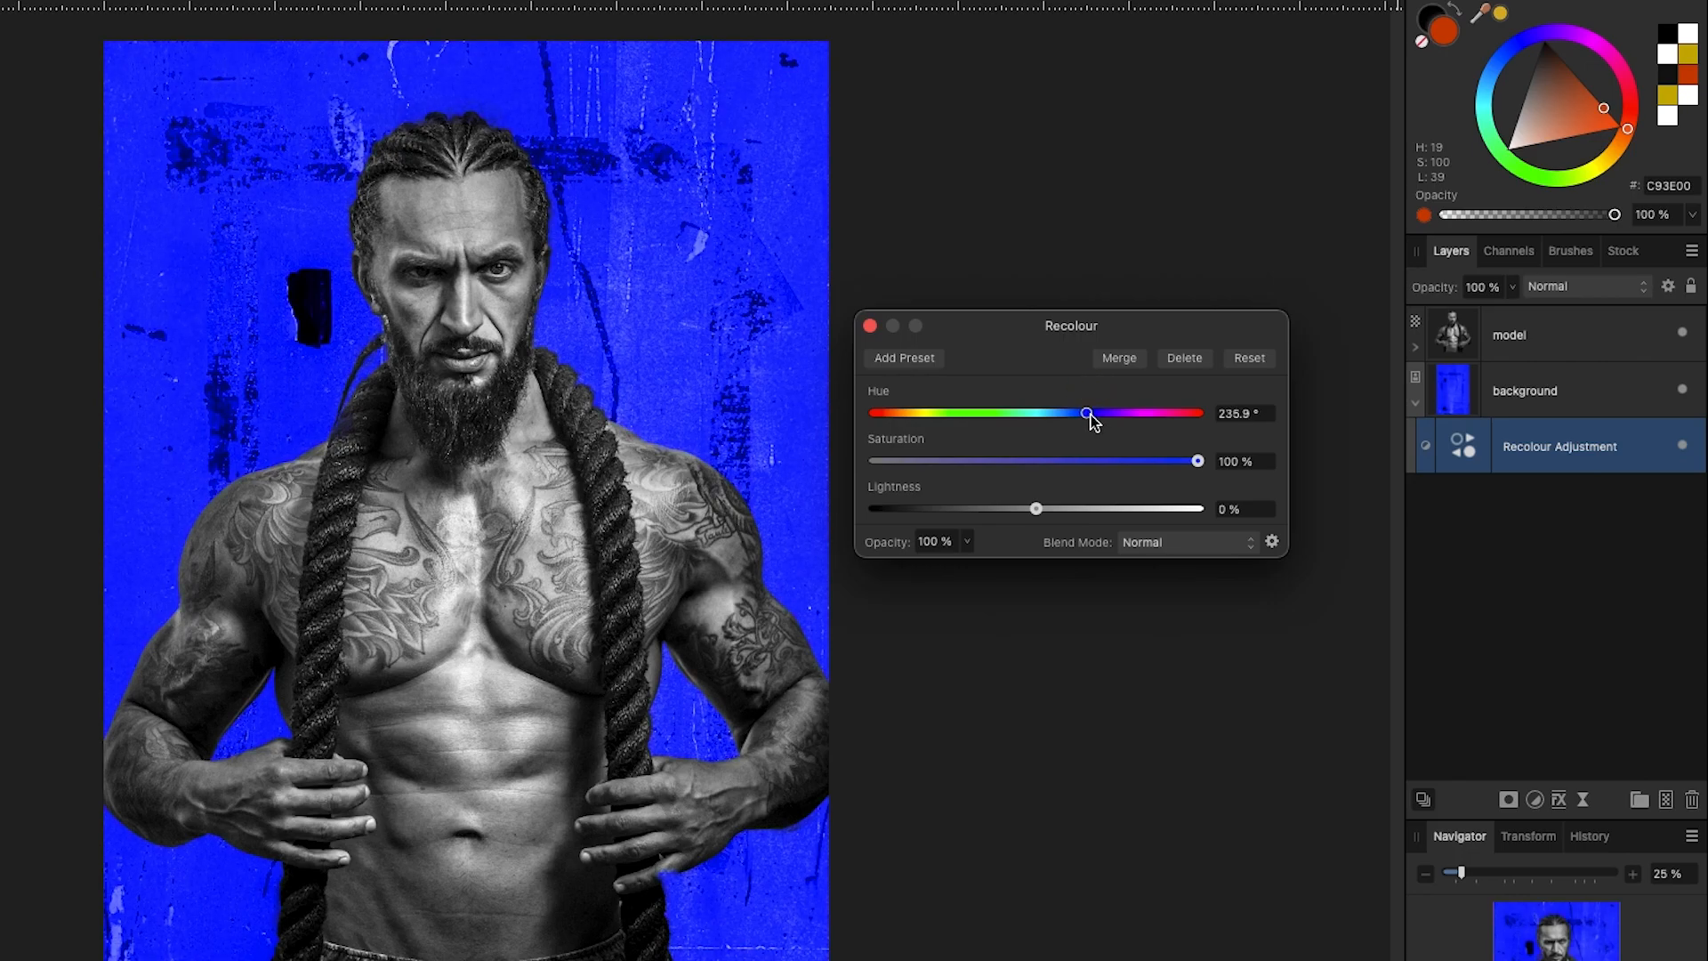
pyautogui.click(871, 326)
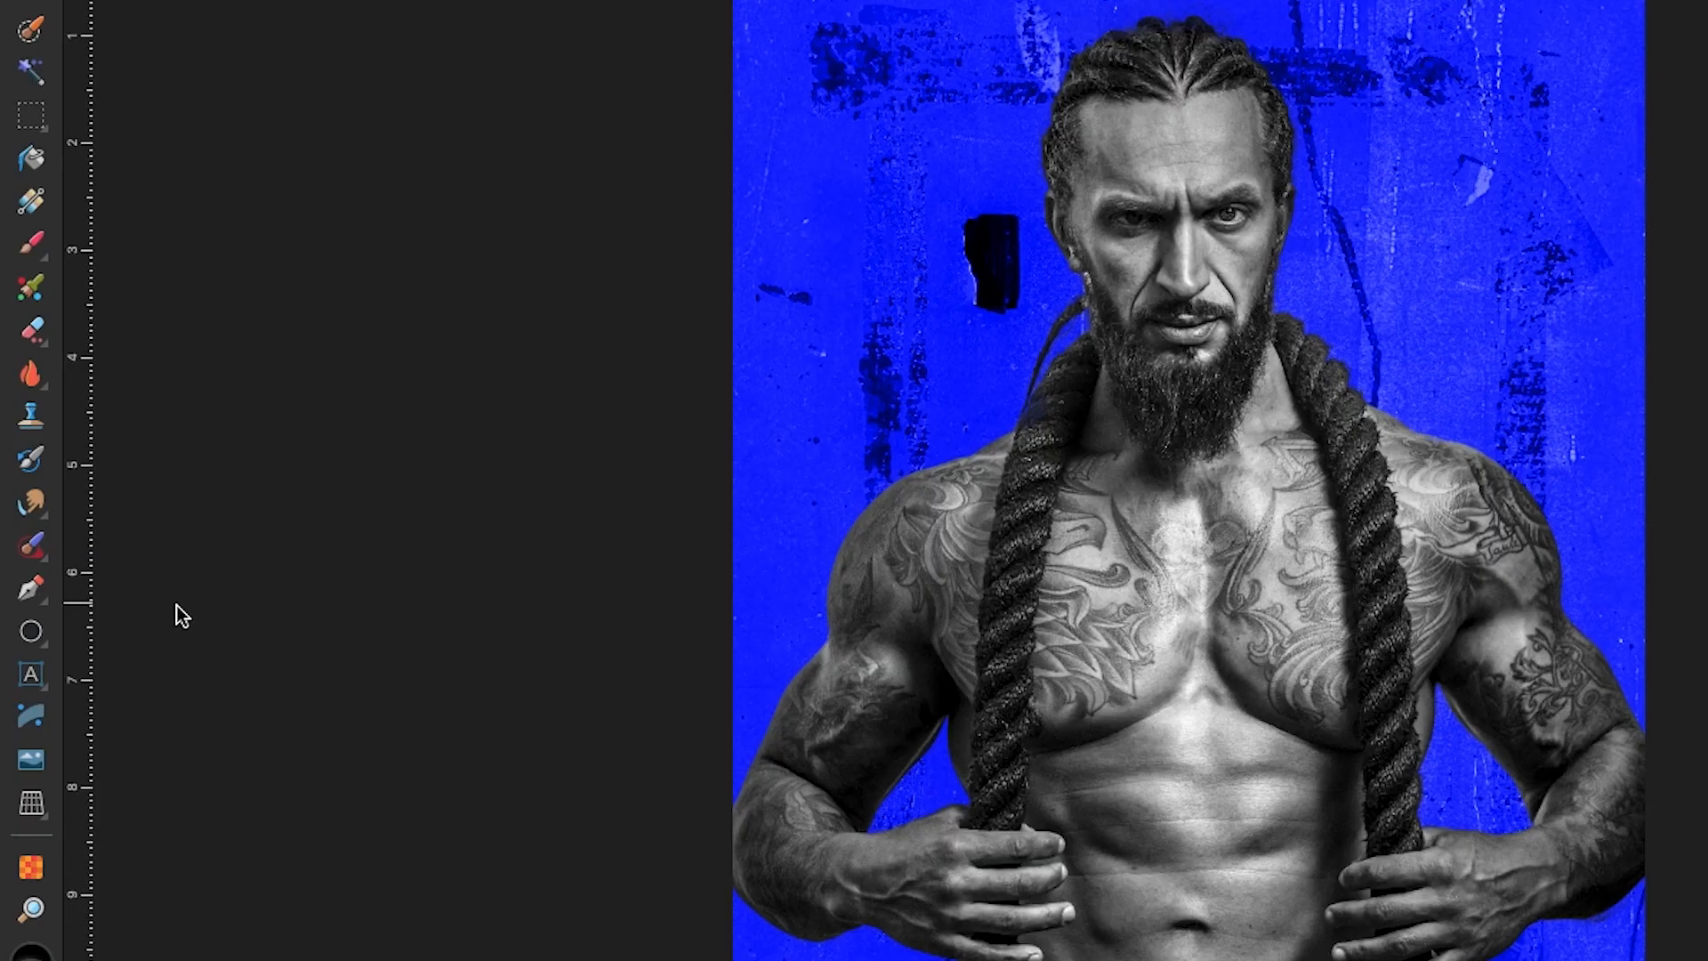
# Step: Add white Impact art text reading "FITNESS" across the upper part of the poster, about 140 pt
pyautogui.click(31, 676)
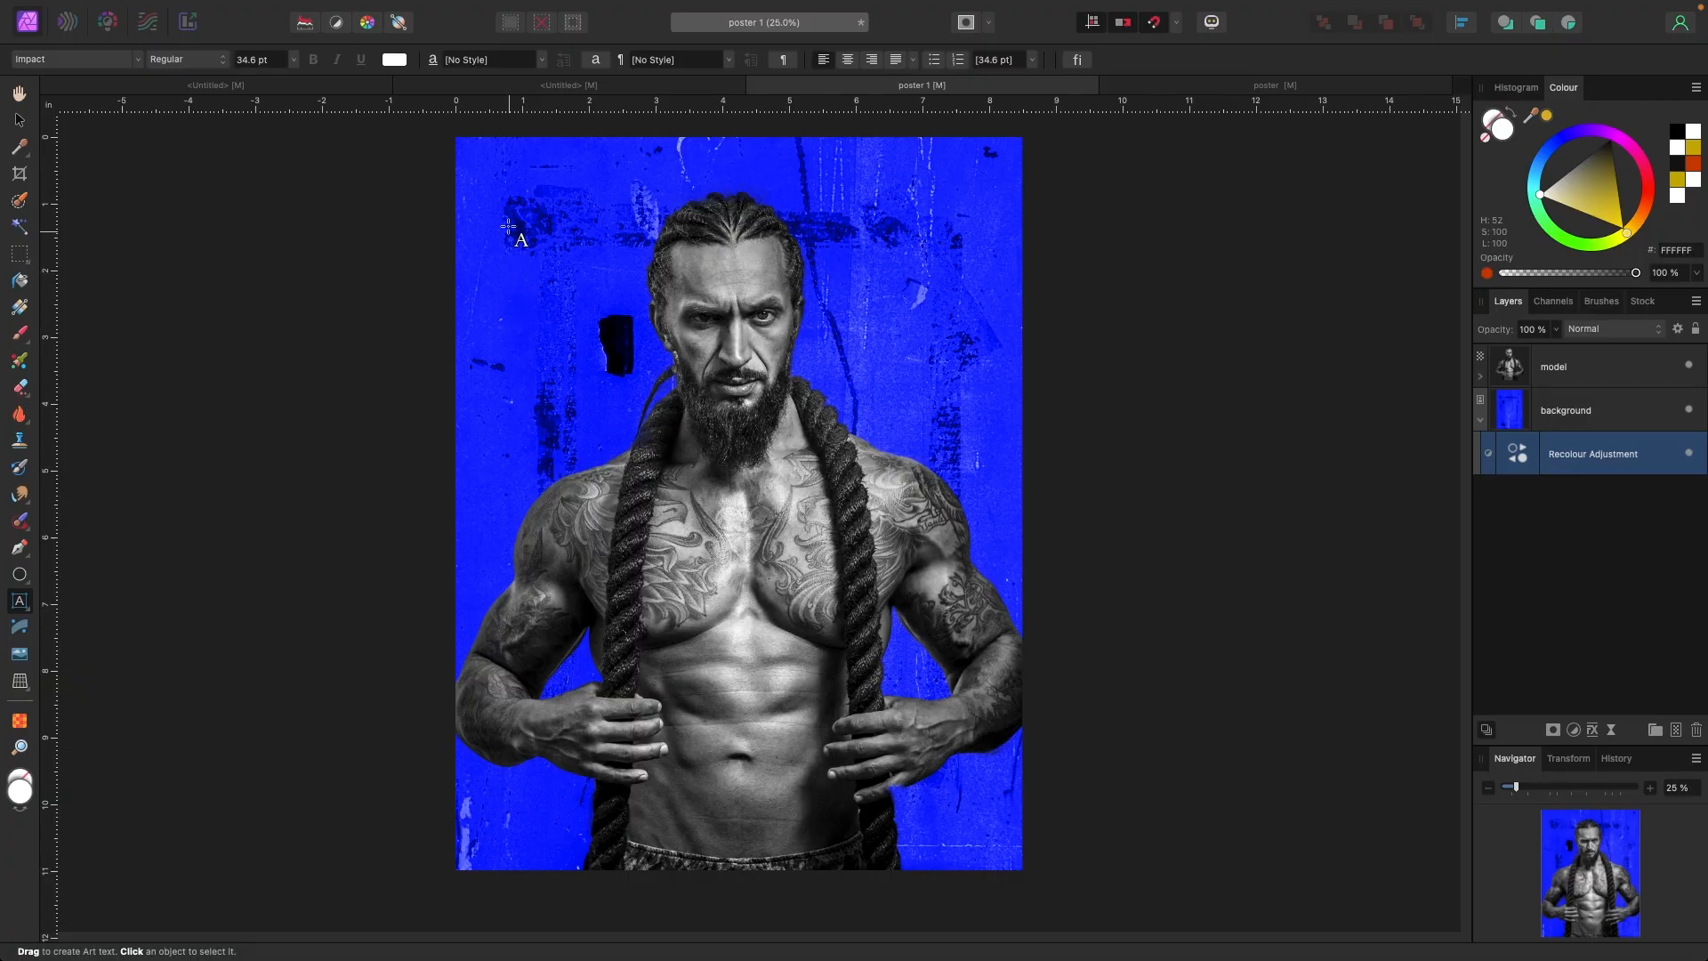
pyautogui.moveTo(506, 193); pyautogui.dragTo(559, 301)
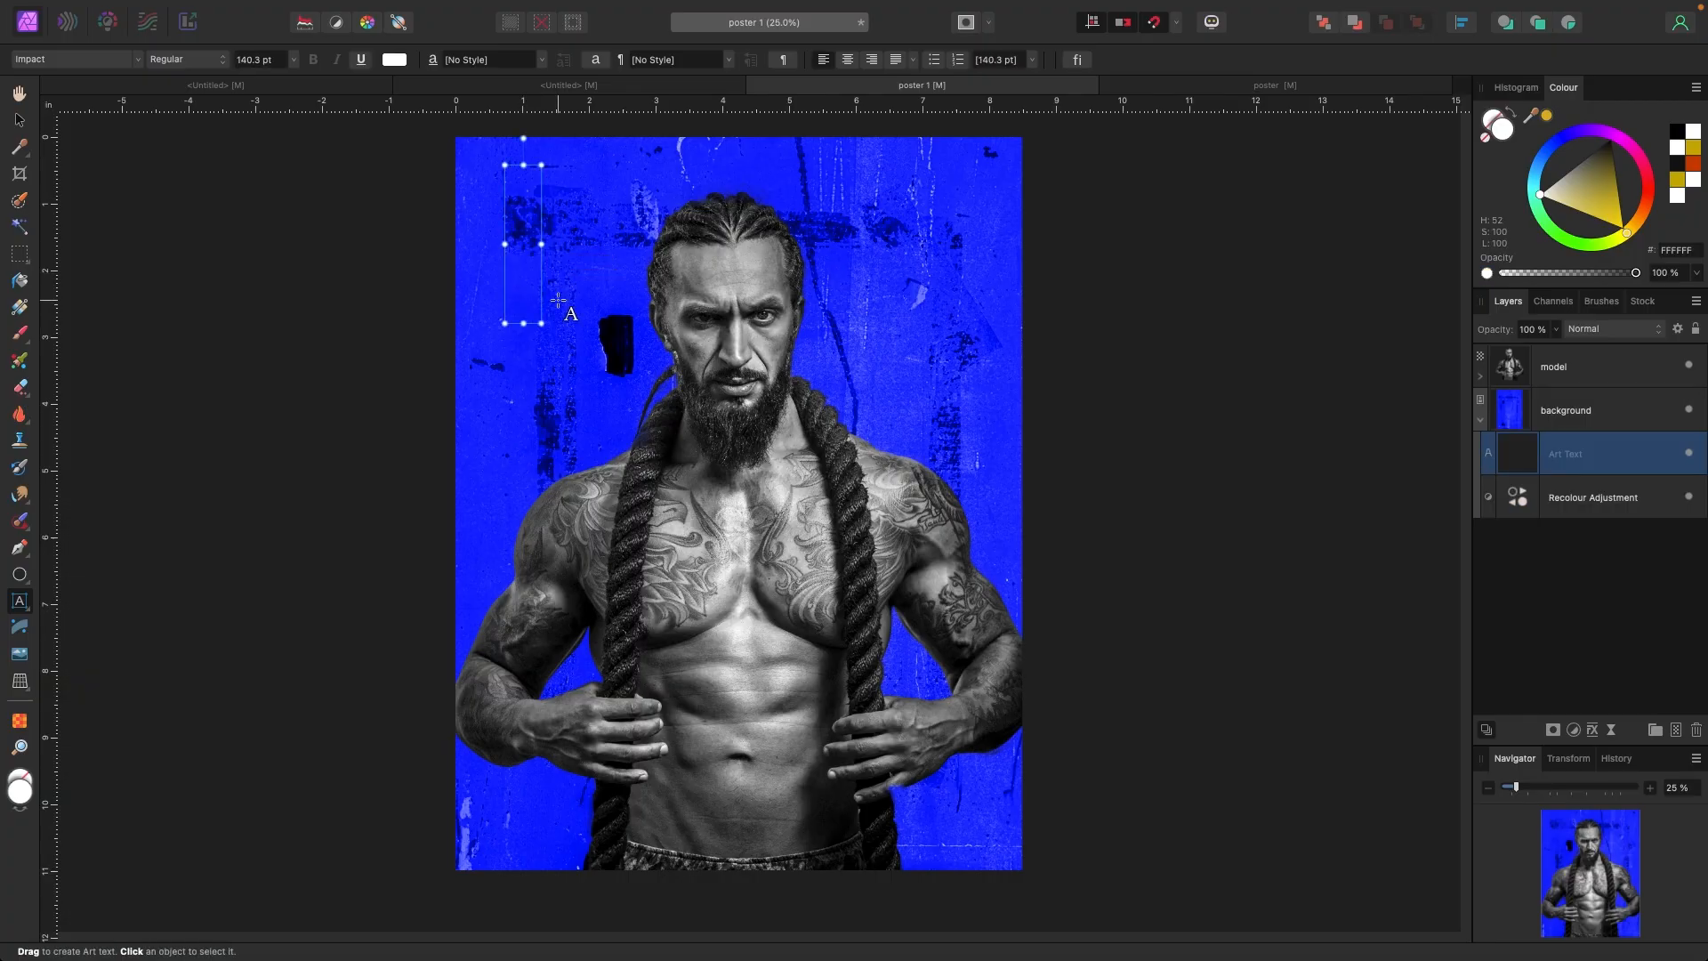
pyautogui.write('FITNESS')
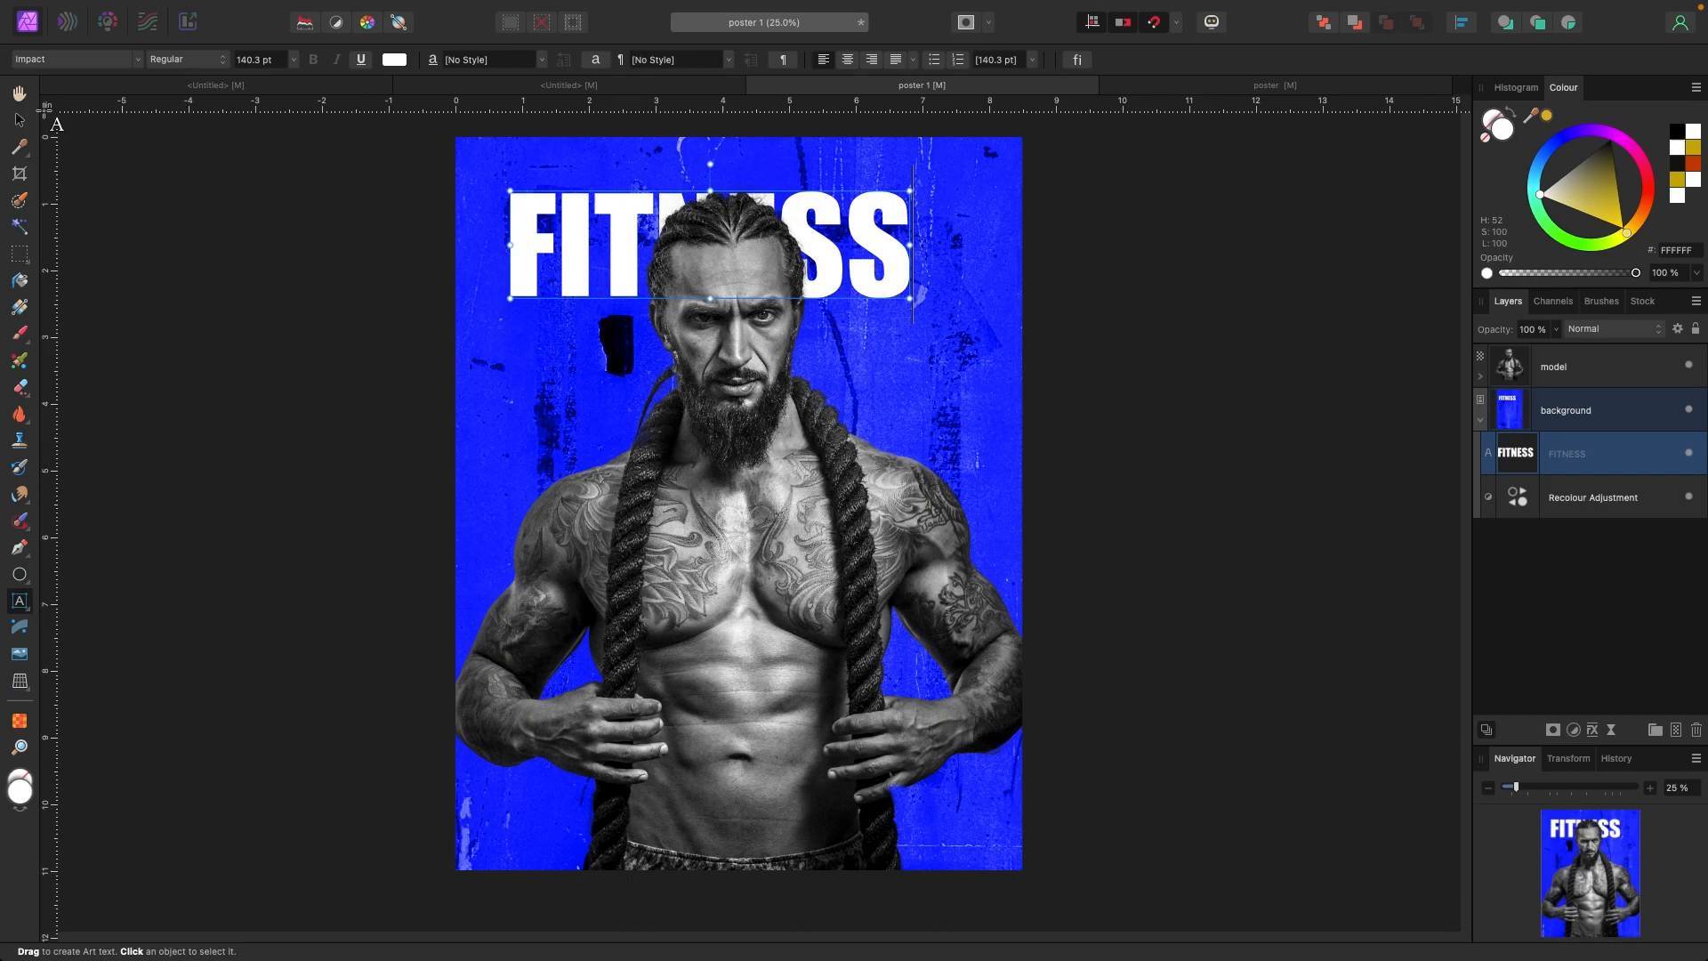
# Step: Enlarge the FITNESS title to nearly the poster's width, centre it near the upper edge, and move its layer above the model
pyautogui.click(19, 119)
pyautogui.moveTo(910, 190); pyautogui.dragTo(1011, 150)
pyautogui.moveTo(1527, 469); pyautogui.dragTo(1527, 354)
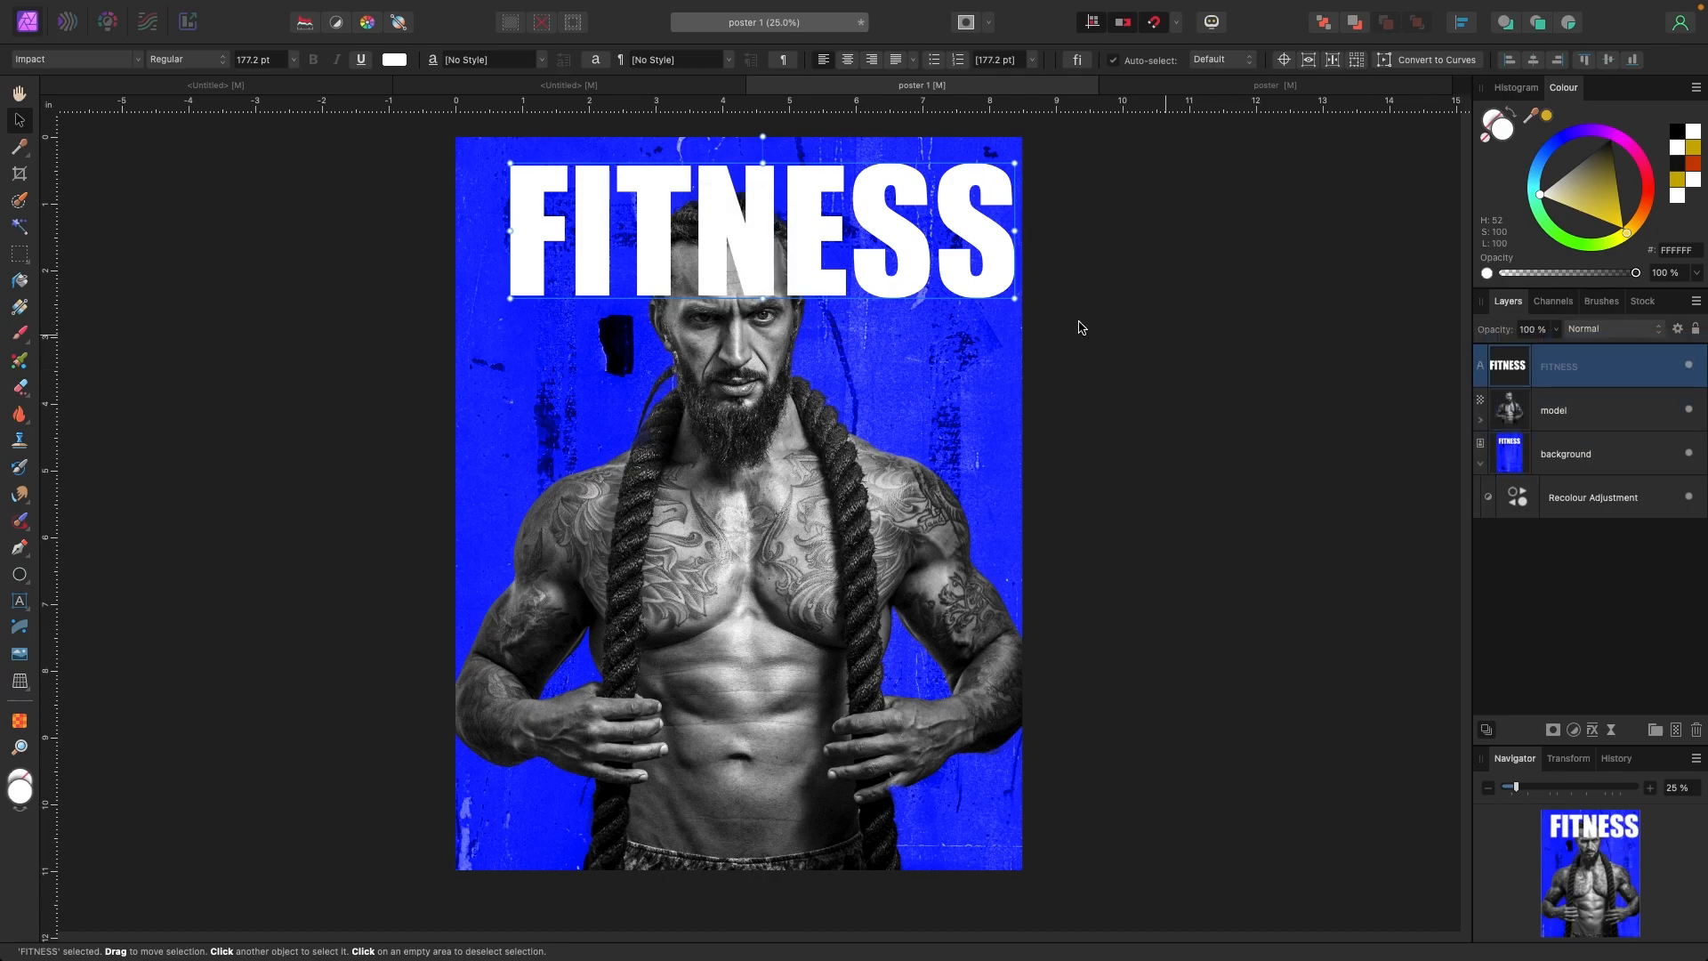
pyautogui.moveTo(815, 240); pyautogui.dragTo(802, 235)
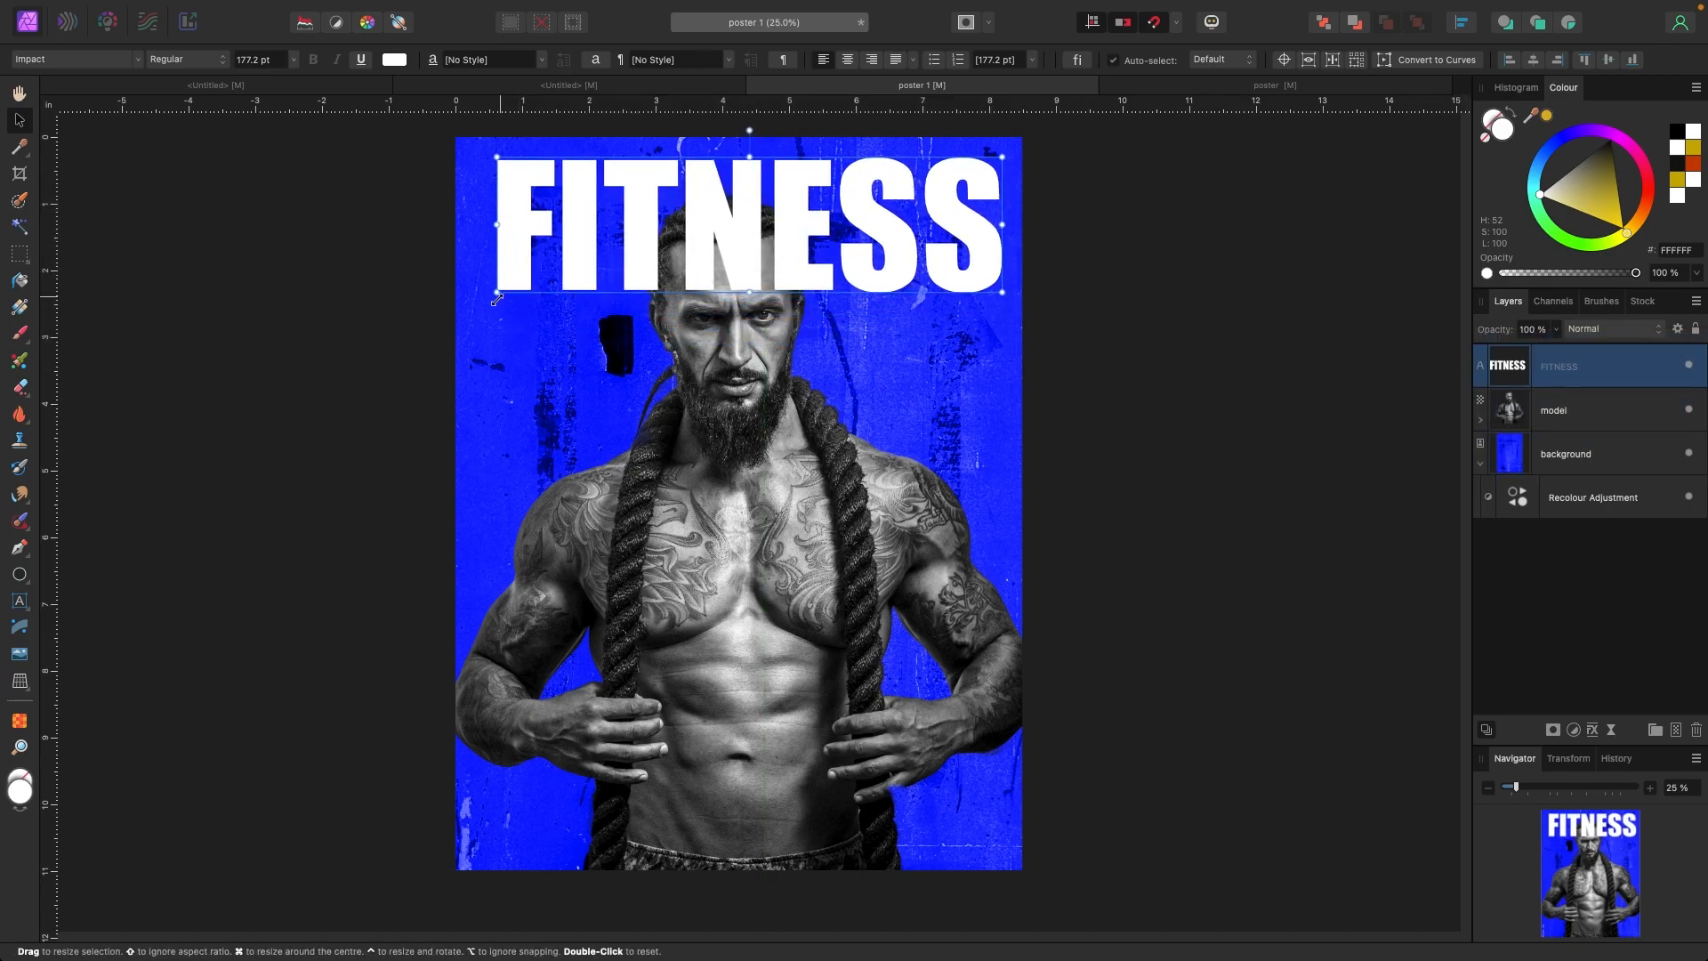
pyautogui.moveTo(497, 300); pyautogui.dragTo(485, 303)
# Step: Move the model lower on the poster and bring it in front of the FITNESS title so the head overlaps the letters
pyautogui.click(703, 268)
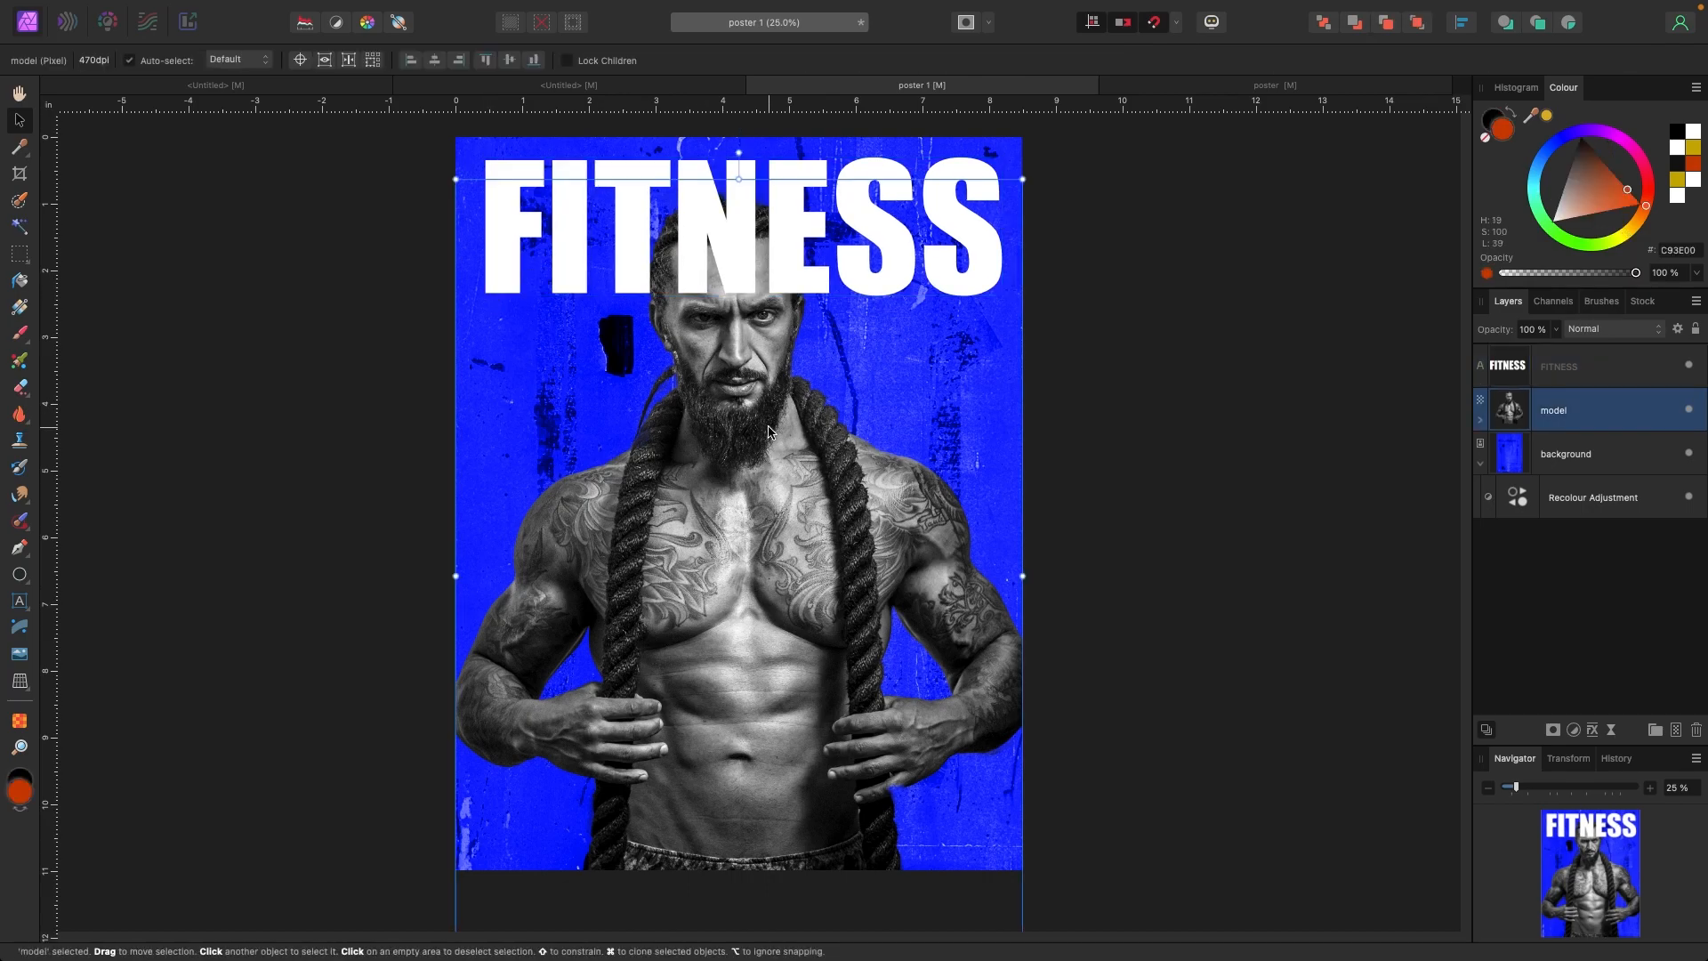
pyautogui.moveTo(778, 428); pyautogui.dragTo(795, 488)
pyautogui.moveTo(1557, 366); pyautogui.dragTo(1548, 426)
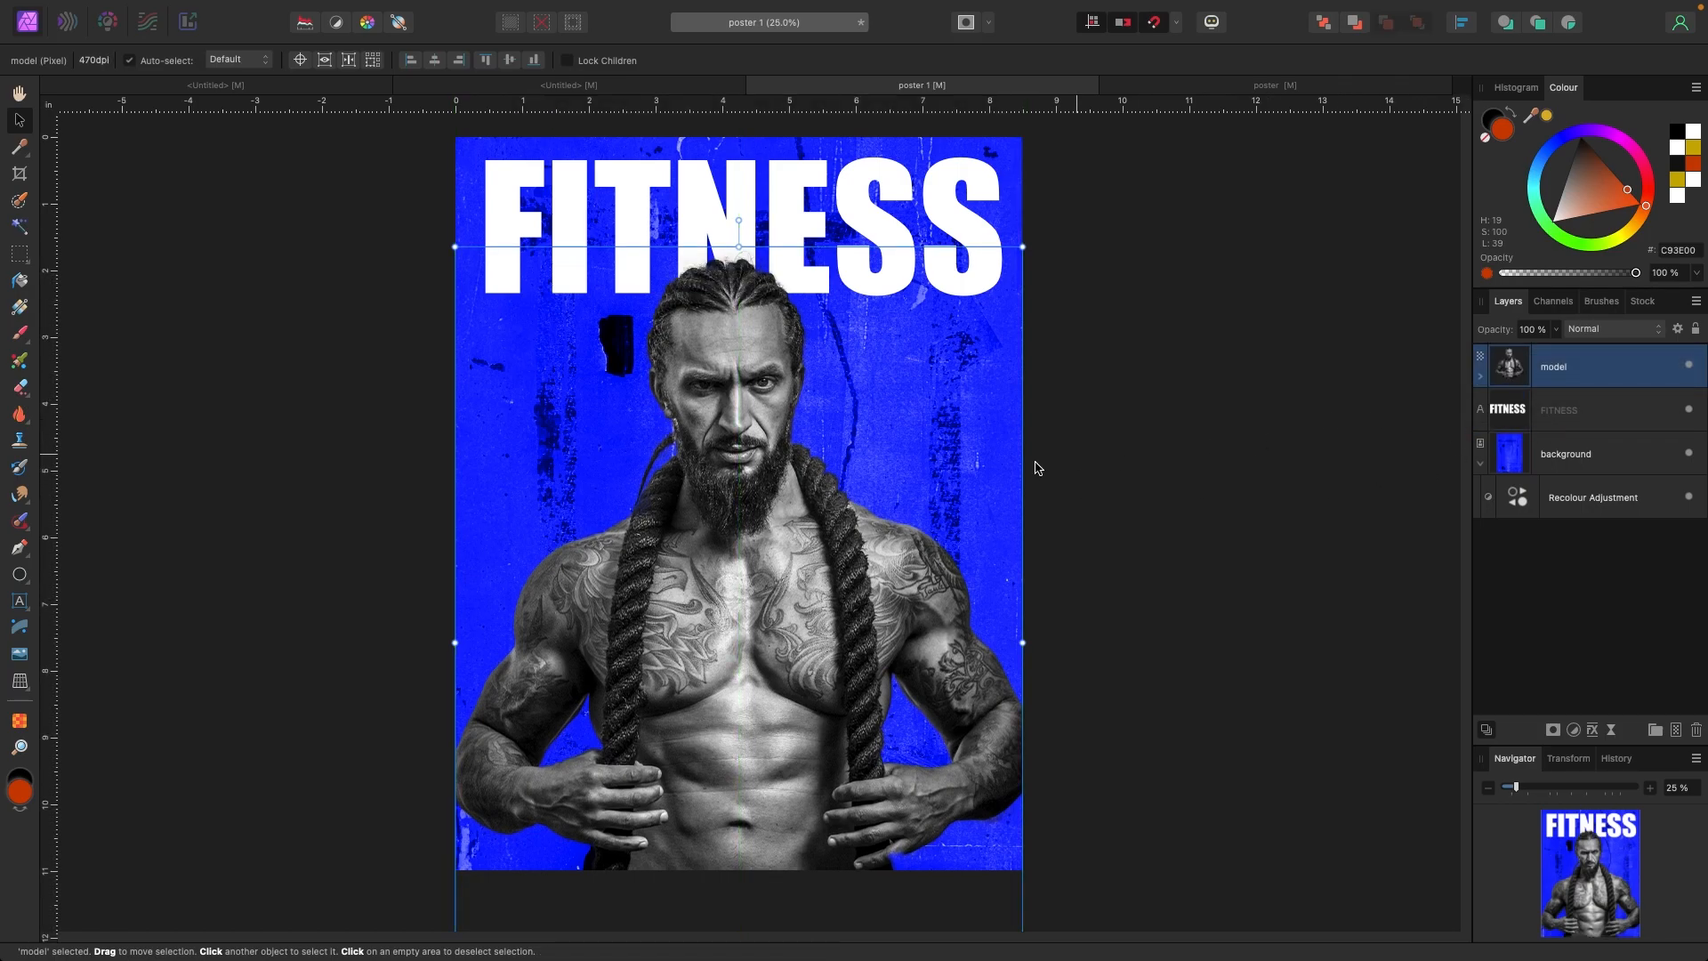
pyautogui.moveTo(778, 585); pyautogui.dragTo(779, 569)
pyautogui.click(1175, 409)
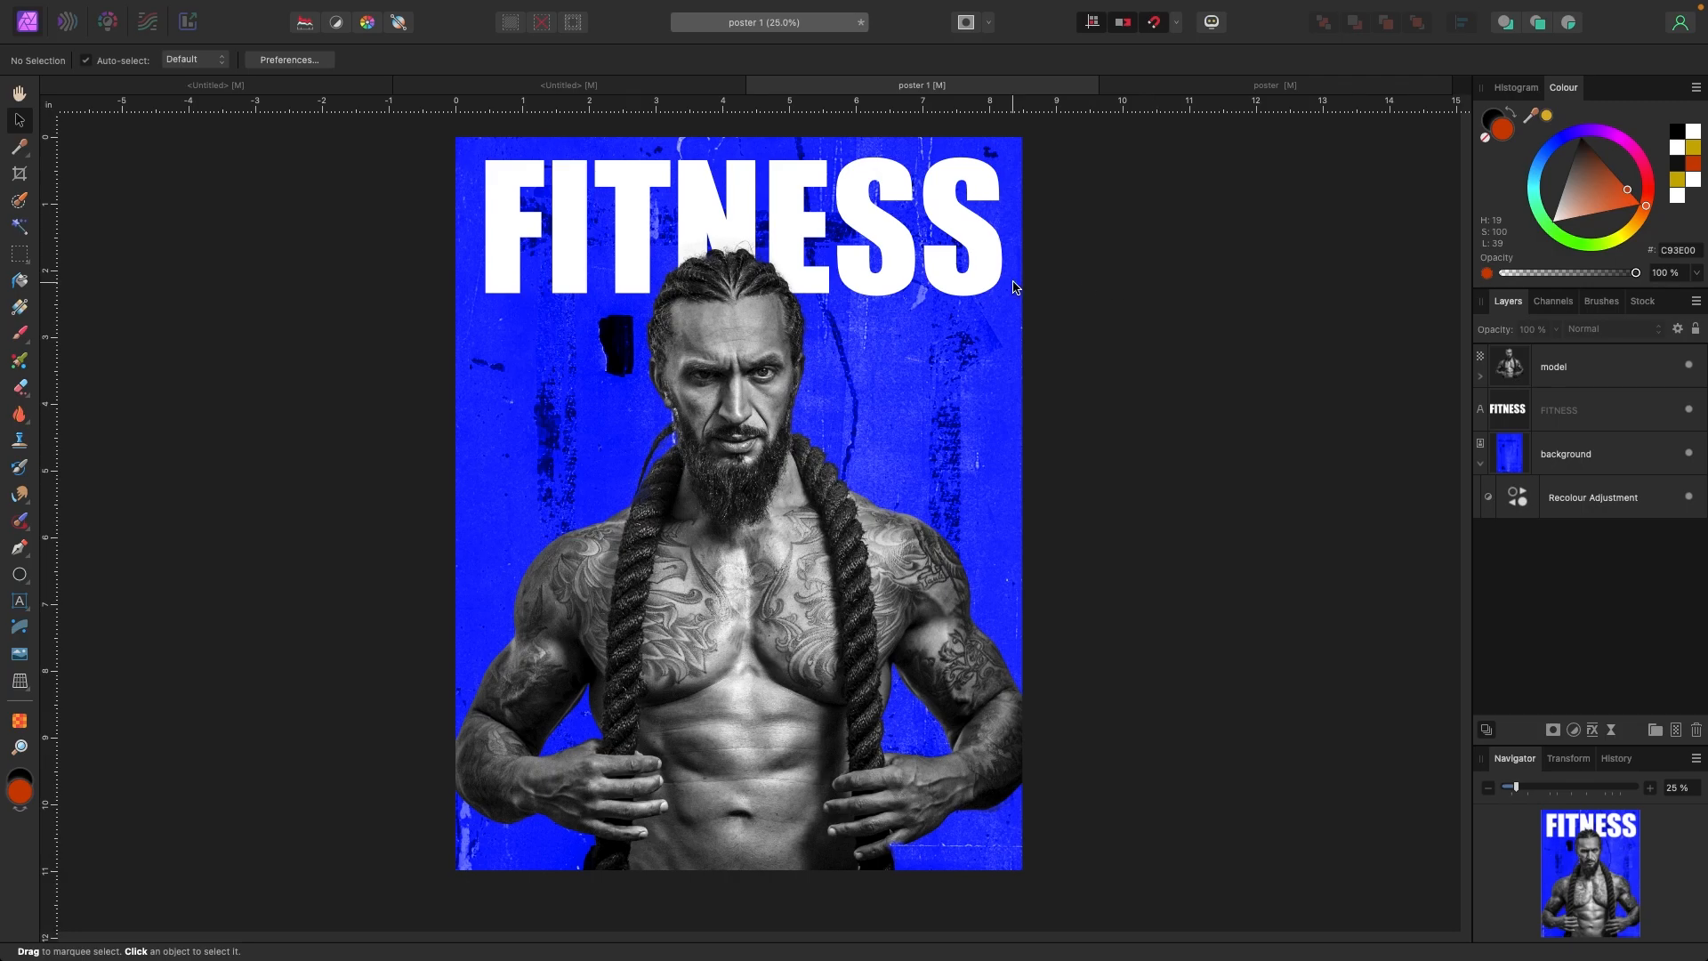
# Step: Duplicate the recoloured background layer and clip the copy inside the FITNESS text layer
pyautogui.click(1481, 463)
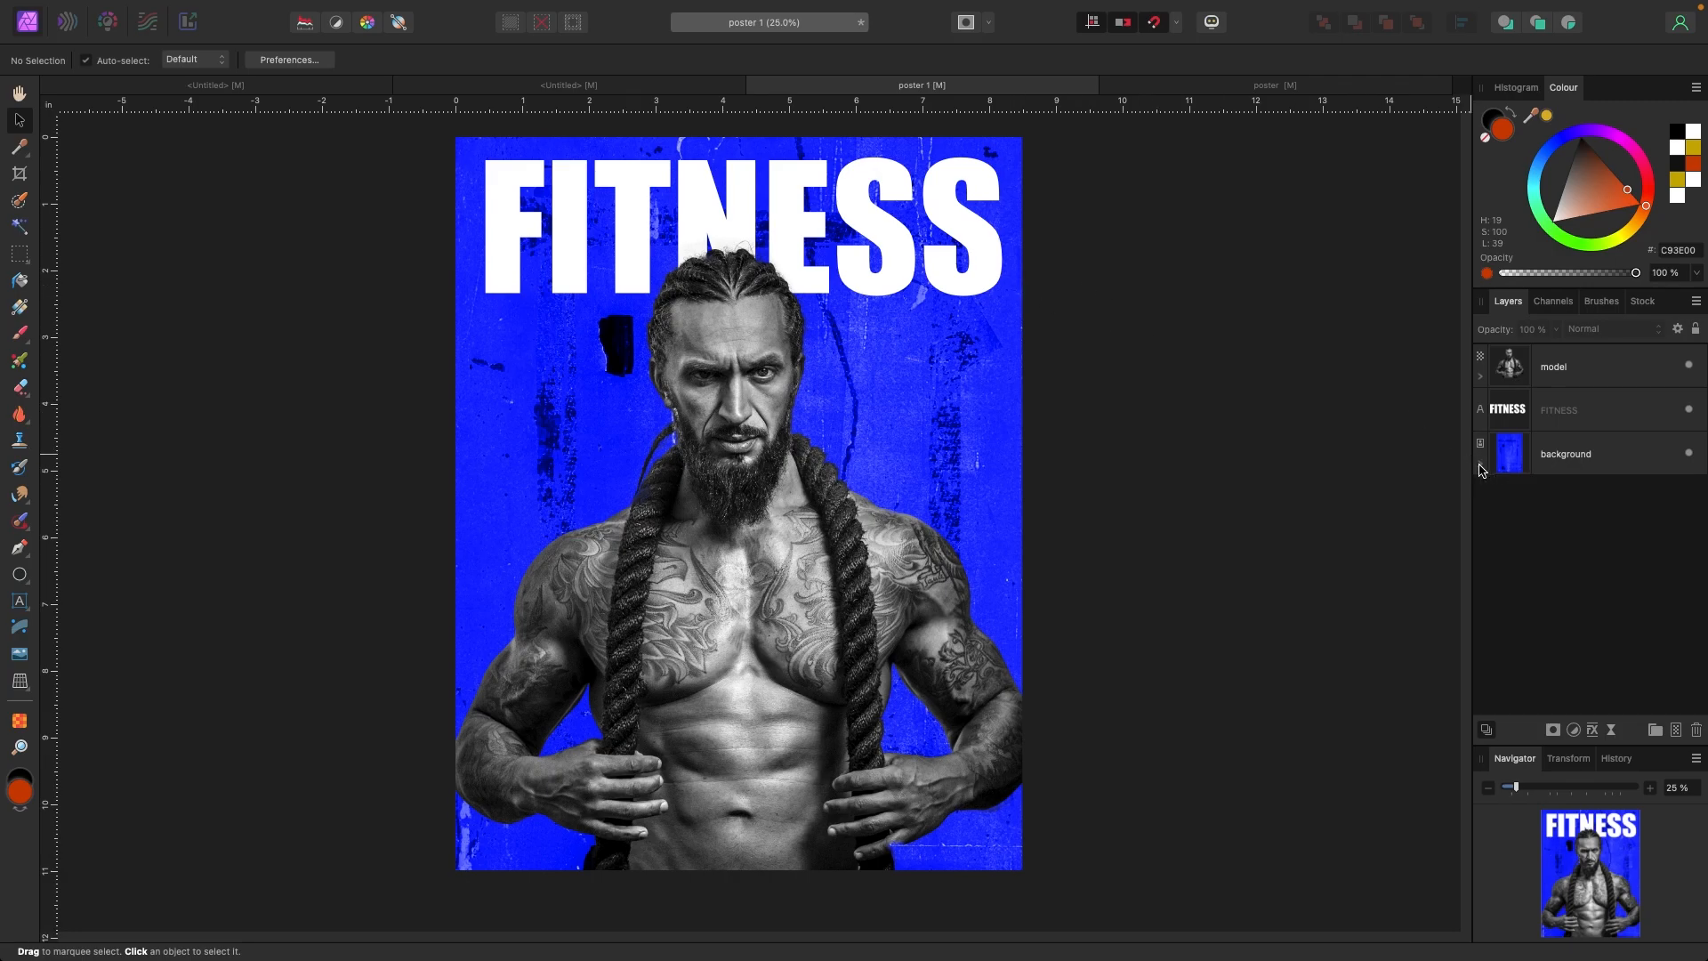
pyautogui.click(1570, 464)
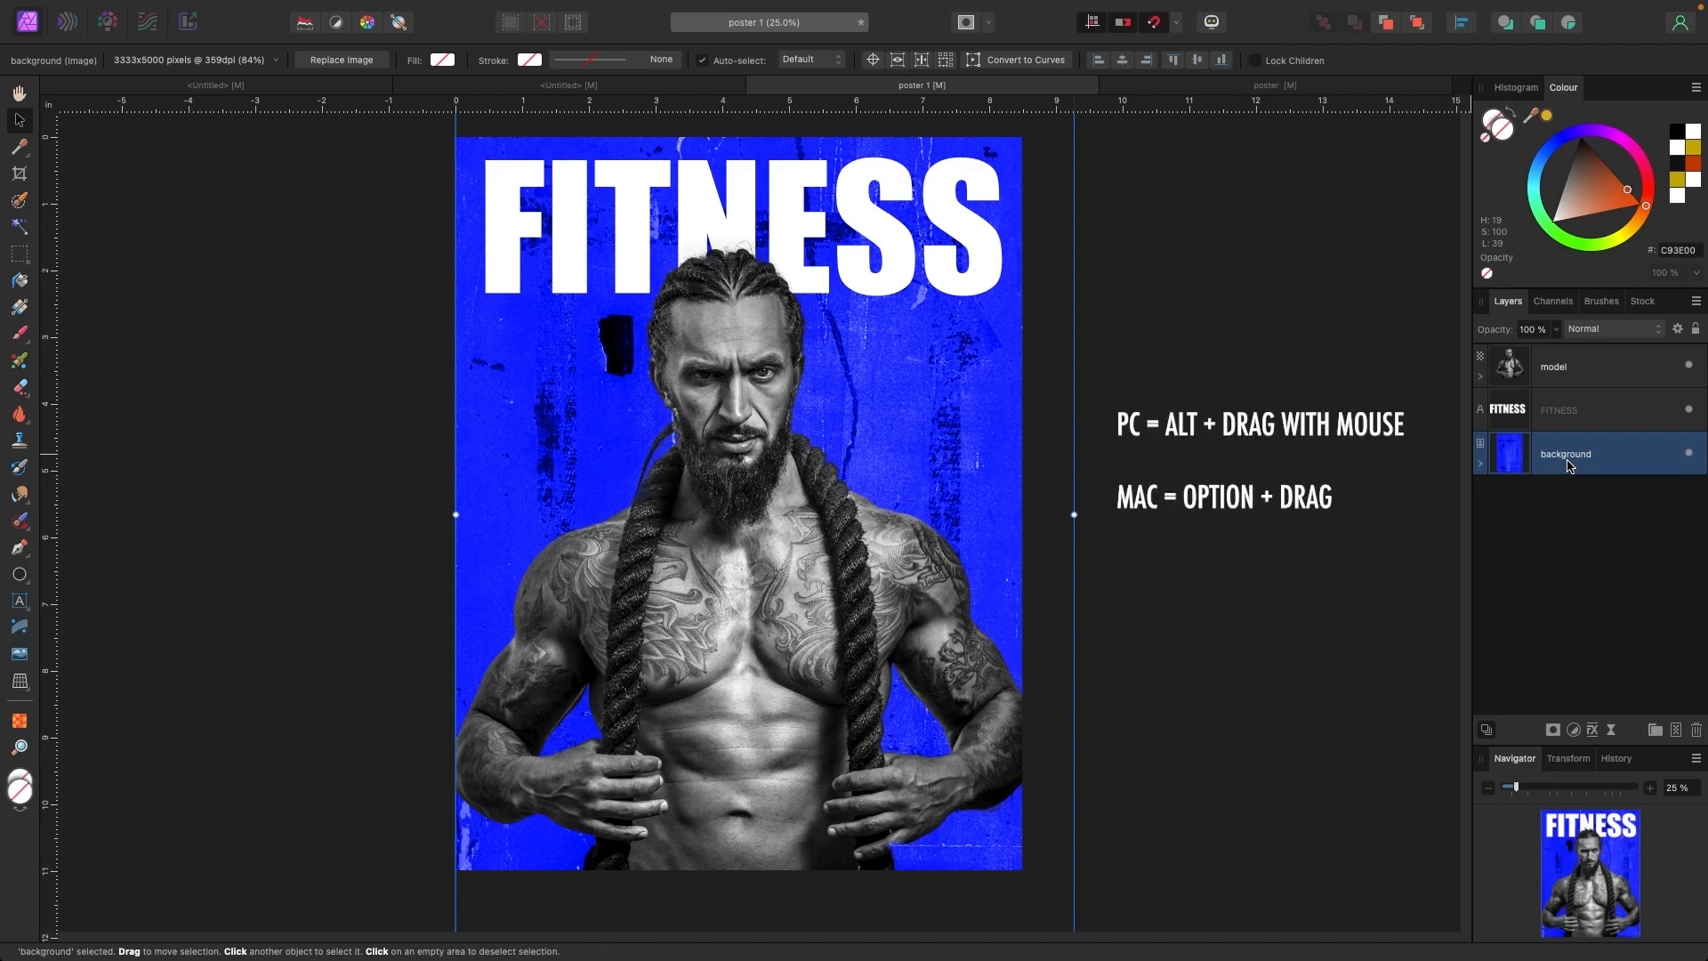
pyautogui.moveTo(1572, 463); pyautogui.dragTo(1576, 508)
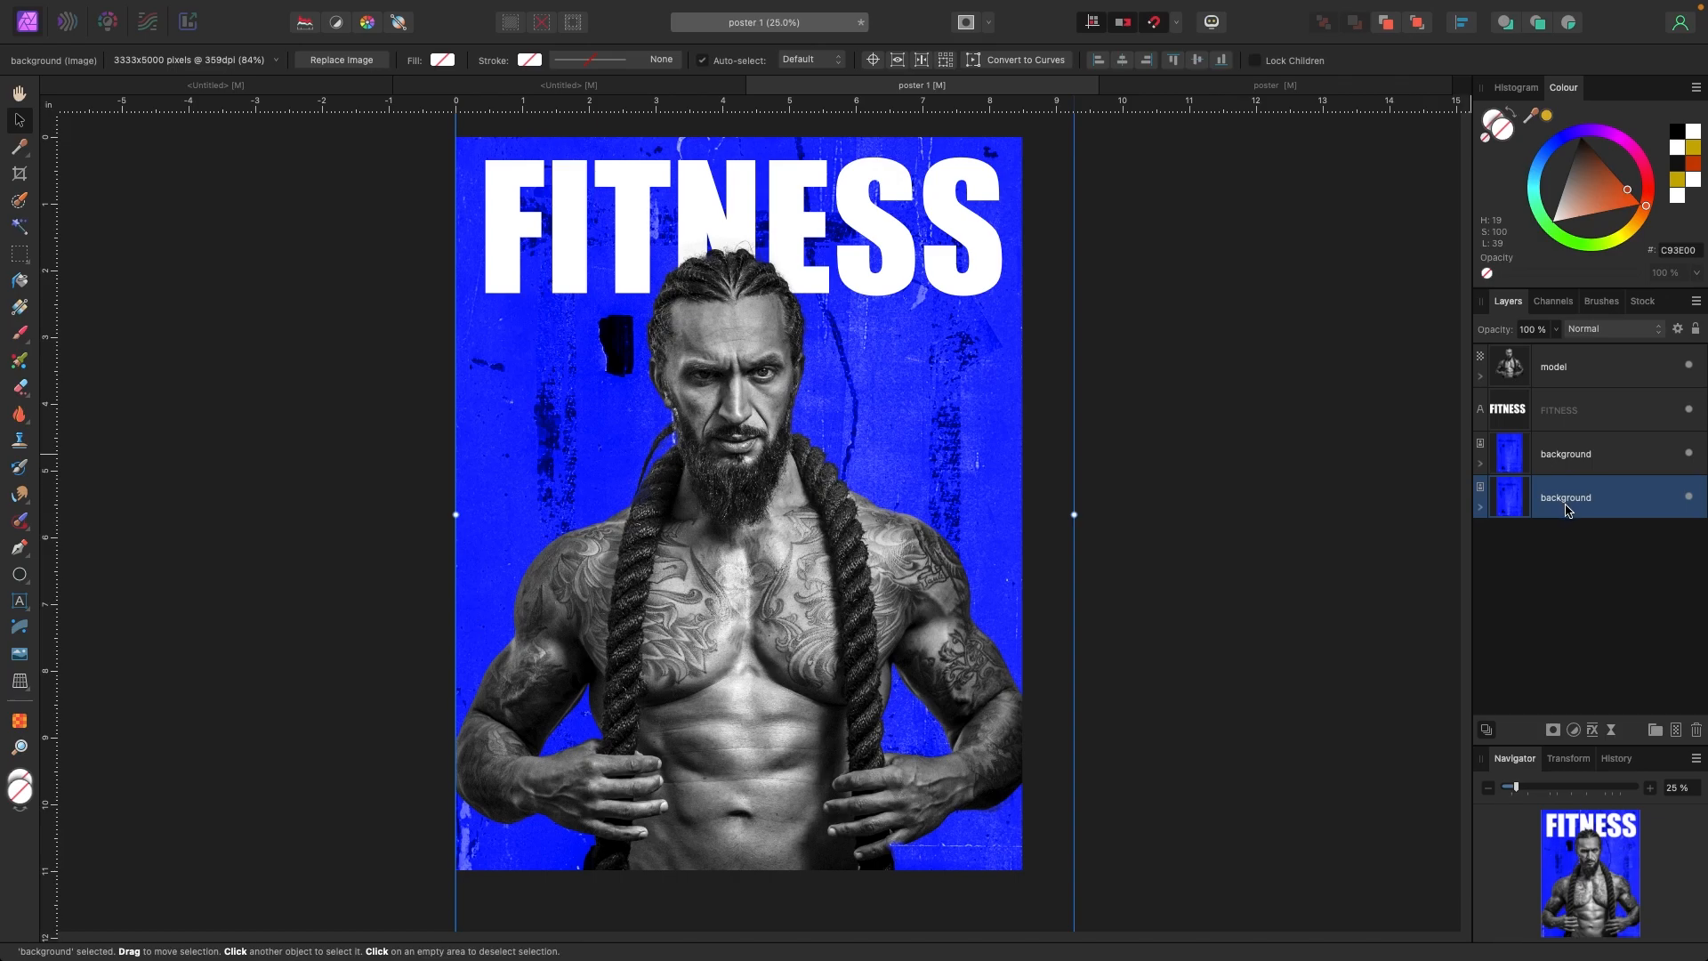
pyautogui.moveTo(1567, 509); pyautogui.dragTo(1566, 417)
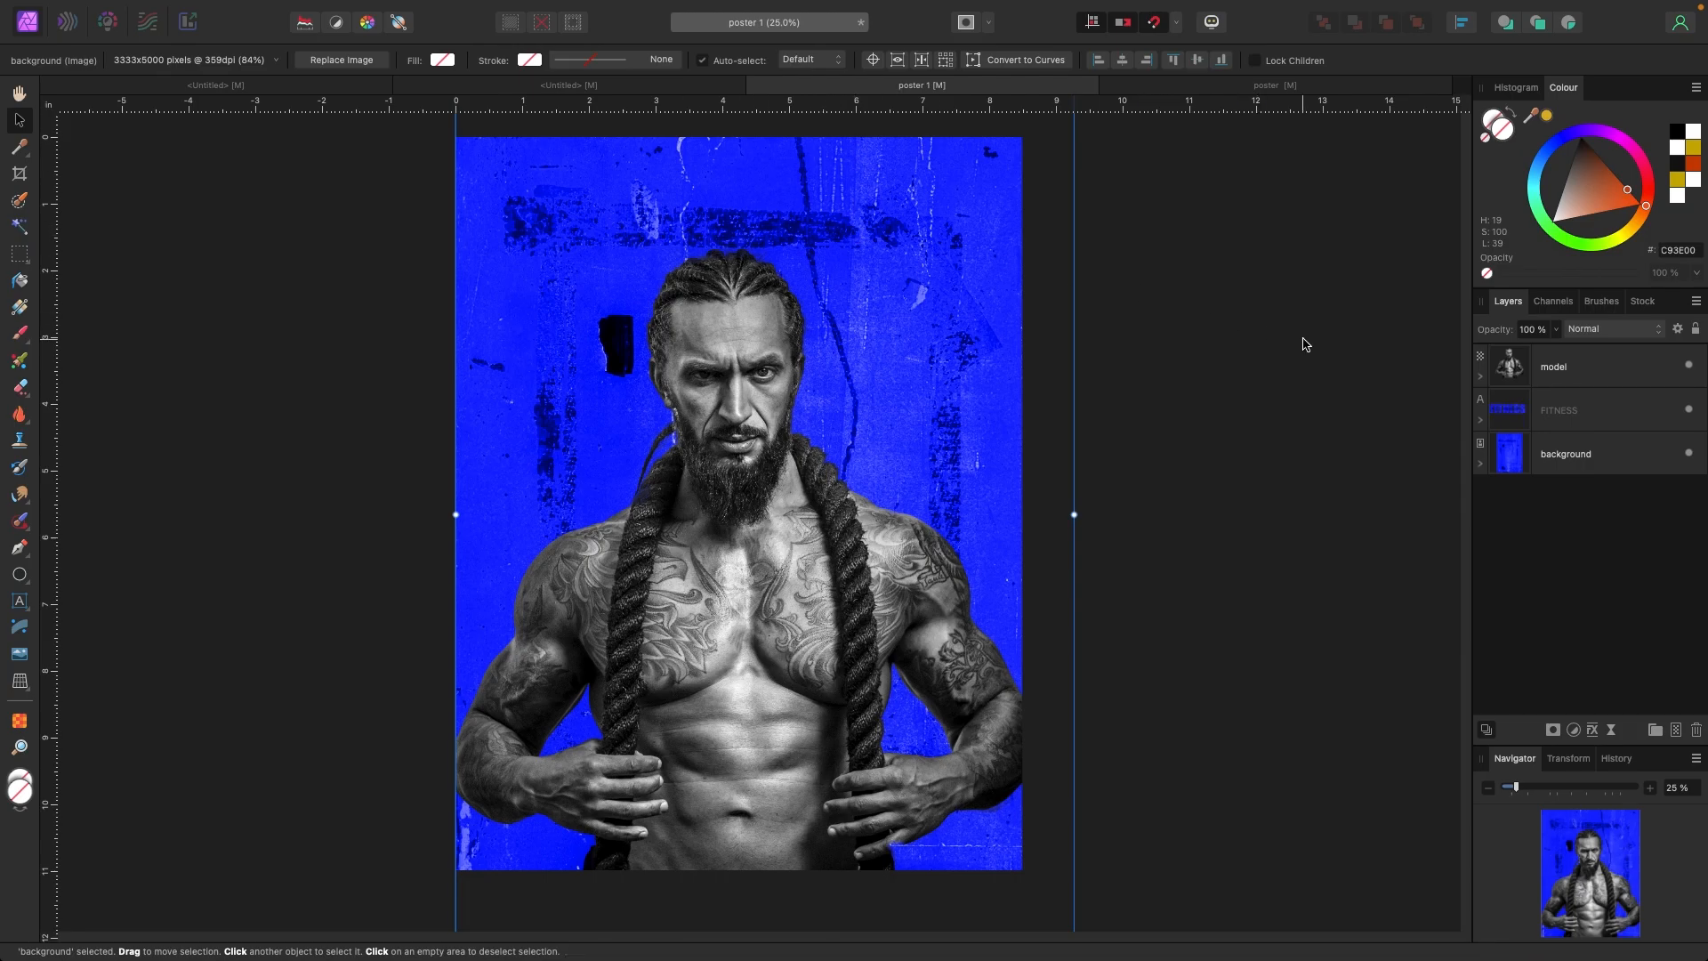
# Step: Set the hue to 52.9° in the Recolour adjustment of the background copy clipped inside the FITNESS title
pyautogui.click(1481, 420)
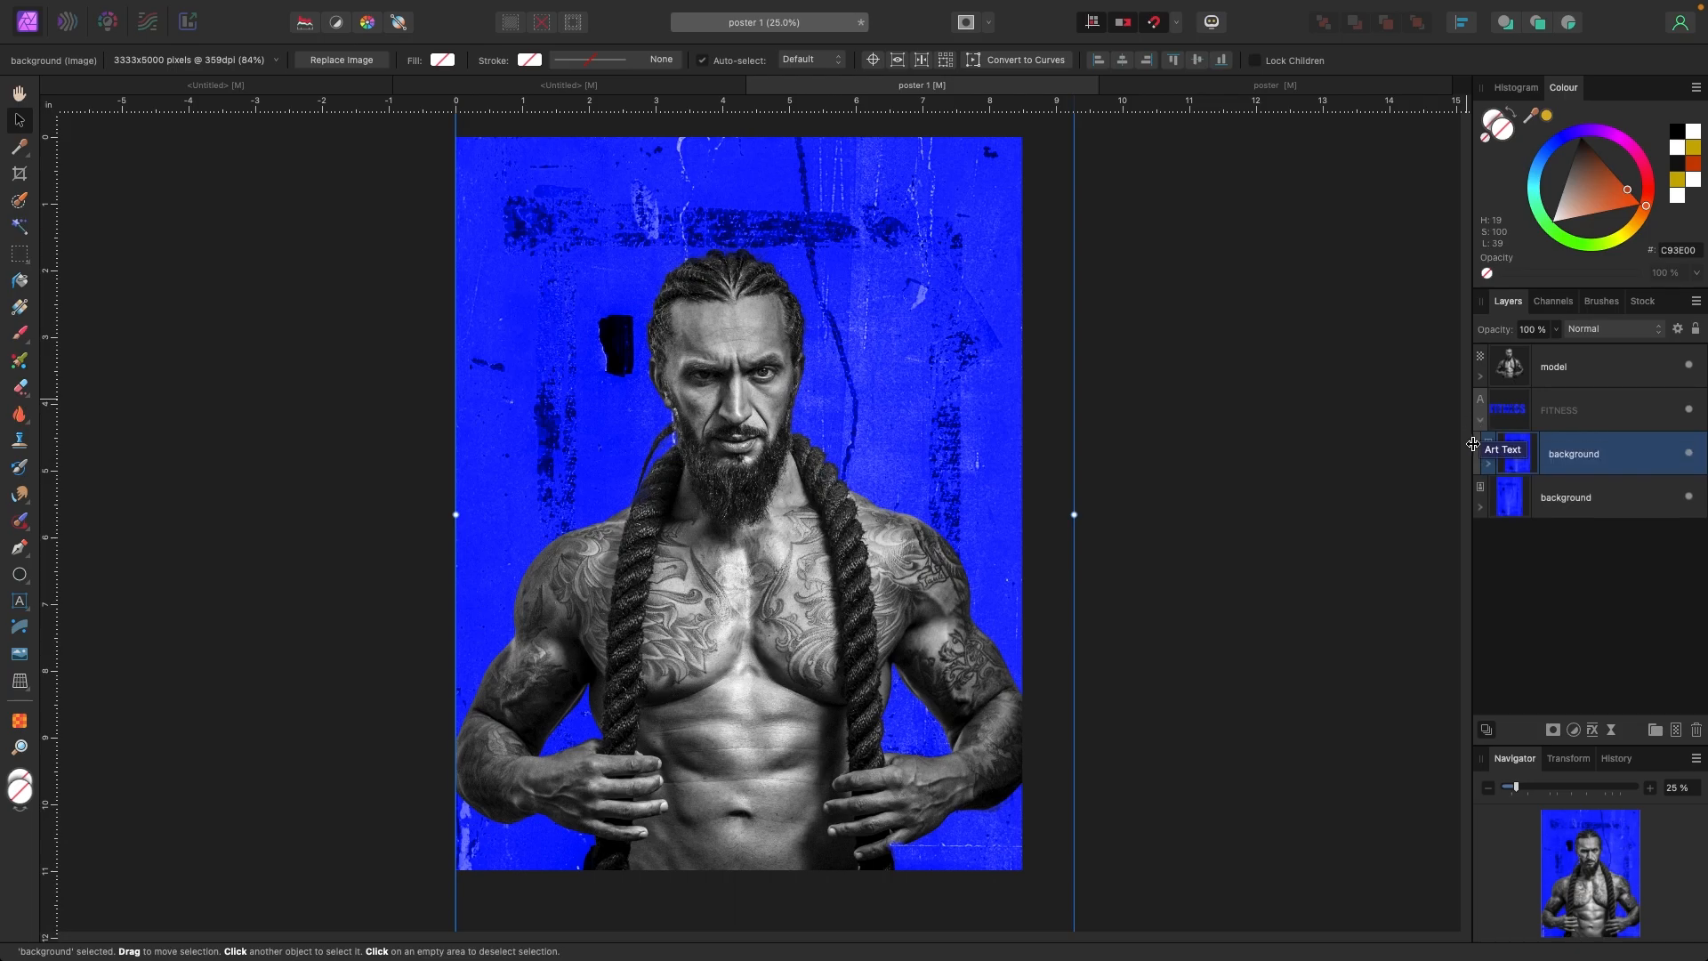
pyautogui.click(1488, 463)
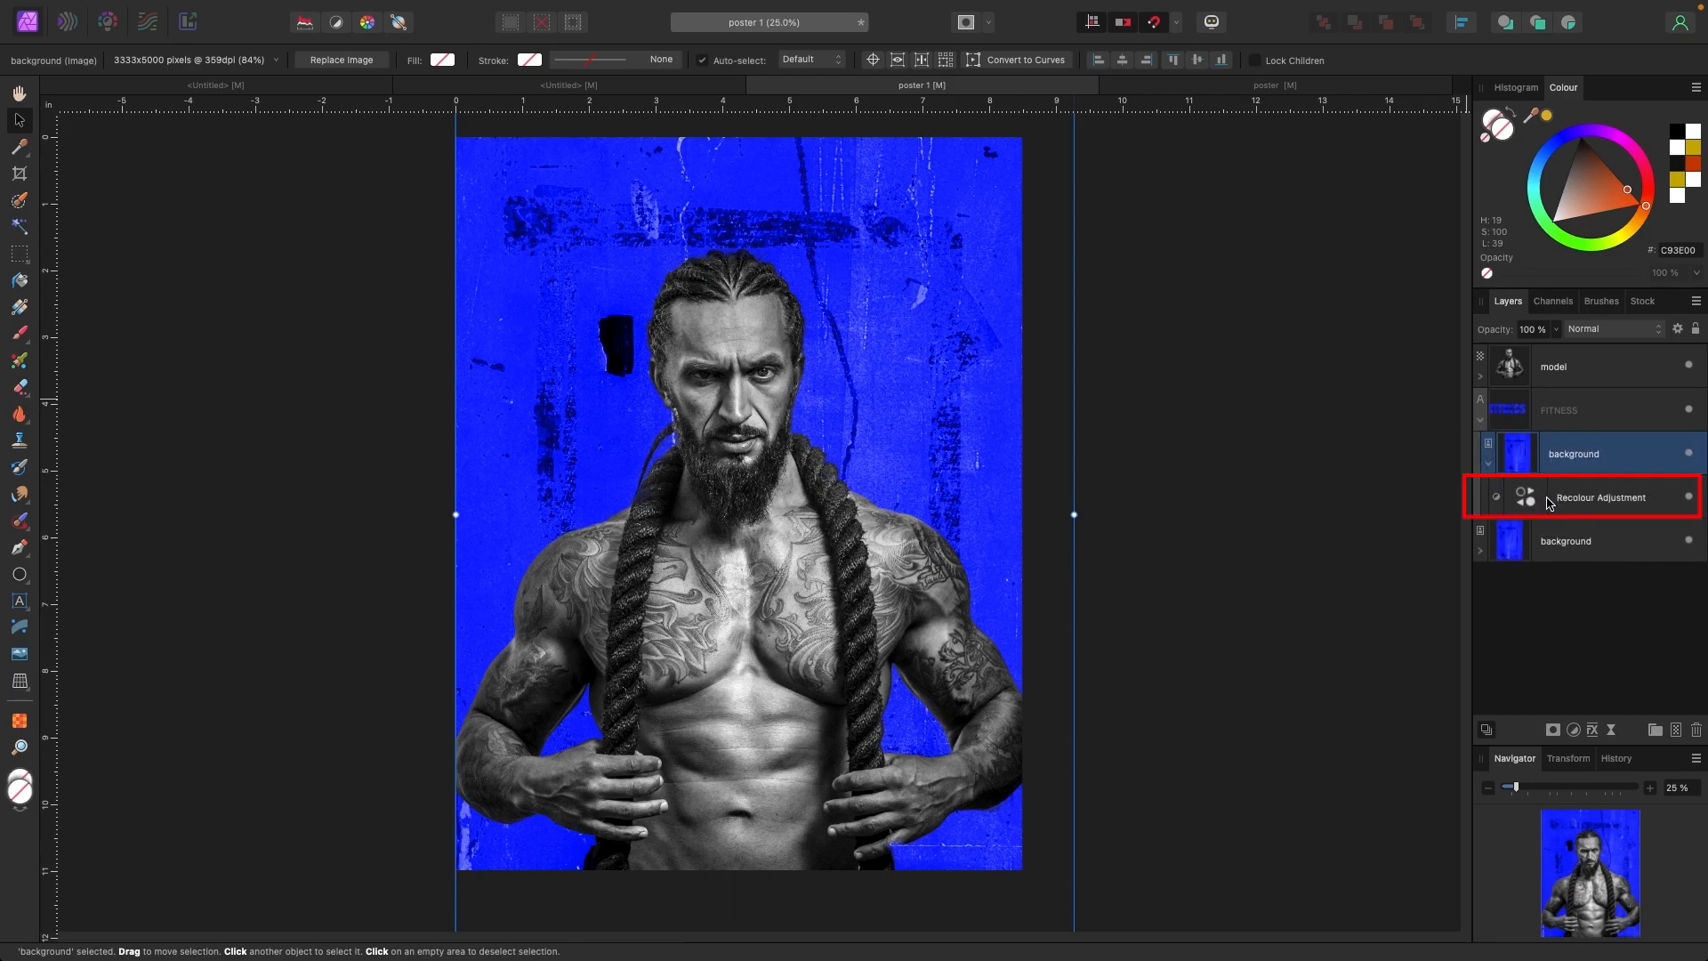
pyautogui.doubleClick(1530, 506)
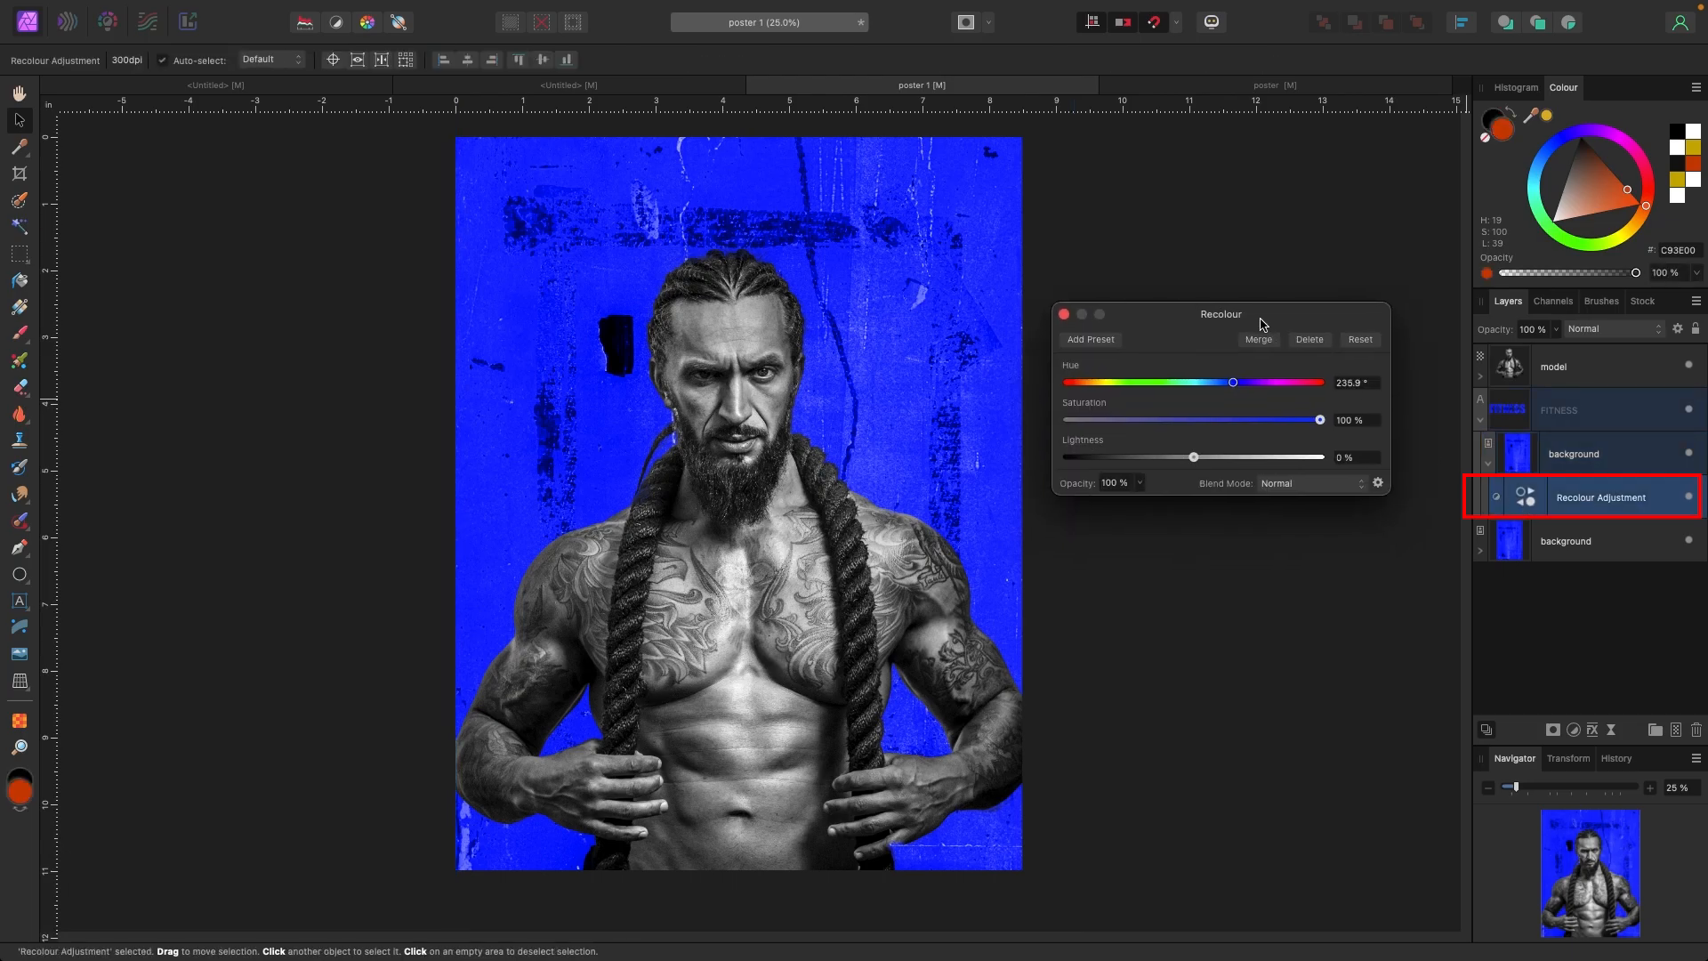
pyautogui.moveTo(1228, 386)
pyautogui.mouseDown()
pyautogui.moveTo(1086, 401)
pyautogui.moveTo(1105, 398)
pyautogui.mouseUp()
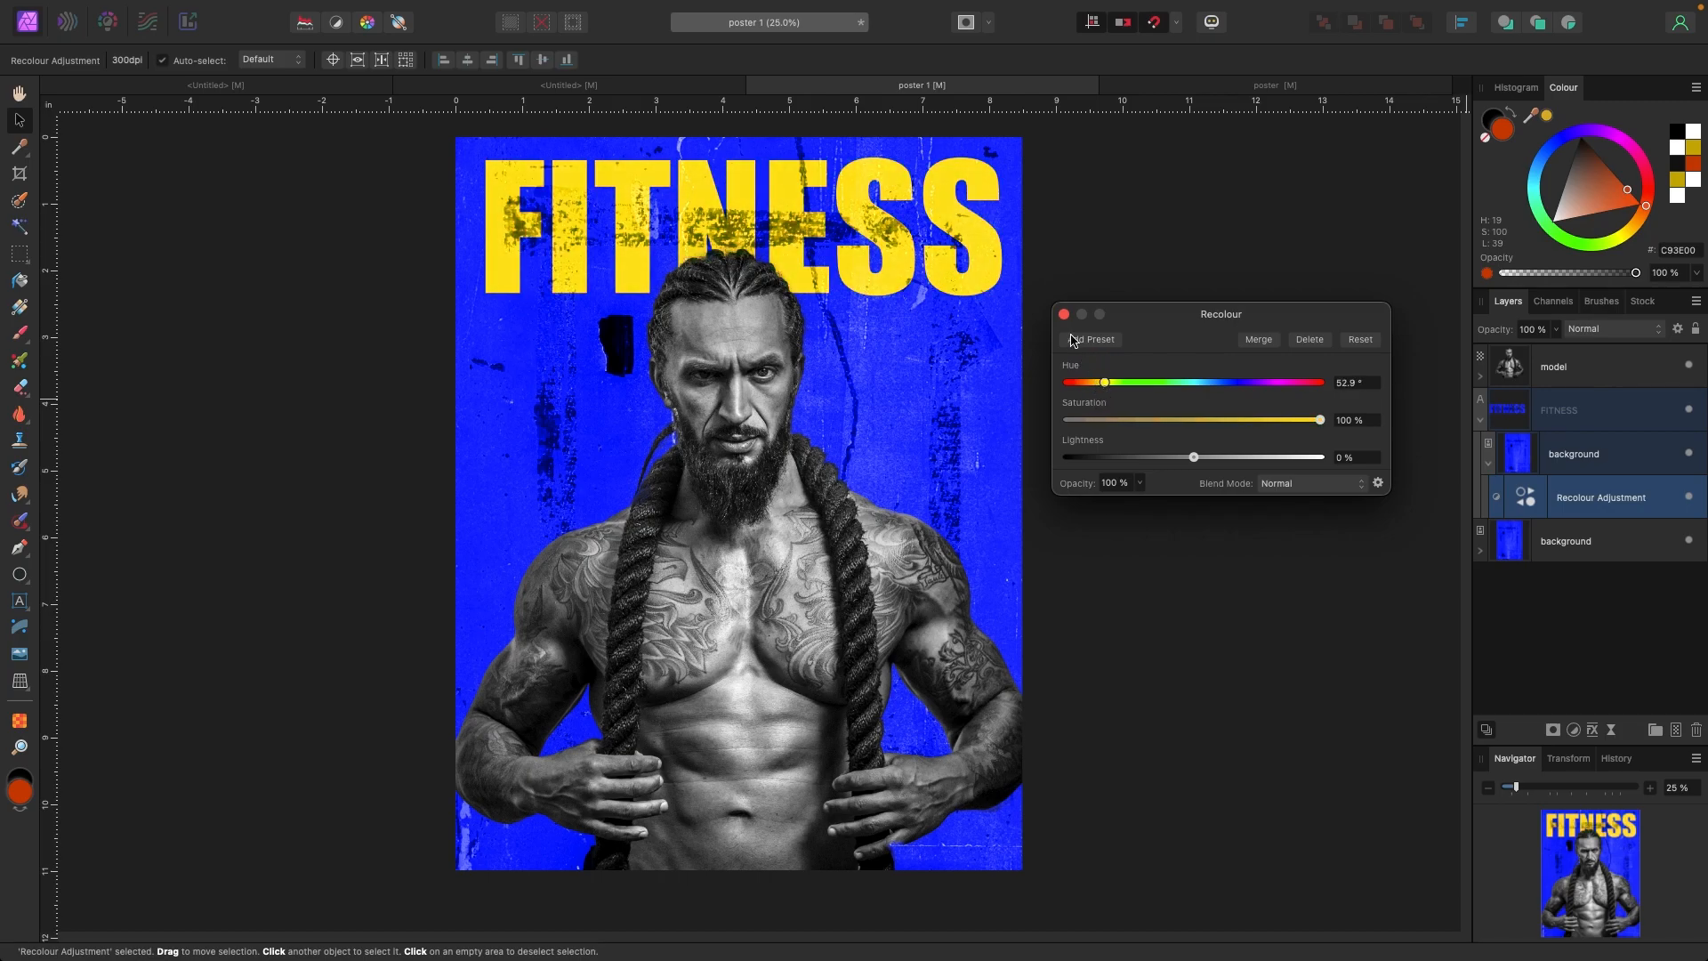
pyautogui.click(1064, 314)
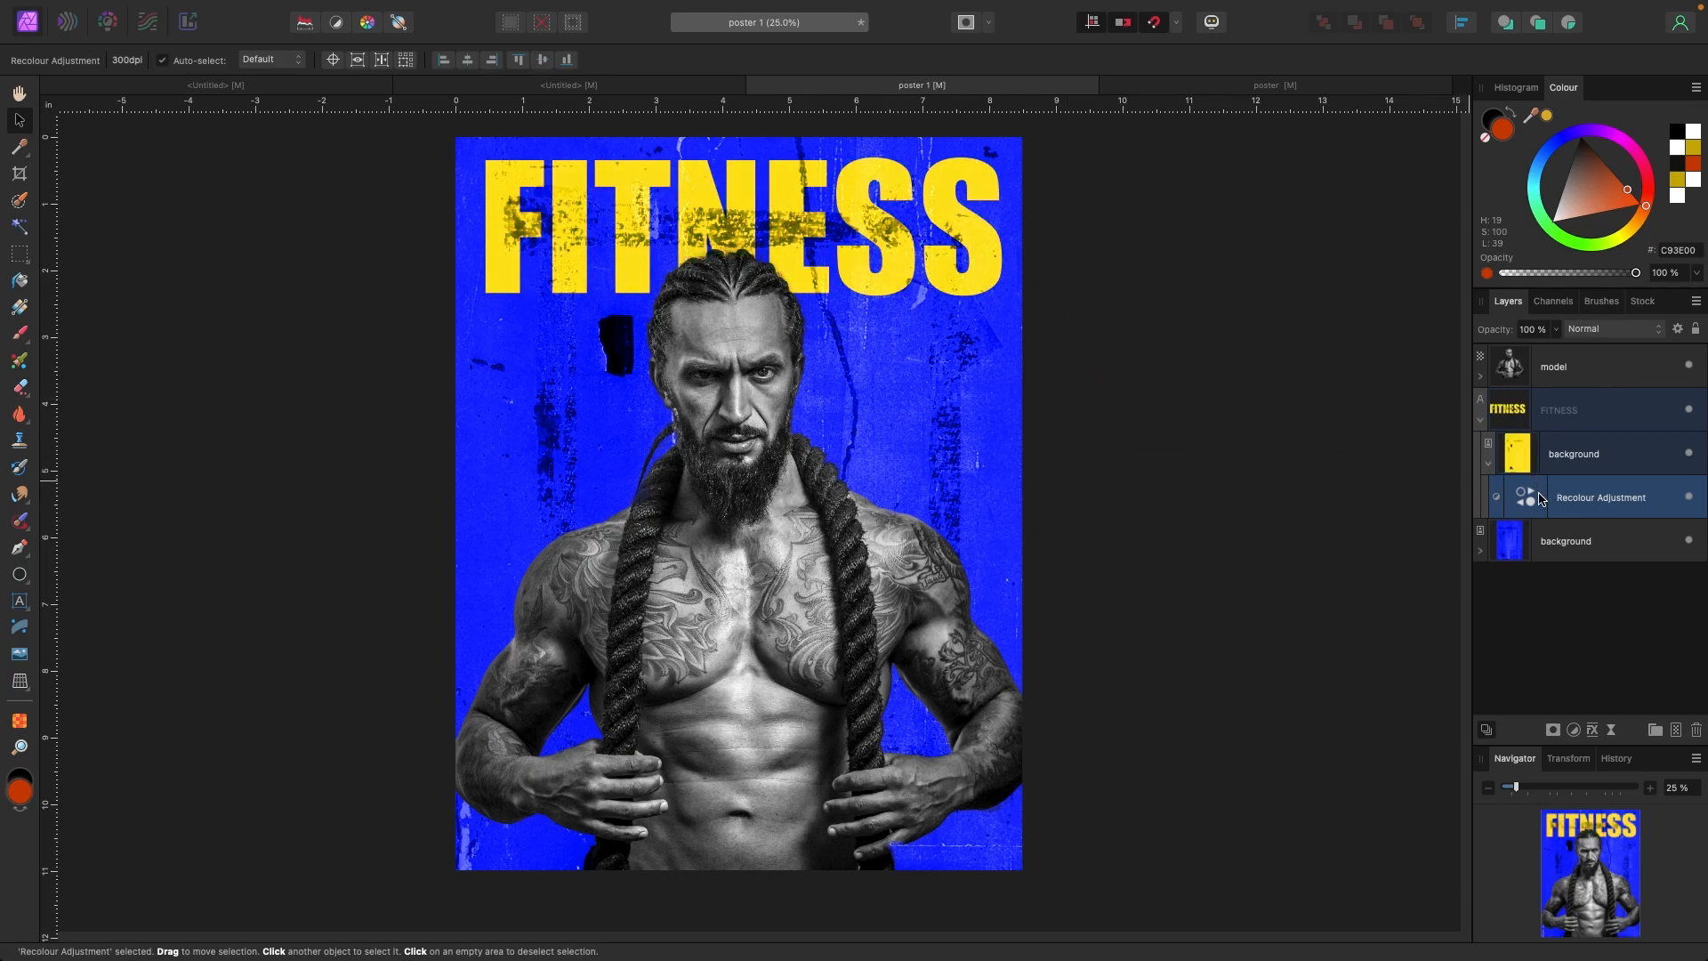
# Step: Delete the Recolour adjustment of the background copy inside the title and nest a new Recolour adjustment in that copy
pyautogui.press('Delete')
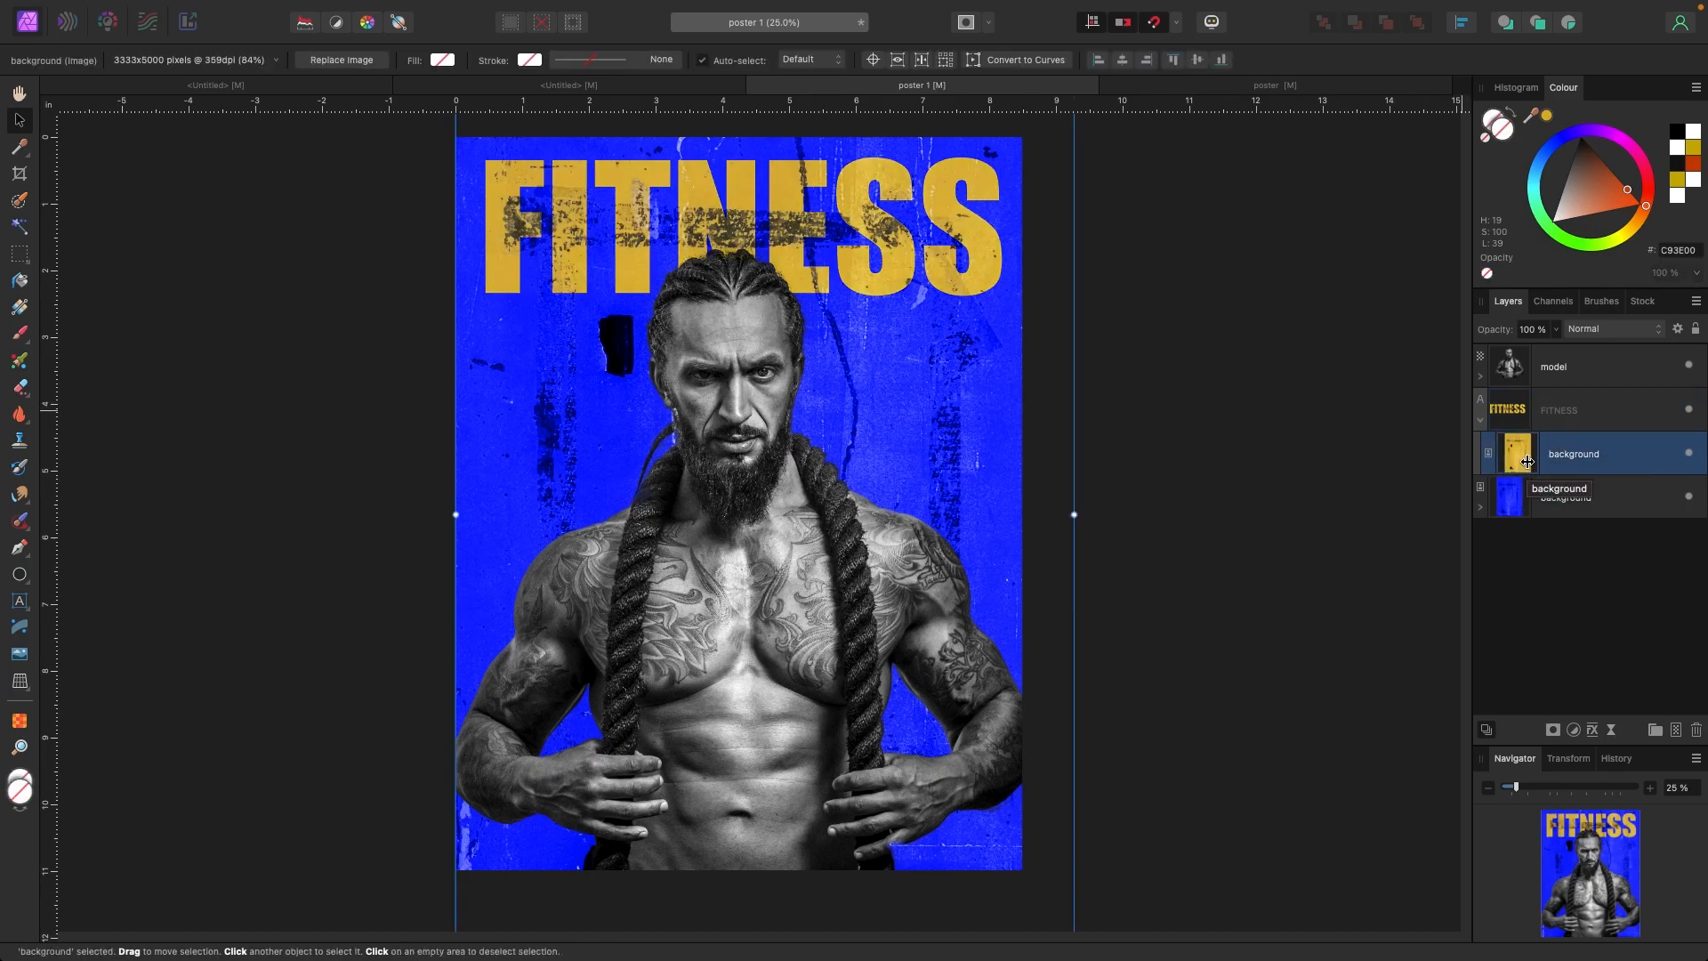
pyautogui.click(1574, 729)
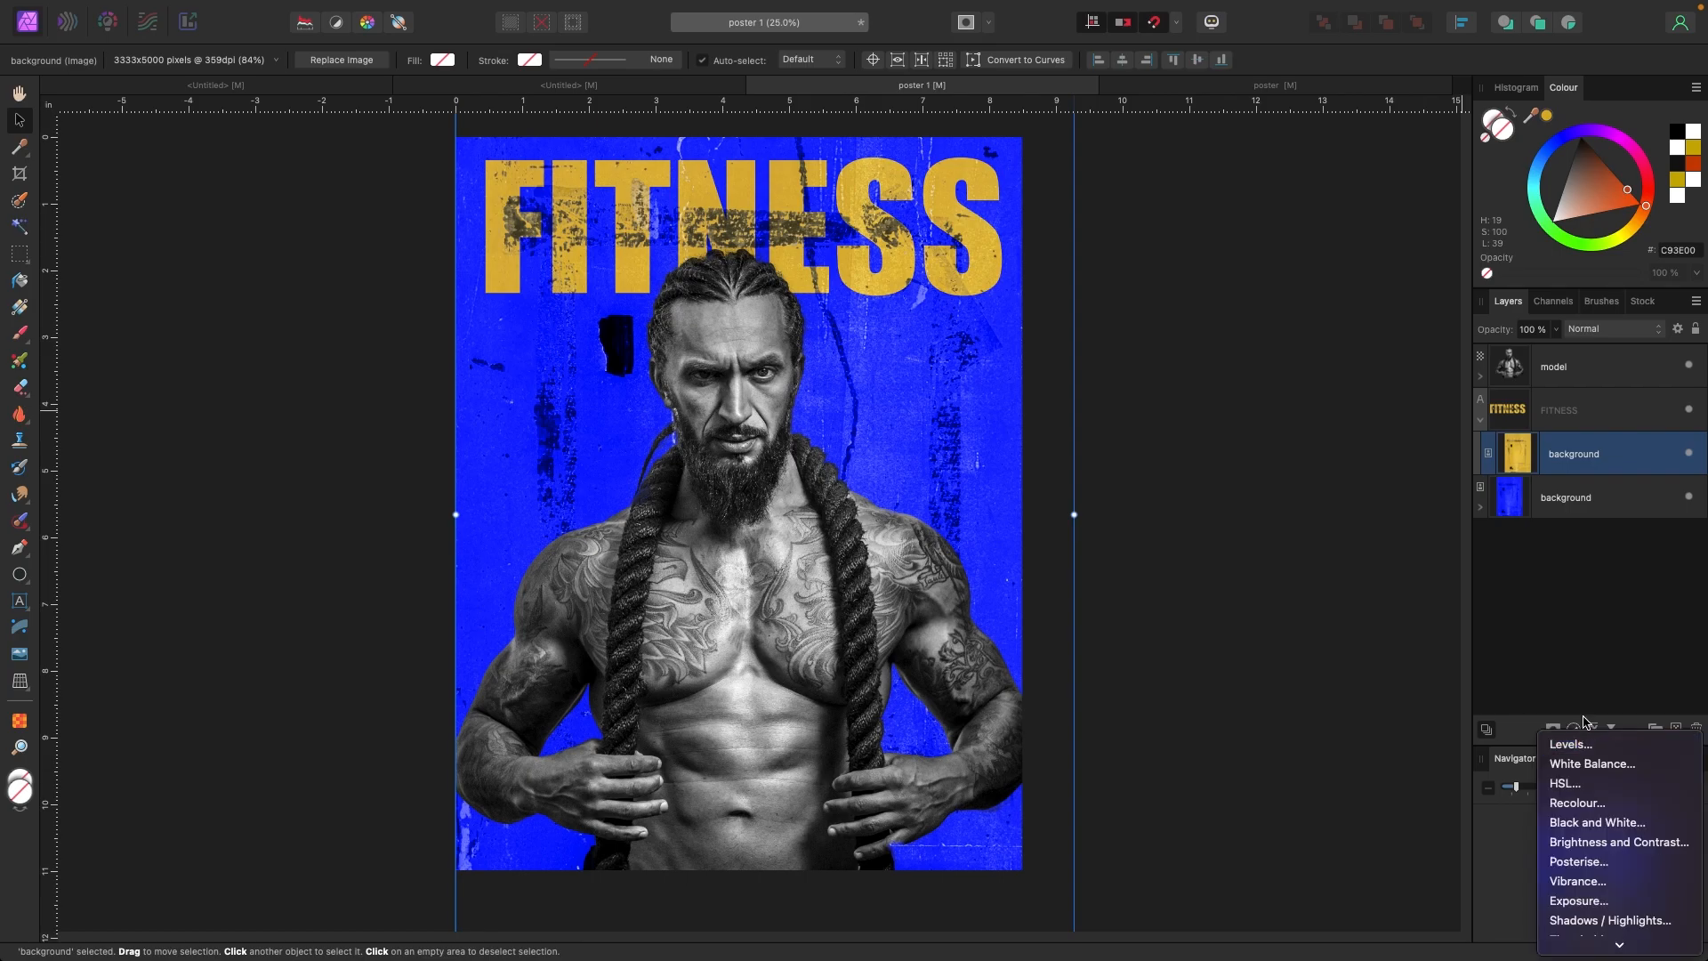
pyautogui.click(1575, 804)
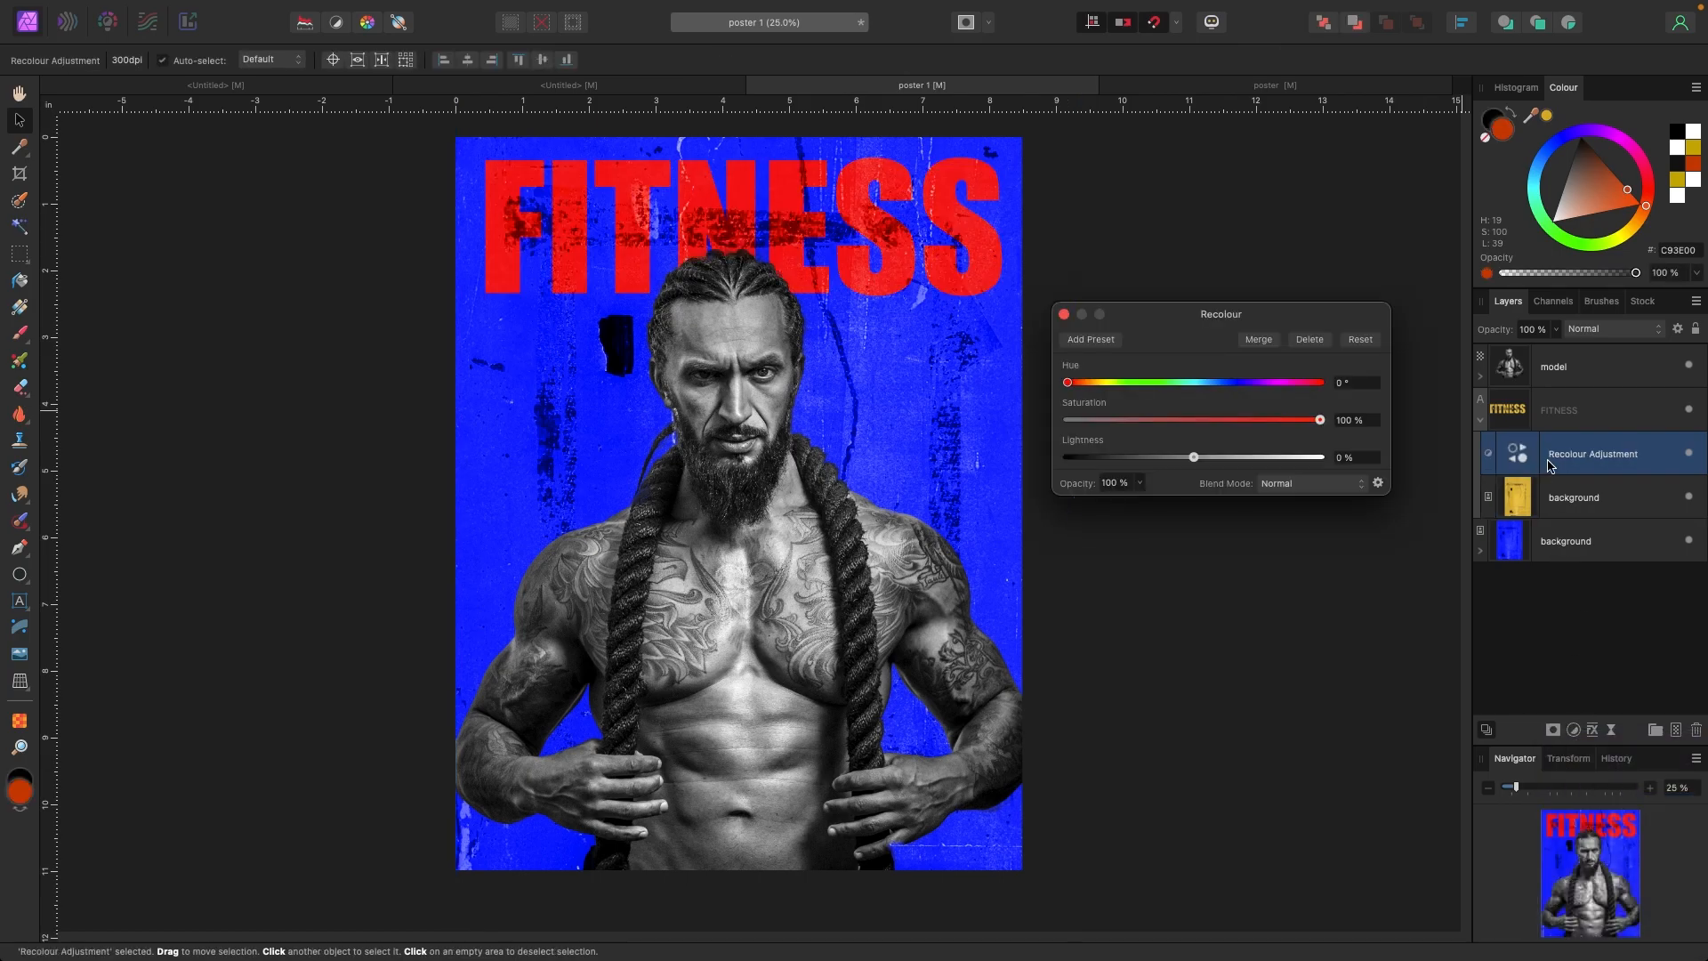
pyautogui.moveTo(1549, 465); pyautogui.dragTo(1517, 497)
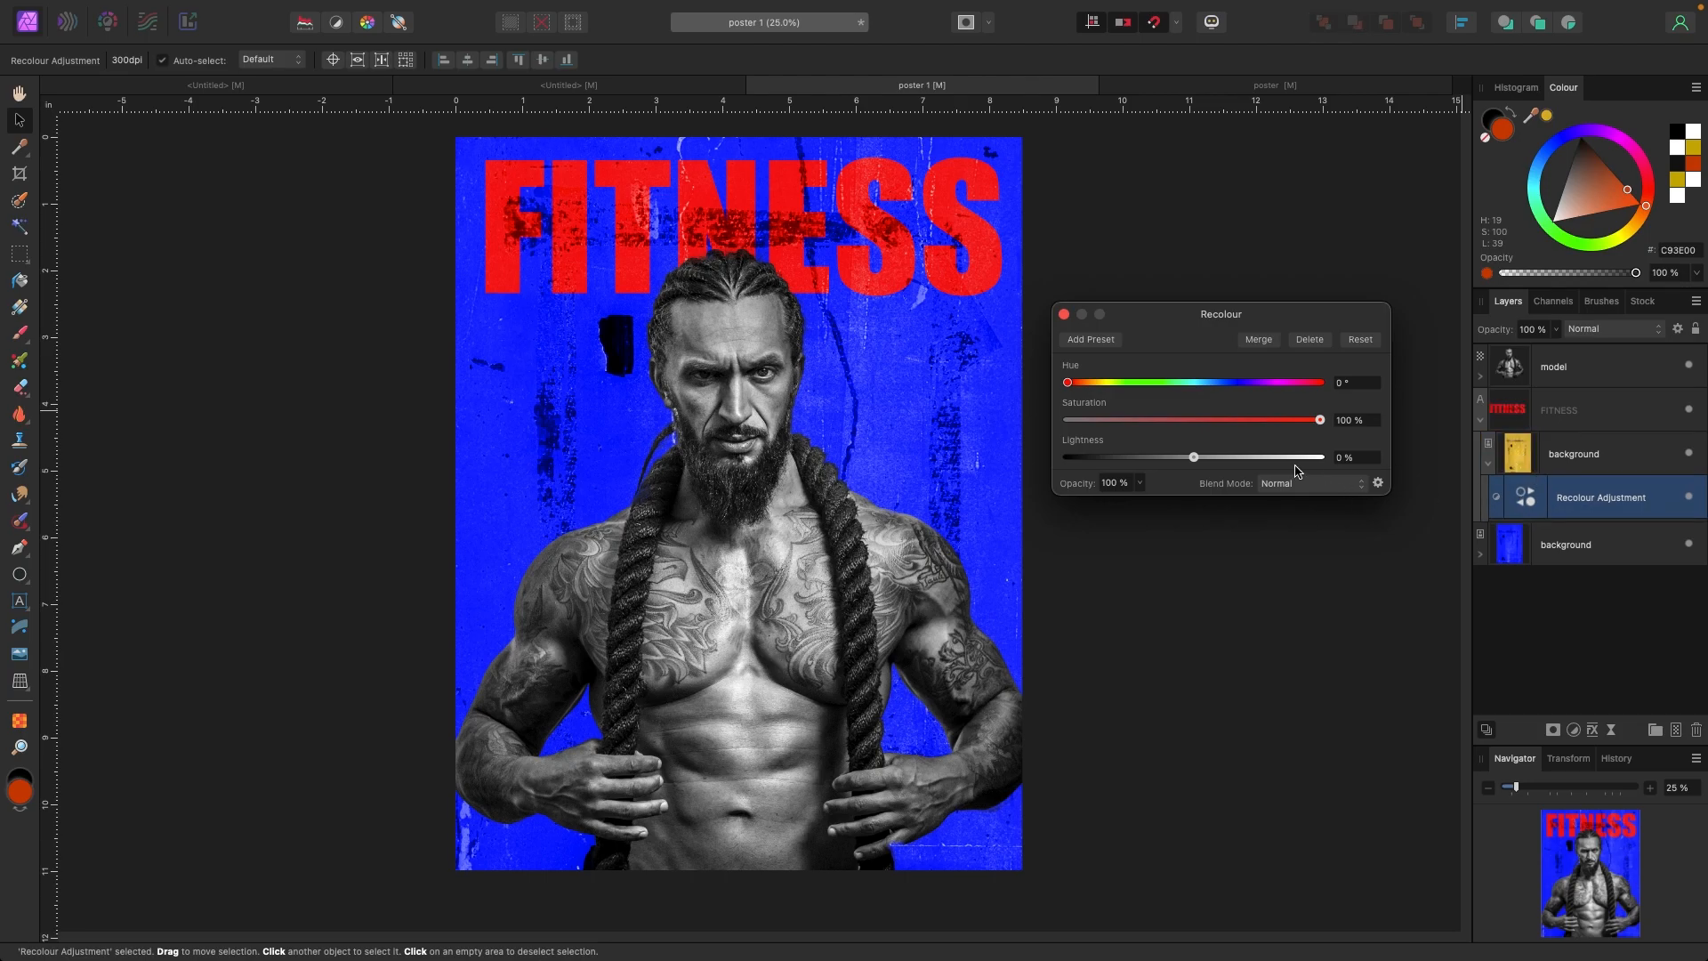
# Step: Set the title's Recolour adjustment to a yellow hue of 51.8° with lightness 8 %
pyautogui.moveTo(1067, 383); pyautogui.dragTo(1108, 384)
pyautogui.moveTo(1193, 457)
pyautogui.mouseDown()
pyautogui.moveTo(1230, 459)
pyautogui.moveTo(1203, 459)
pyautogui.mouseUp()
pyautogui.moveTo(1108, 383)
pyautogui.mouseDown()
pyautogui.moveTo(1066, 374)
pyautogui.moveTo(1103, 382)
pyautogui.mouseUp()
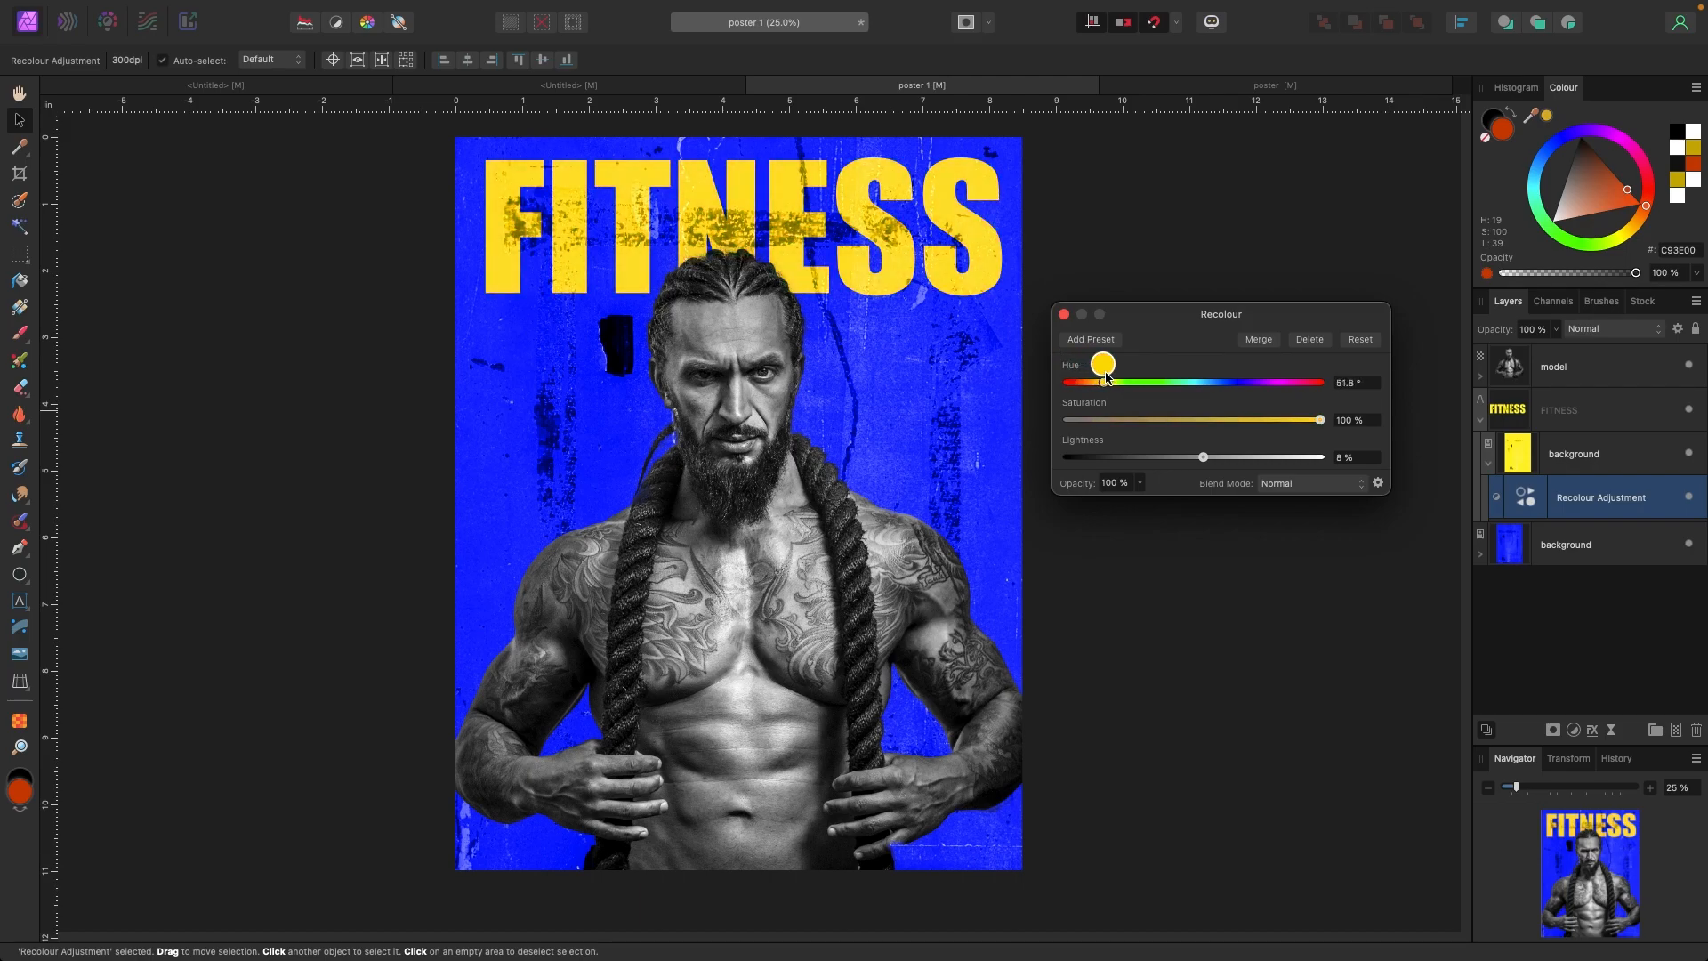
pyautogui.click(1063, 314)
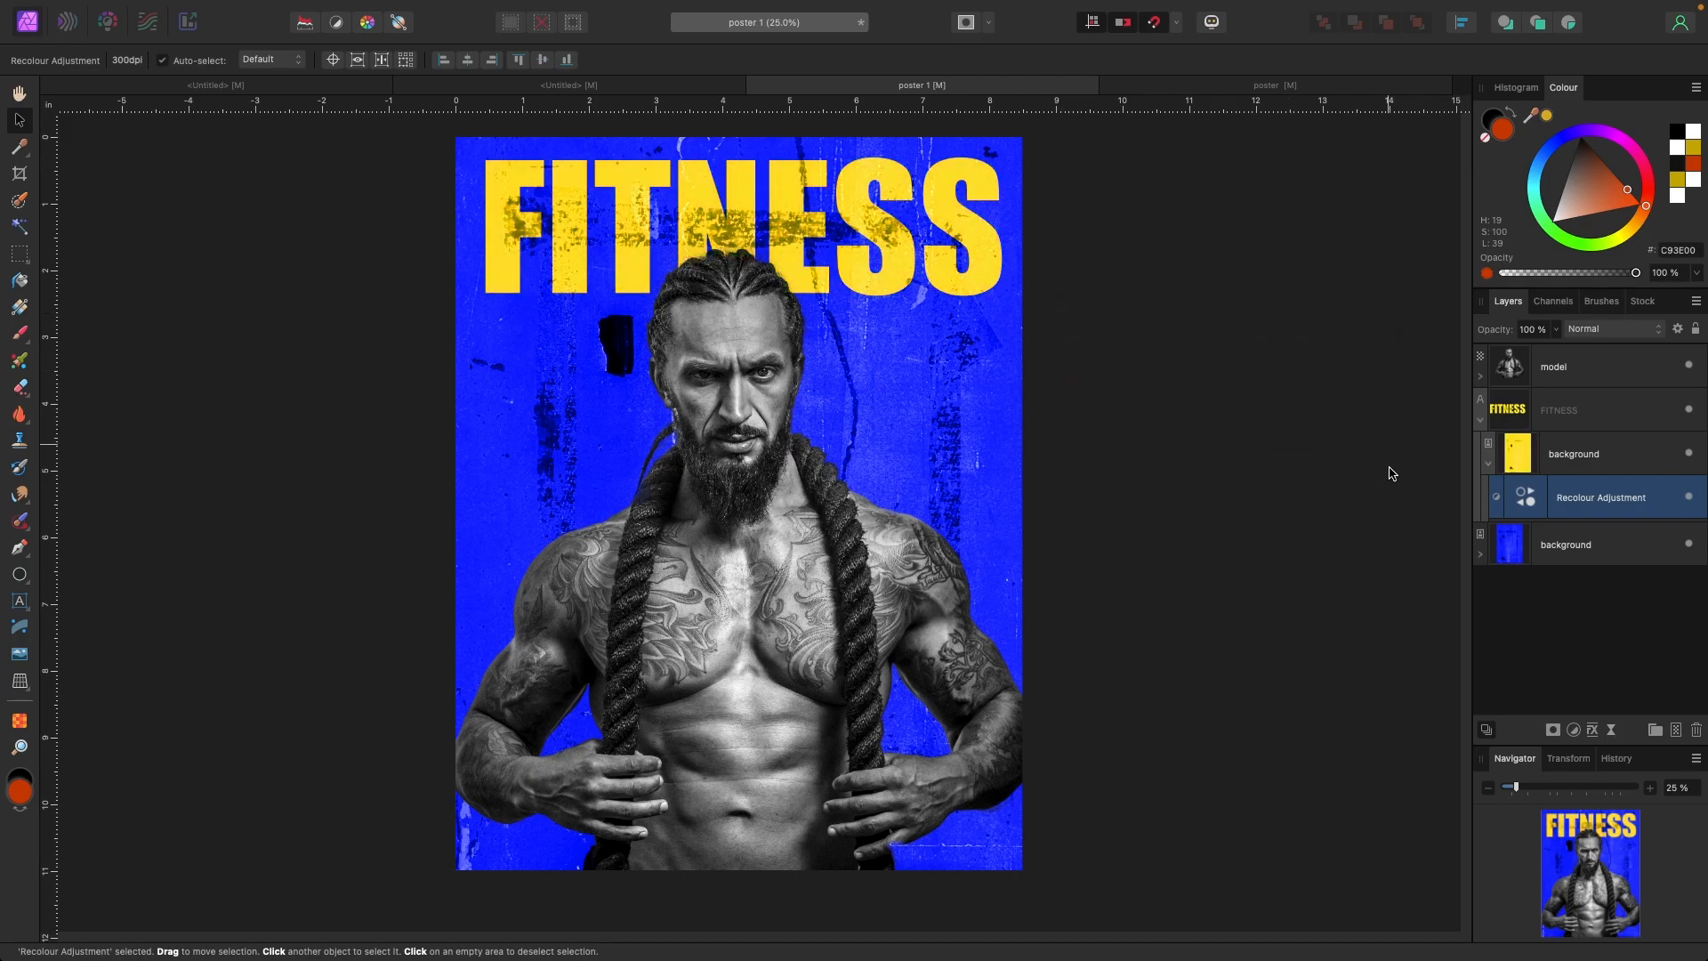
# Step: Reposition the clipped background texture inside the FITNESS title so its vertical grunge streaks run through the letters
pyautogui.click(1518, 455)
pyautogui.moveTo(1024, 193); pyautogui.dragTo(1006, 178)
pyautogui.moveTo(955, 319)
pyautogui.mouseDown()
pyautogui.moveTo(943, 210)
pyautogui.moveTo(960, 276)
pyautogui.moveTo(966, 258)
pyautogui.moveTo(968, 389)
pyautogui.moveTo(967, 301)
pyautogui.mouseUp()
pyautogui.click(1087, 270)
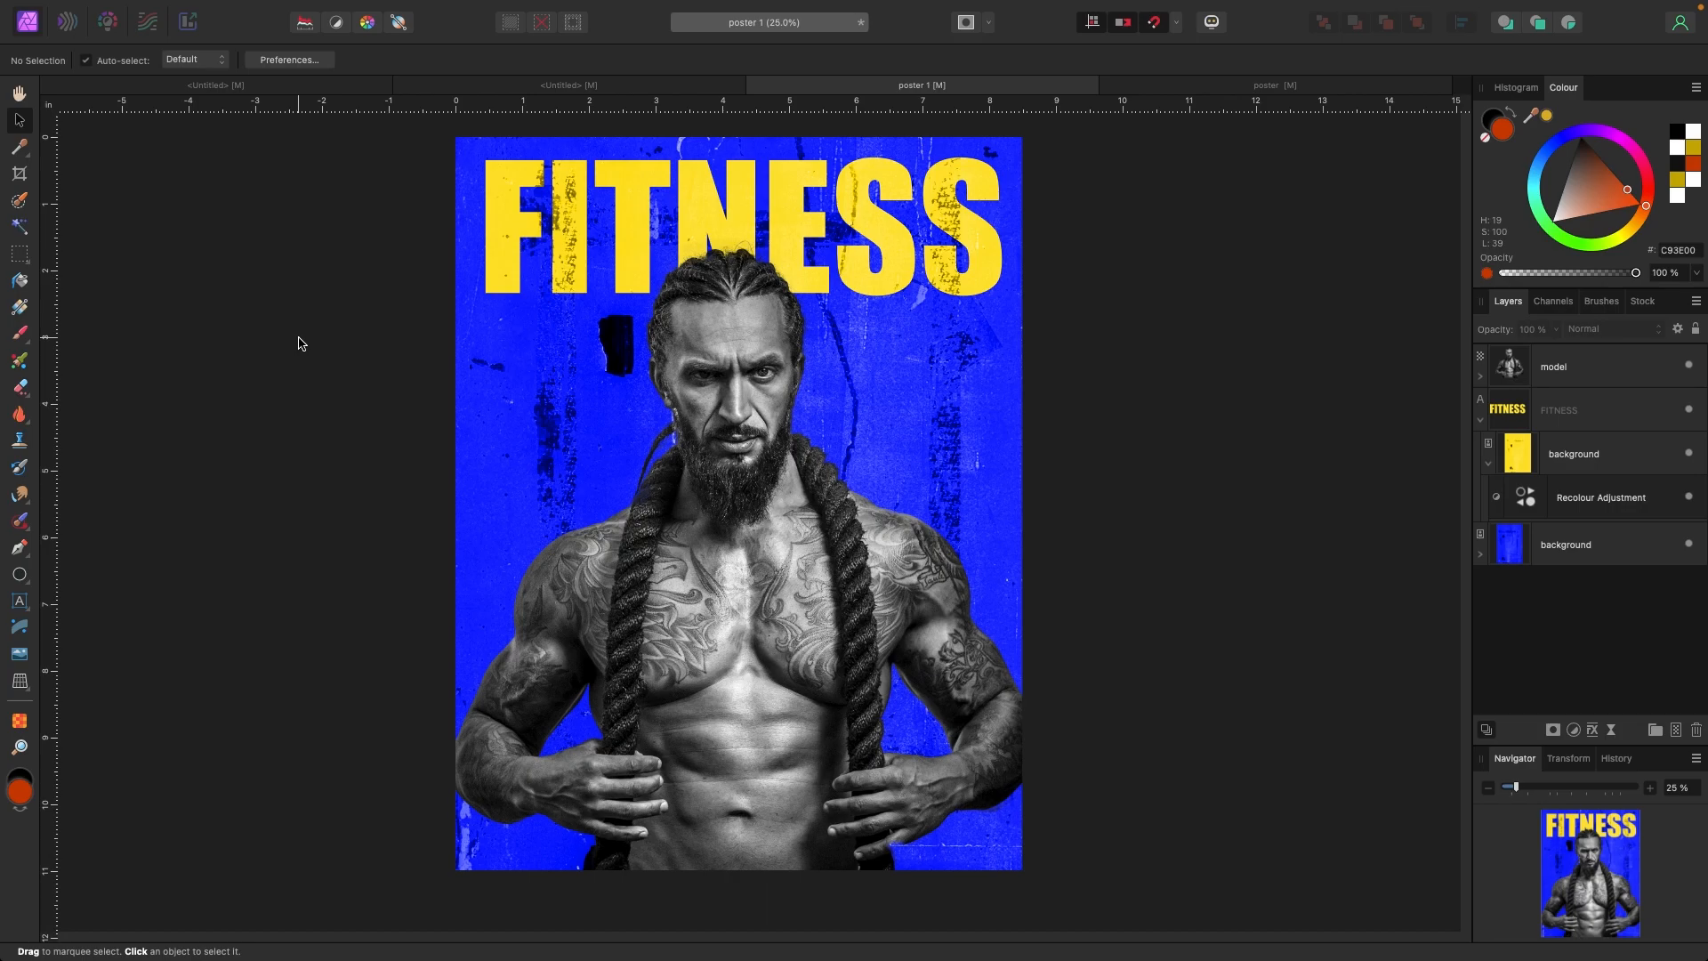
# Step: Add white Impact art text reading "GET FIT" beside the model's head, below the FITNESS title, about 67 pt
pyautogui.click(19, 603)
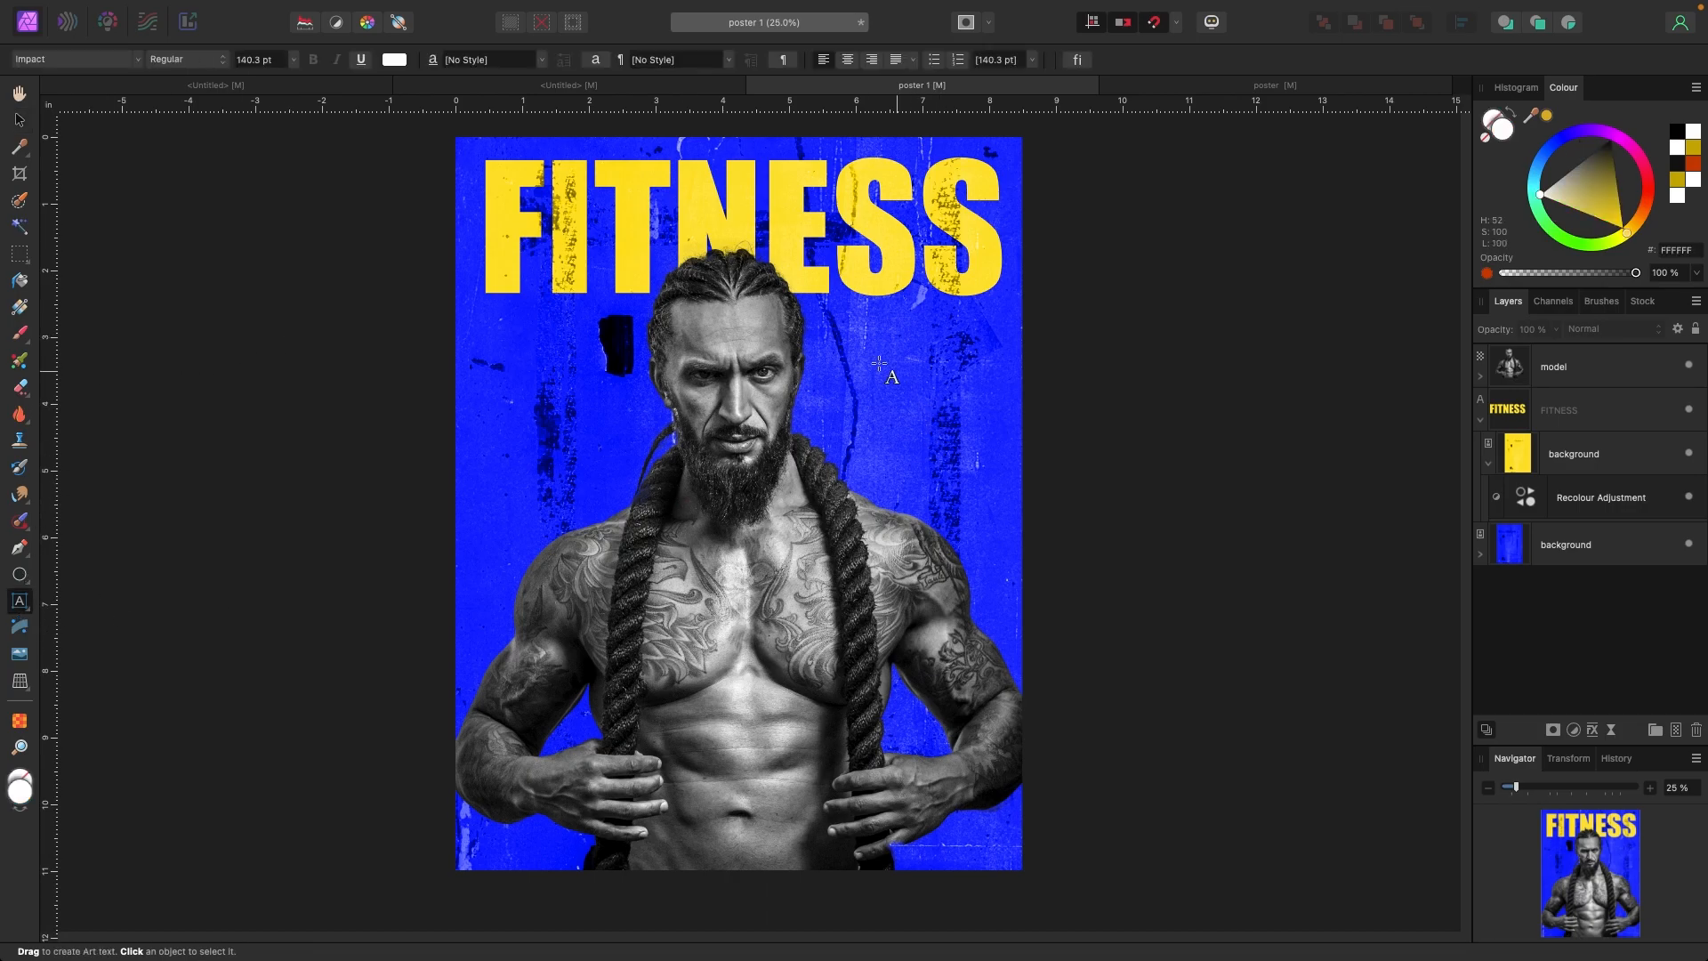
pyautogui.moveTo(862, 322); pyautogui.dragTo(890, 376)
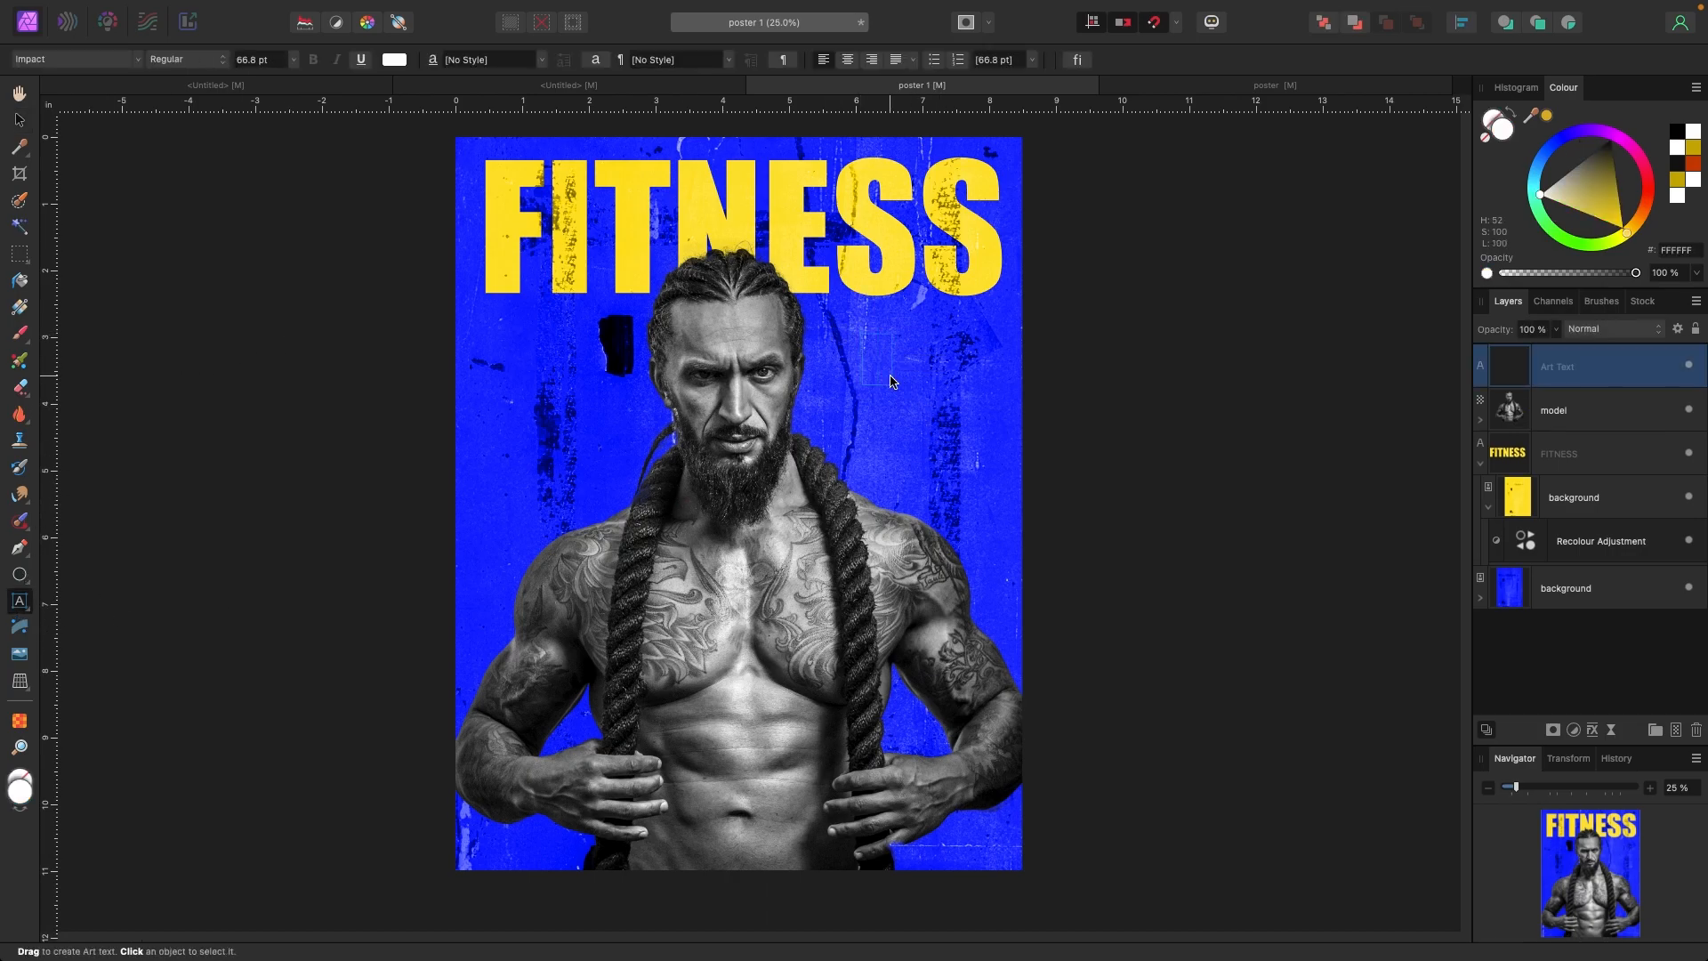
pyautogui.write('GET FIT')
pyautogui.click(20, 119)
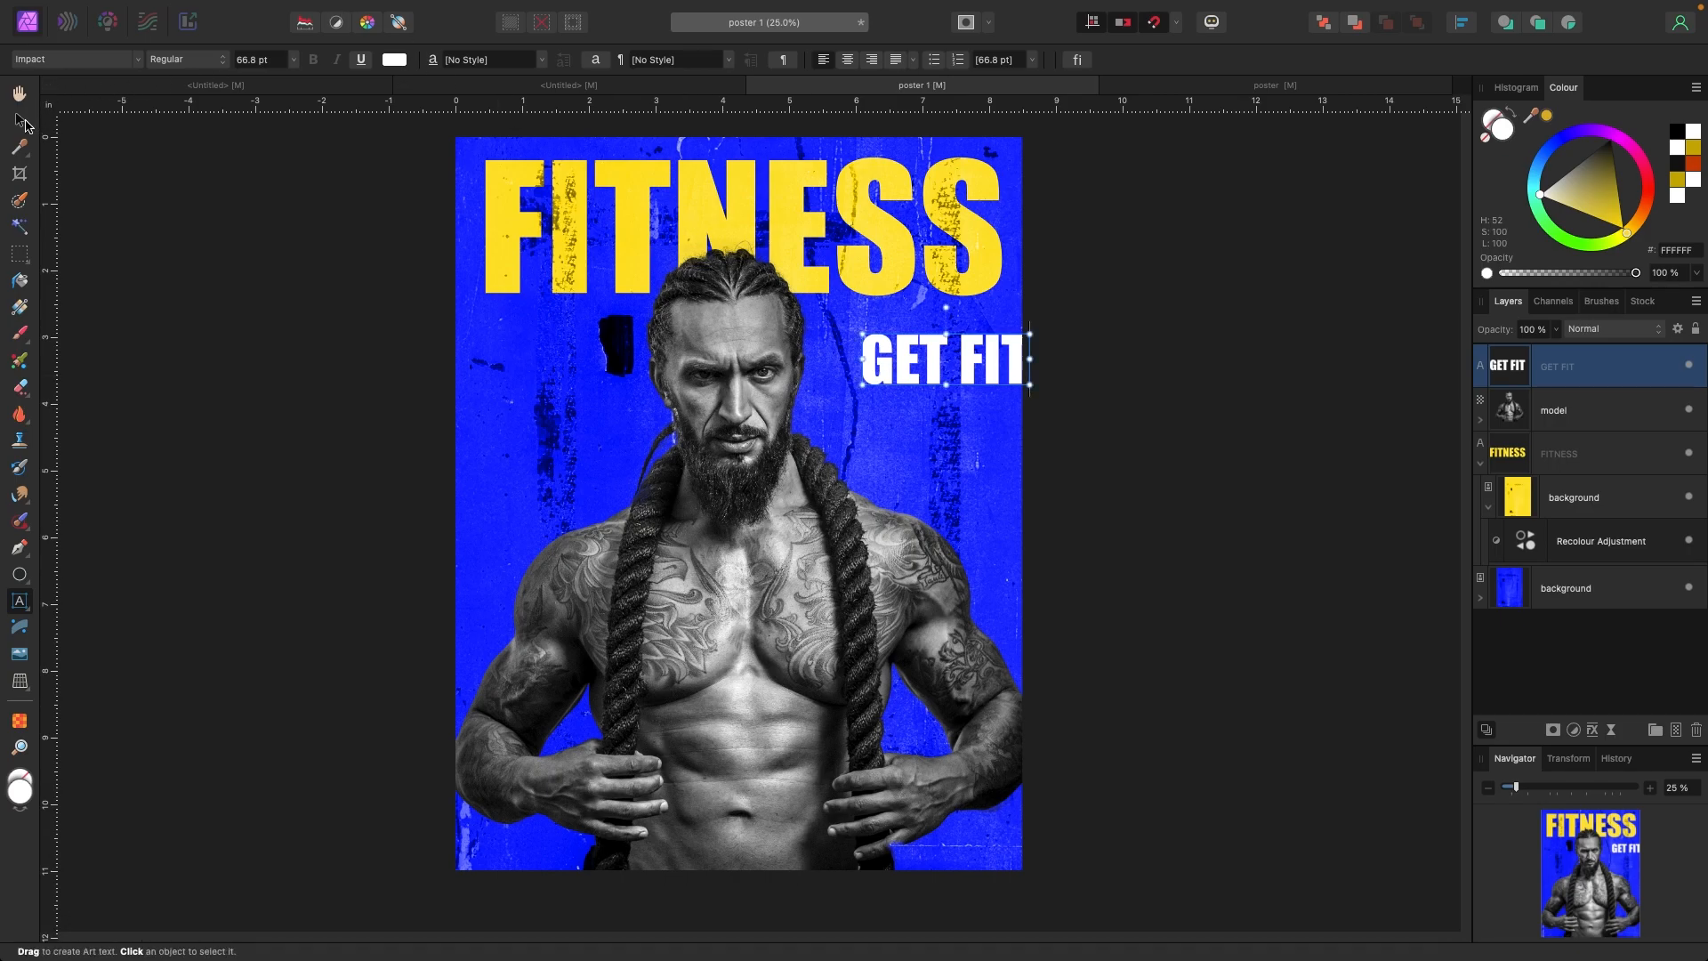
# Step: Duplicate the GET FIT text directly beneath itself and replace the copy's wording with "HAVE FUN"
pyautogui.moveTo(989, 379); pyautogui.dragTo(957, 416)
pyautogui.doubleClick(992, 403)
pyautogui.click(992, 403)
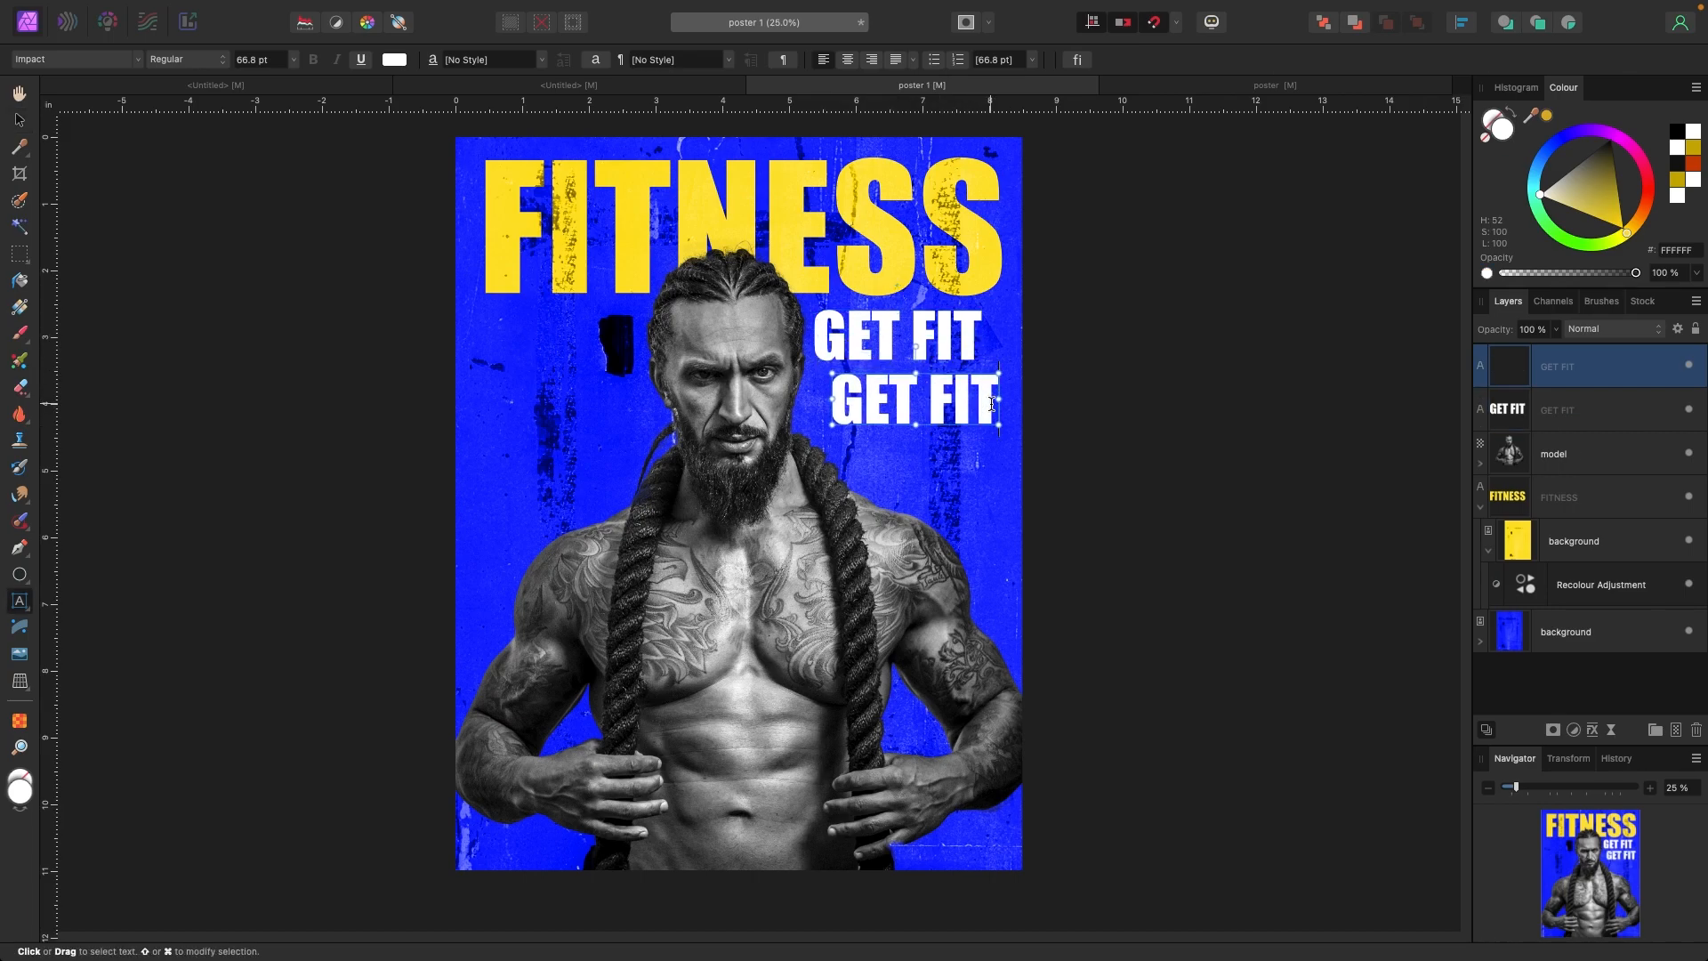
pyautogui.press('BackSpace')
pyautogui.press('BackSpace')
pyautogui.press('BackSpace')
pyautogui.press('BackSpace')
pyautogui.press('BackSpace')
pyautogui.press('BackSpace')
pyautogui.press('BackSpace')
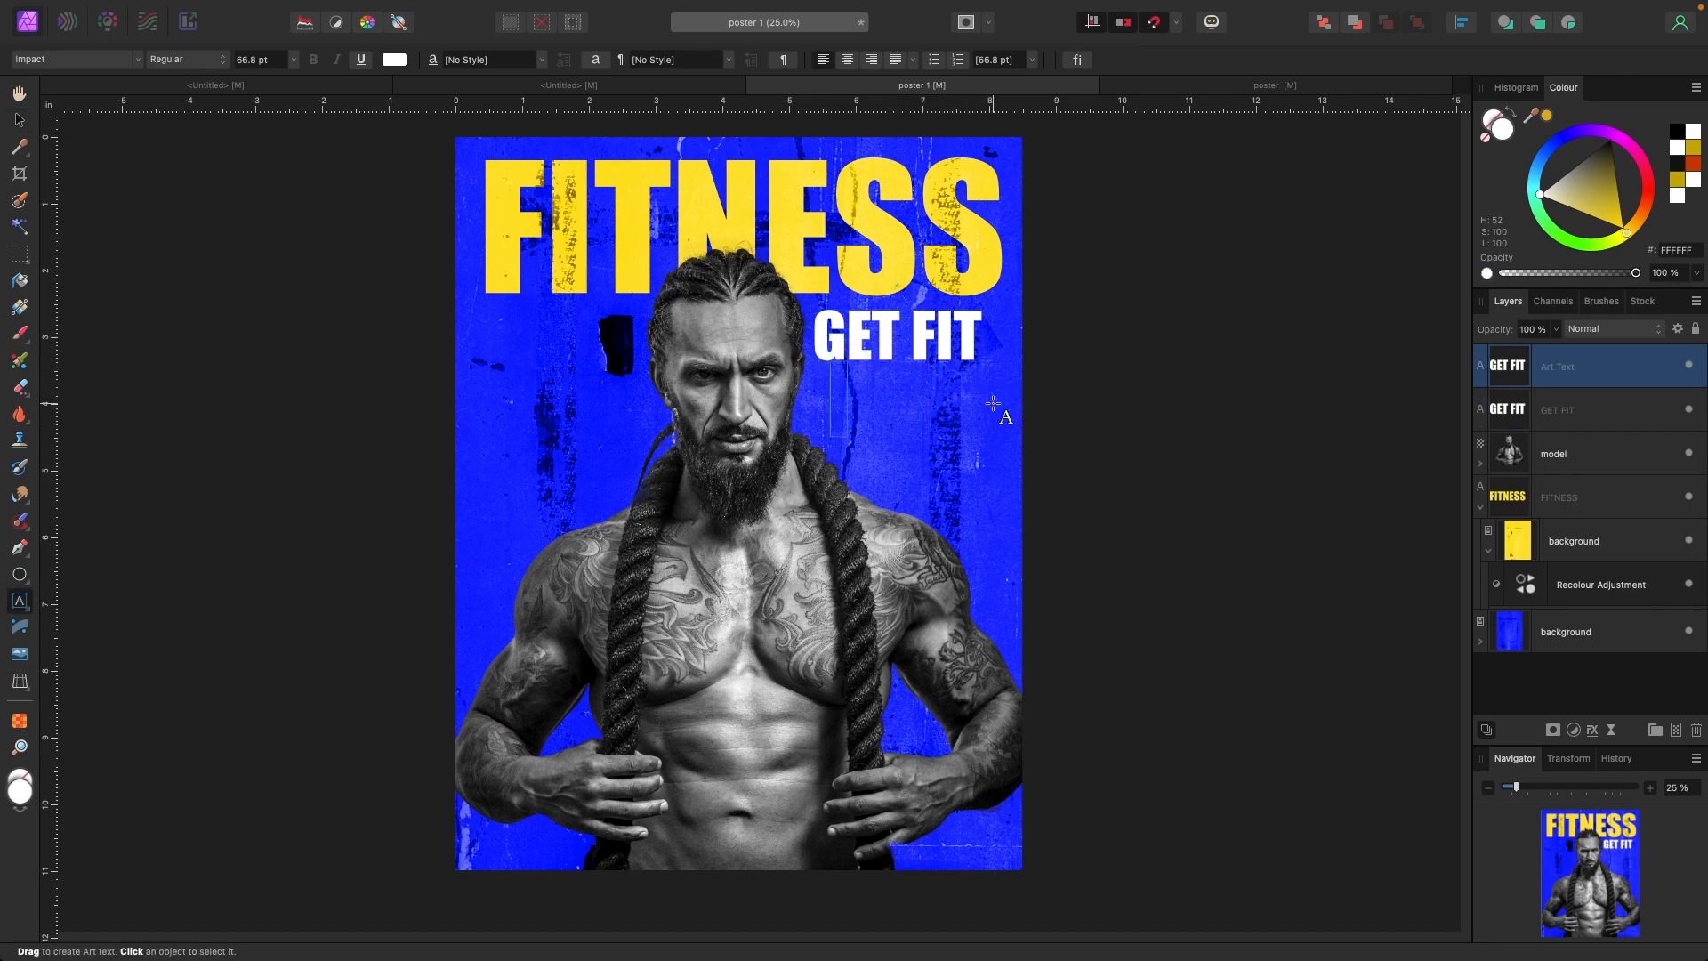
pyautogui.write('HAVE FU')
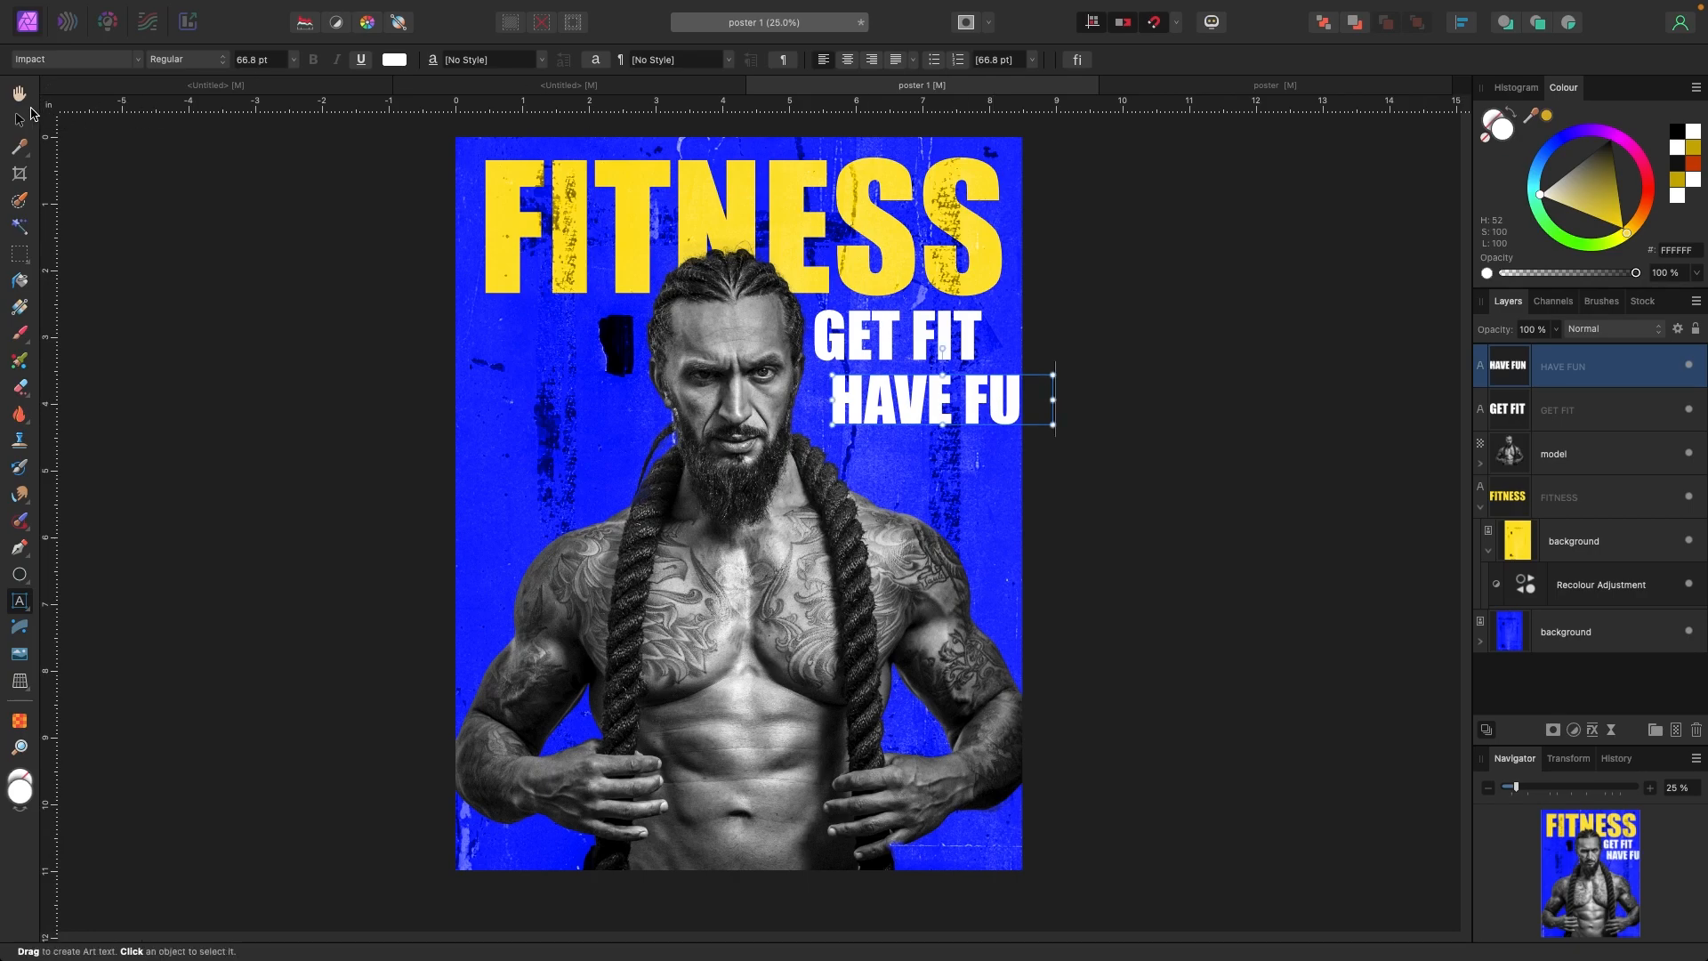
# Step: Align HAVE FUN under GET FIT and scale both slogan lines to fit beside the head, about 60 pt, with a tight gap
pyautogui.click(20, 119)
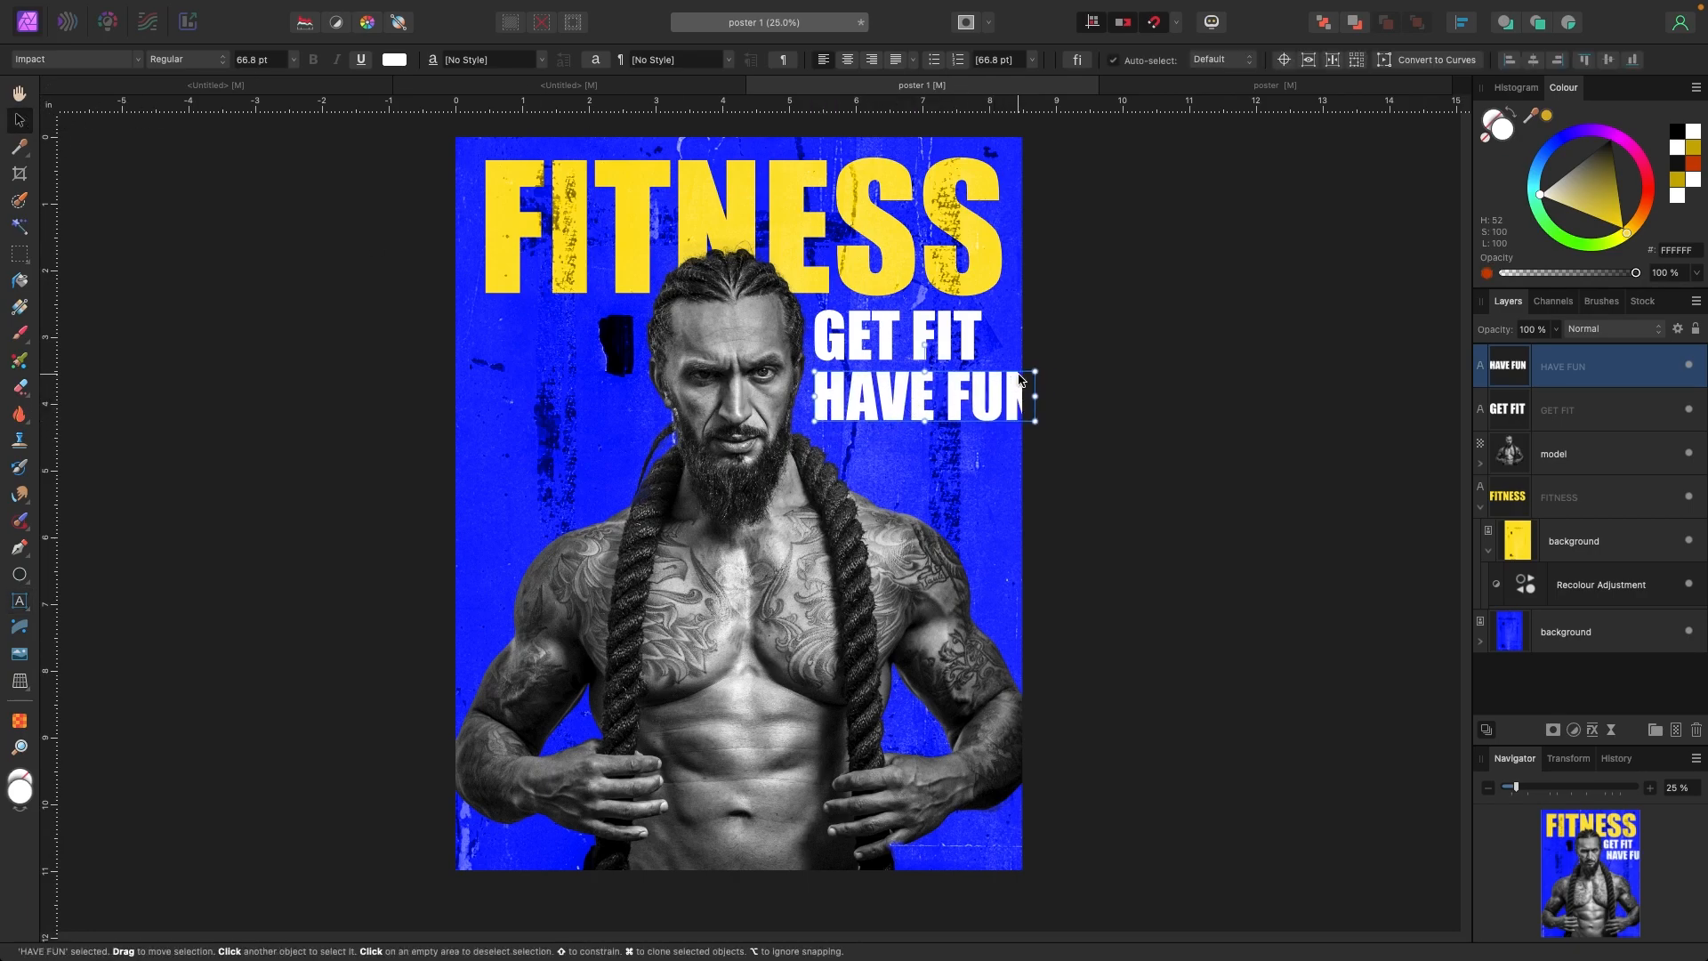
pyautogui.moveTo(1034, 372); pyautogui.dragTo(1009, 373)
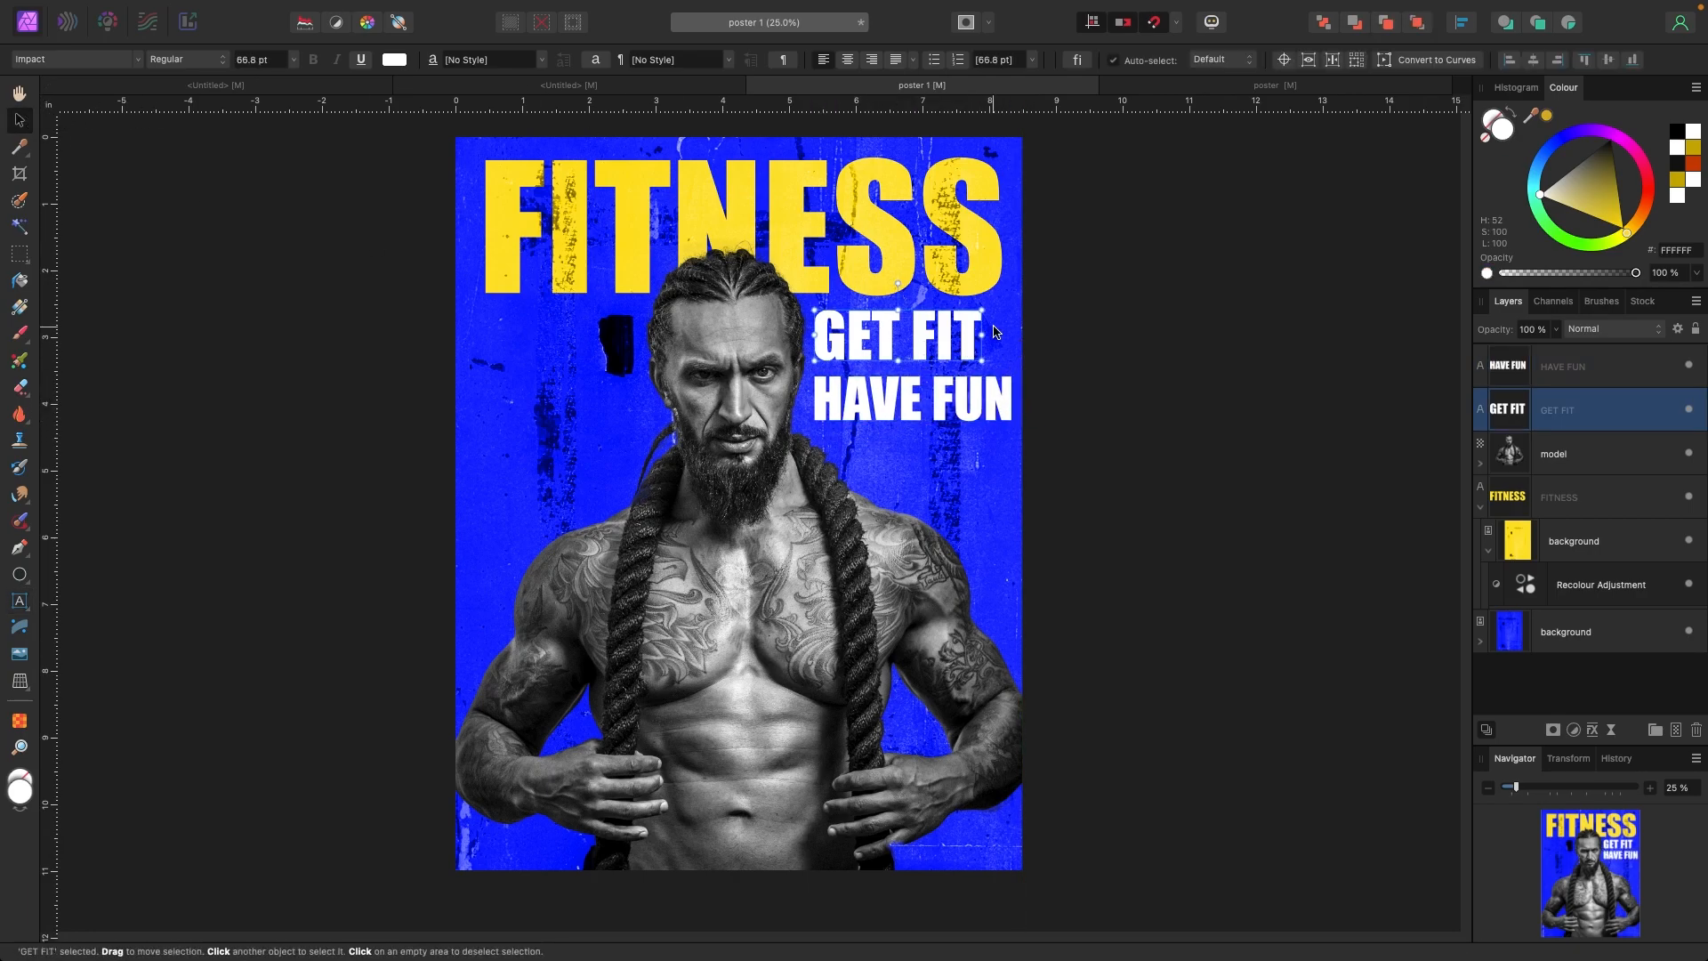
pyautogui.click(923, 351)
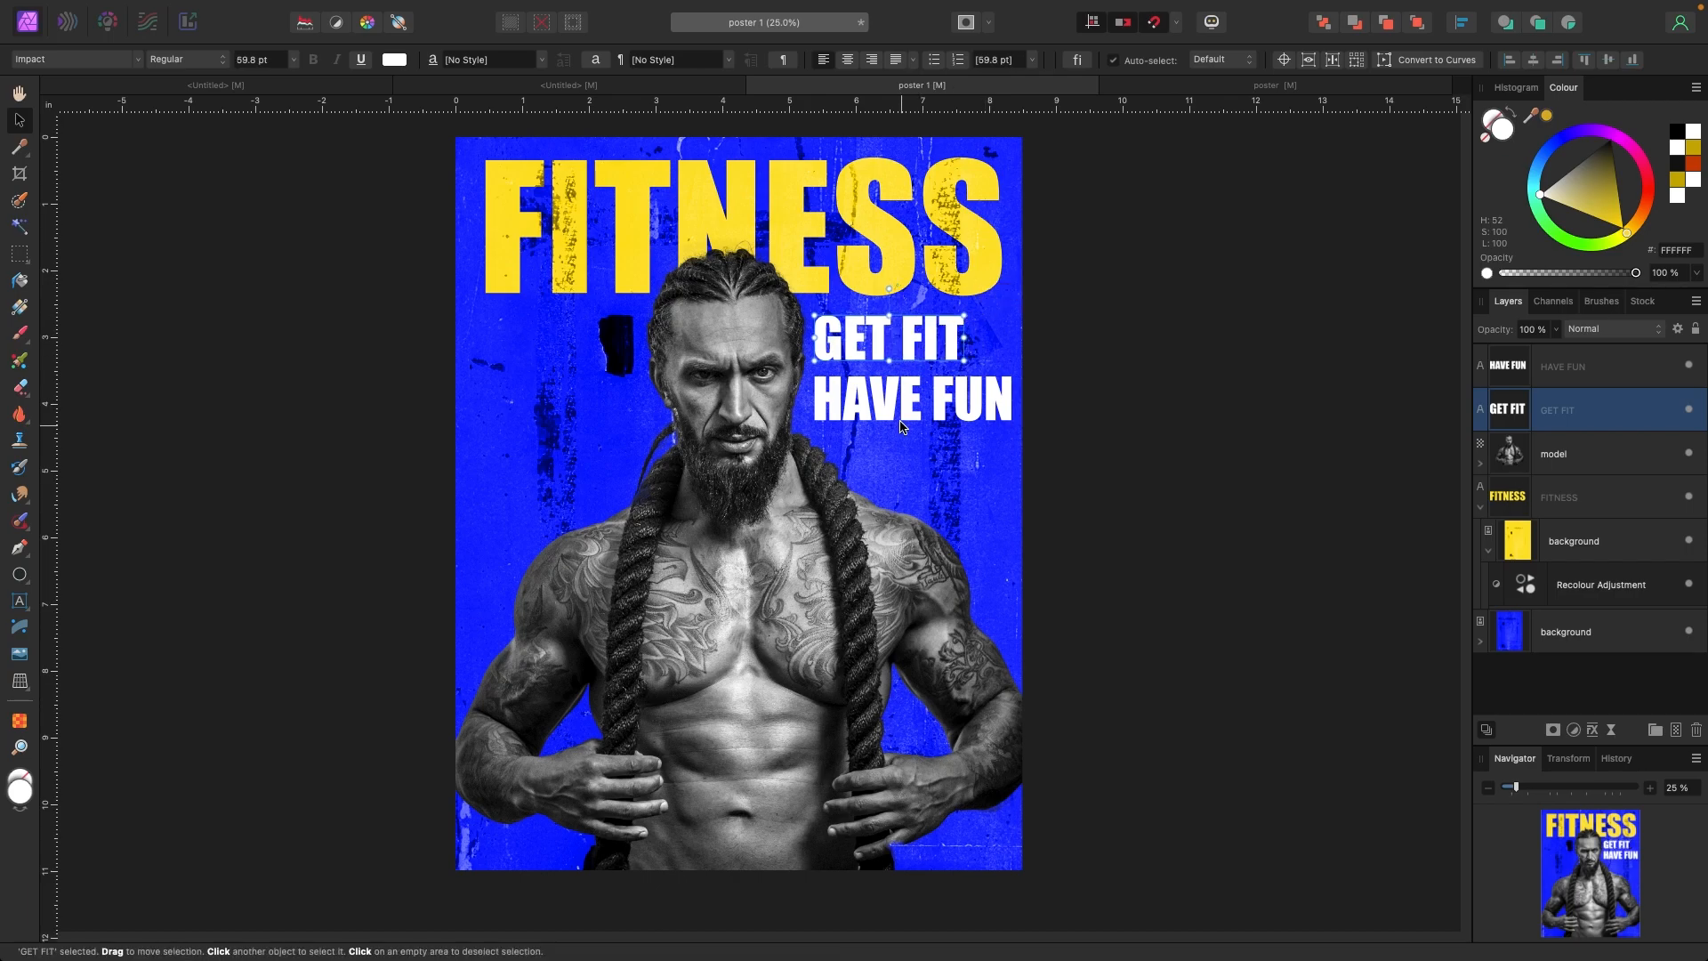
pyautogui.click(917, 386)
pyautogui.moveTo(902, 409); pyautogui.dragTo(901, 403)
pyautogui.click(1171, 350)
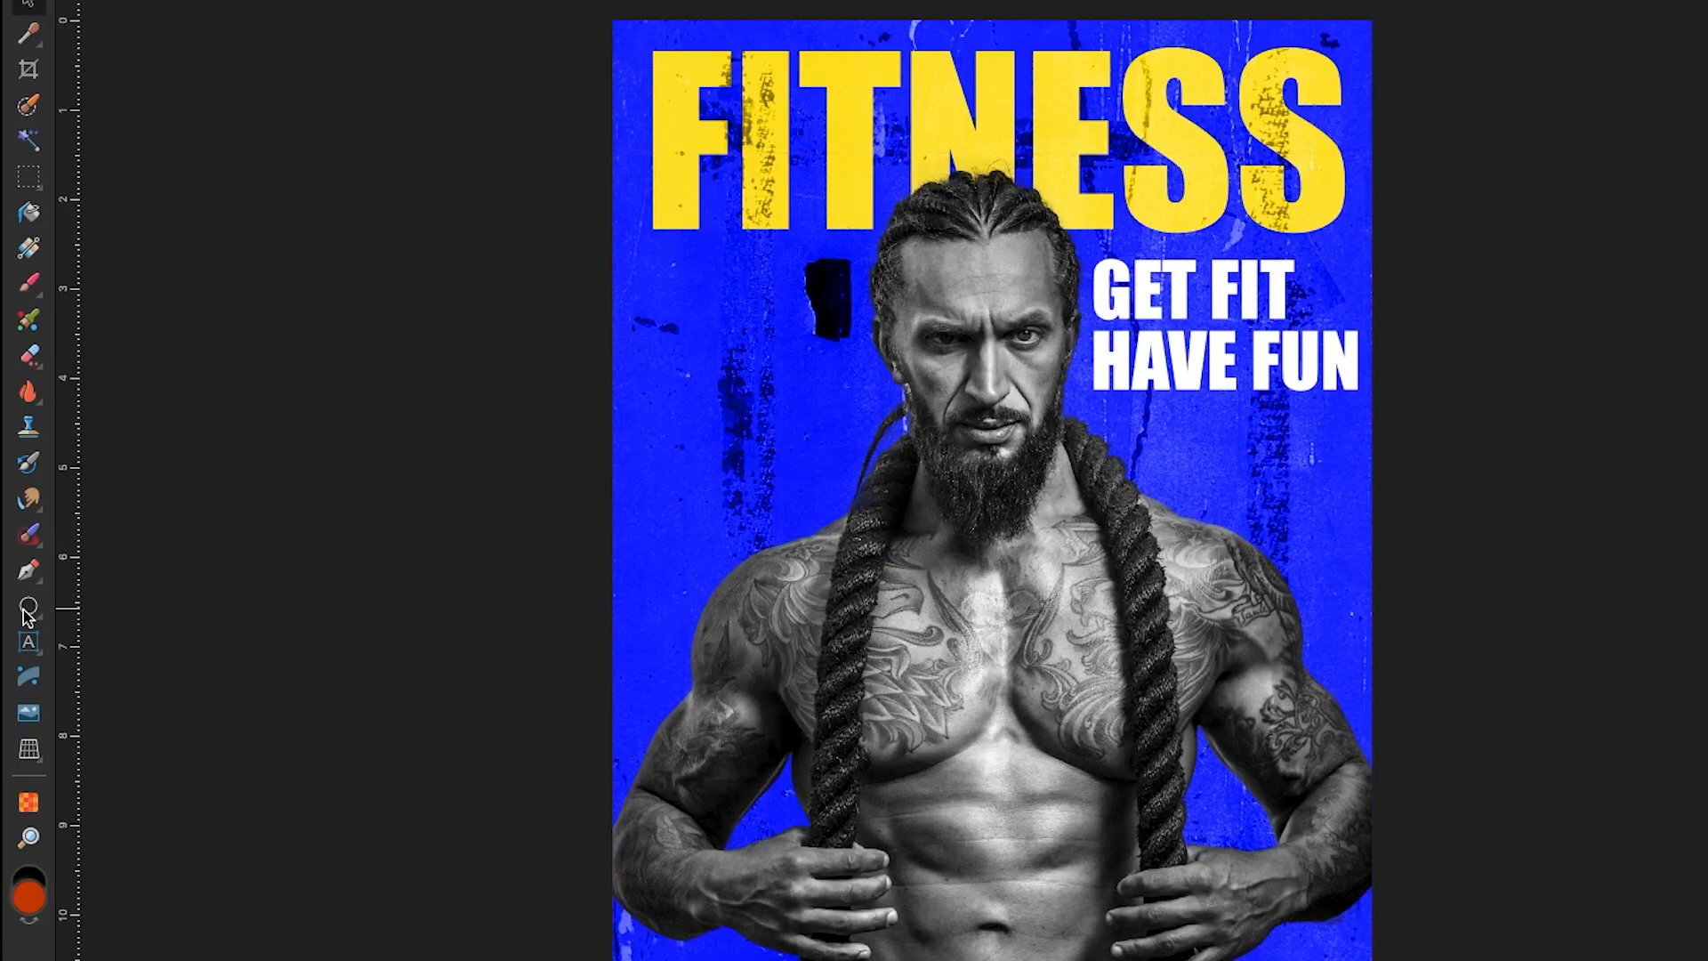
# Step: Draw a filled circle about 6.5 in across with the Ellipse tool and centre it over the model's torso
pyautogui.click(28, 609)
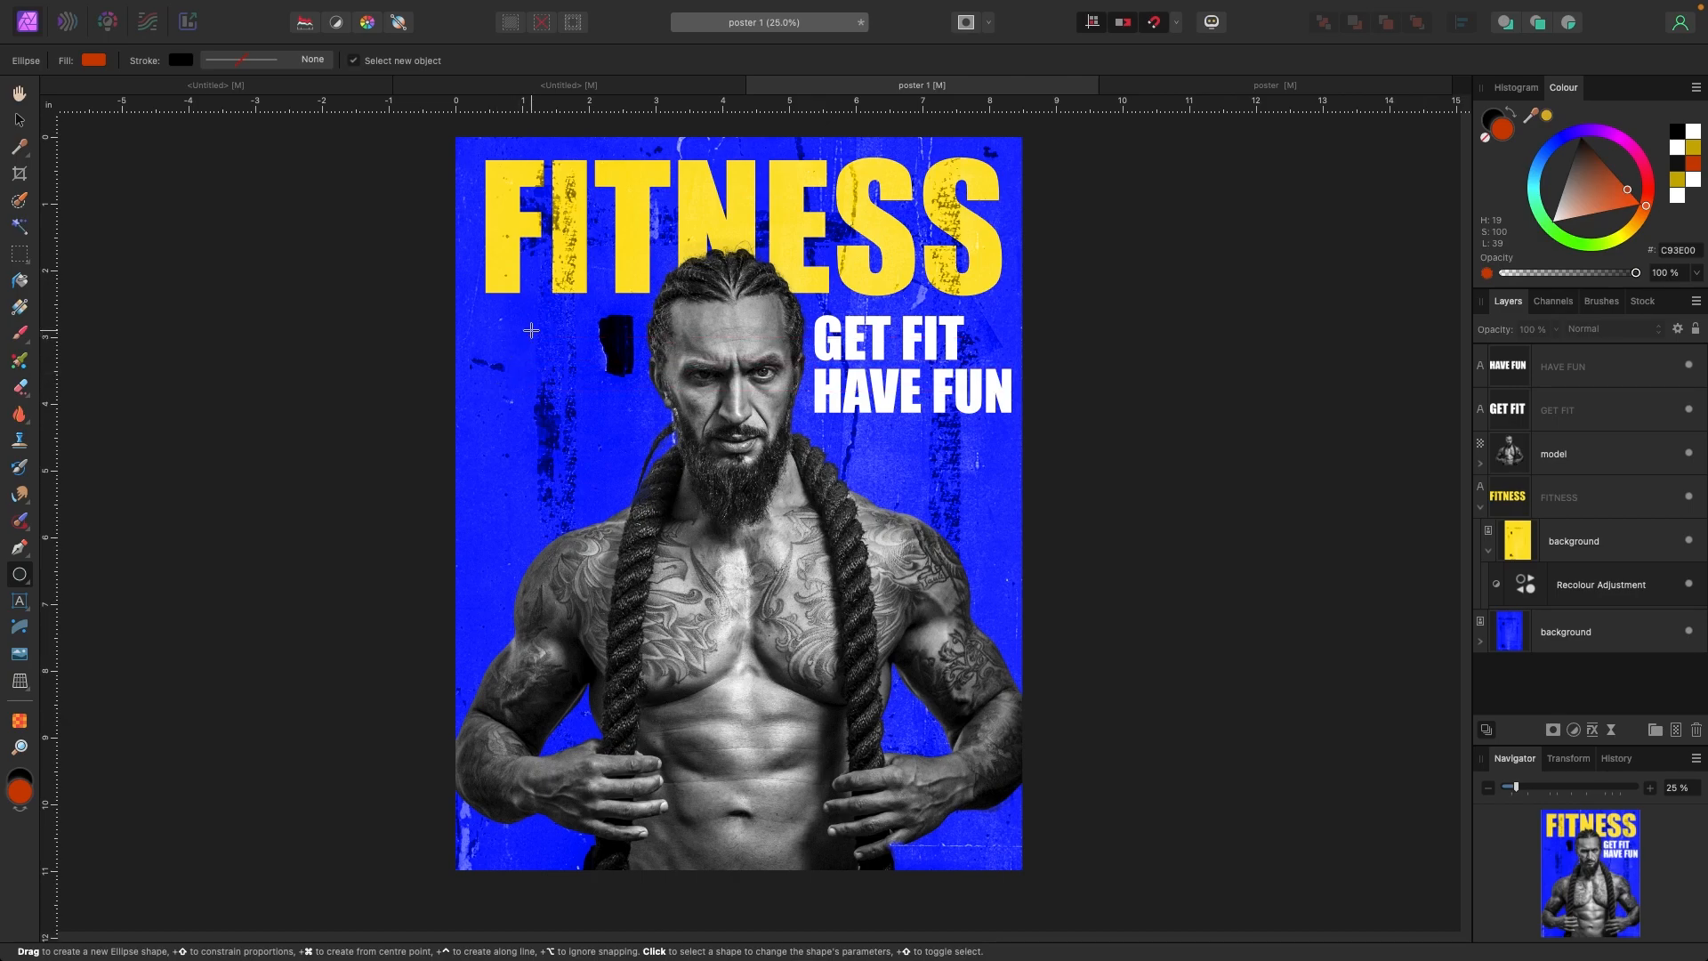
pyautogui.moveTo(529, 323); pyautogui.dragTo(966, 759)
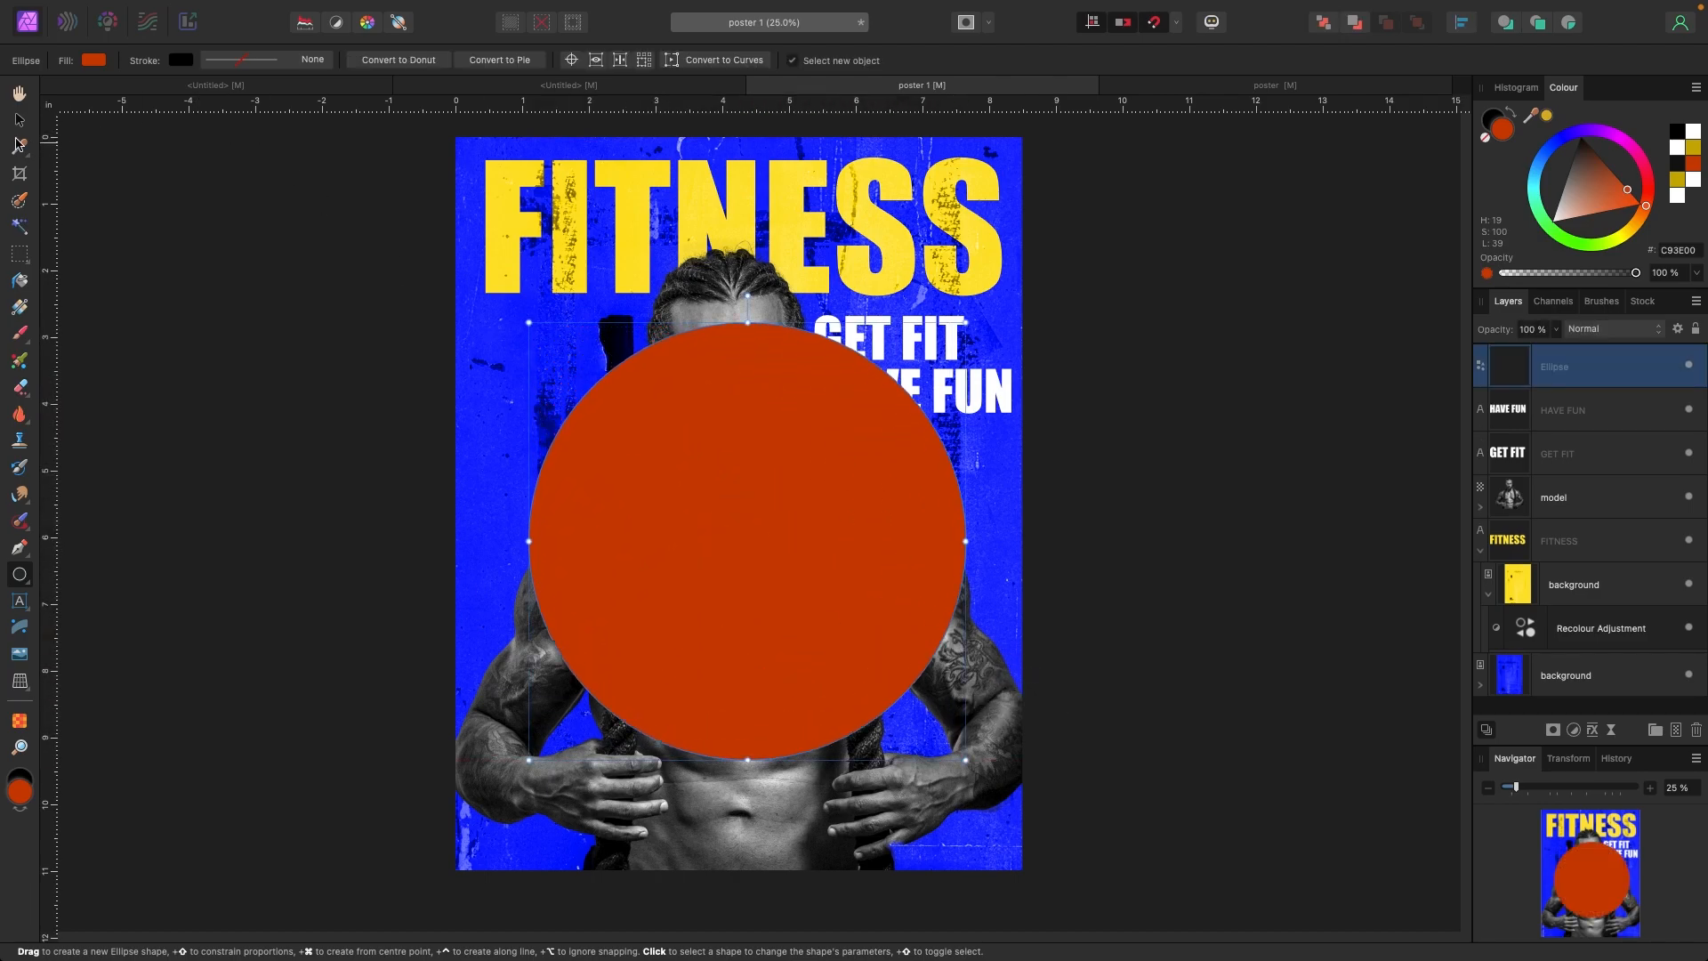
pyautogui.click(19, 120)
pyautogui.moveTo(737, 496); pyautogui.dragTo(717, 534)
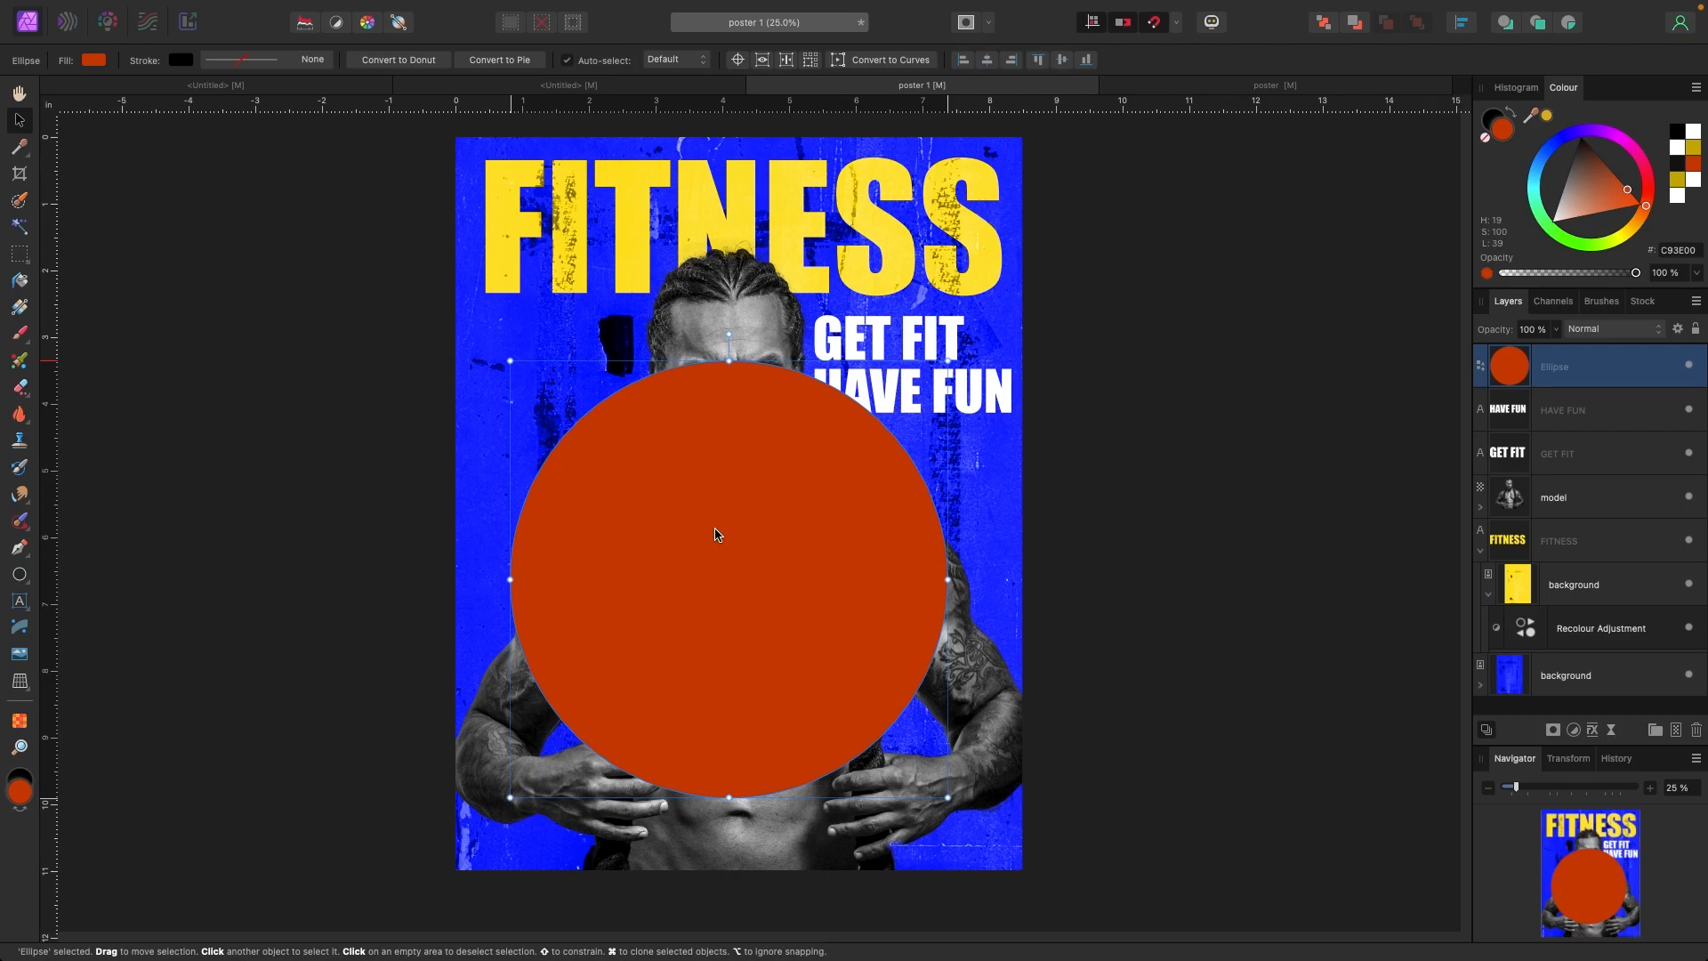
pyautogui.moveTo(724, 541); pyautogui.dragTo(751, 572)
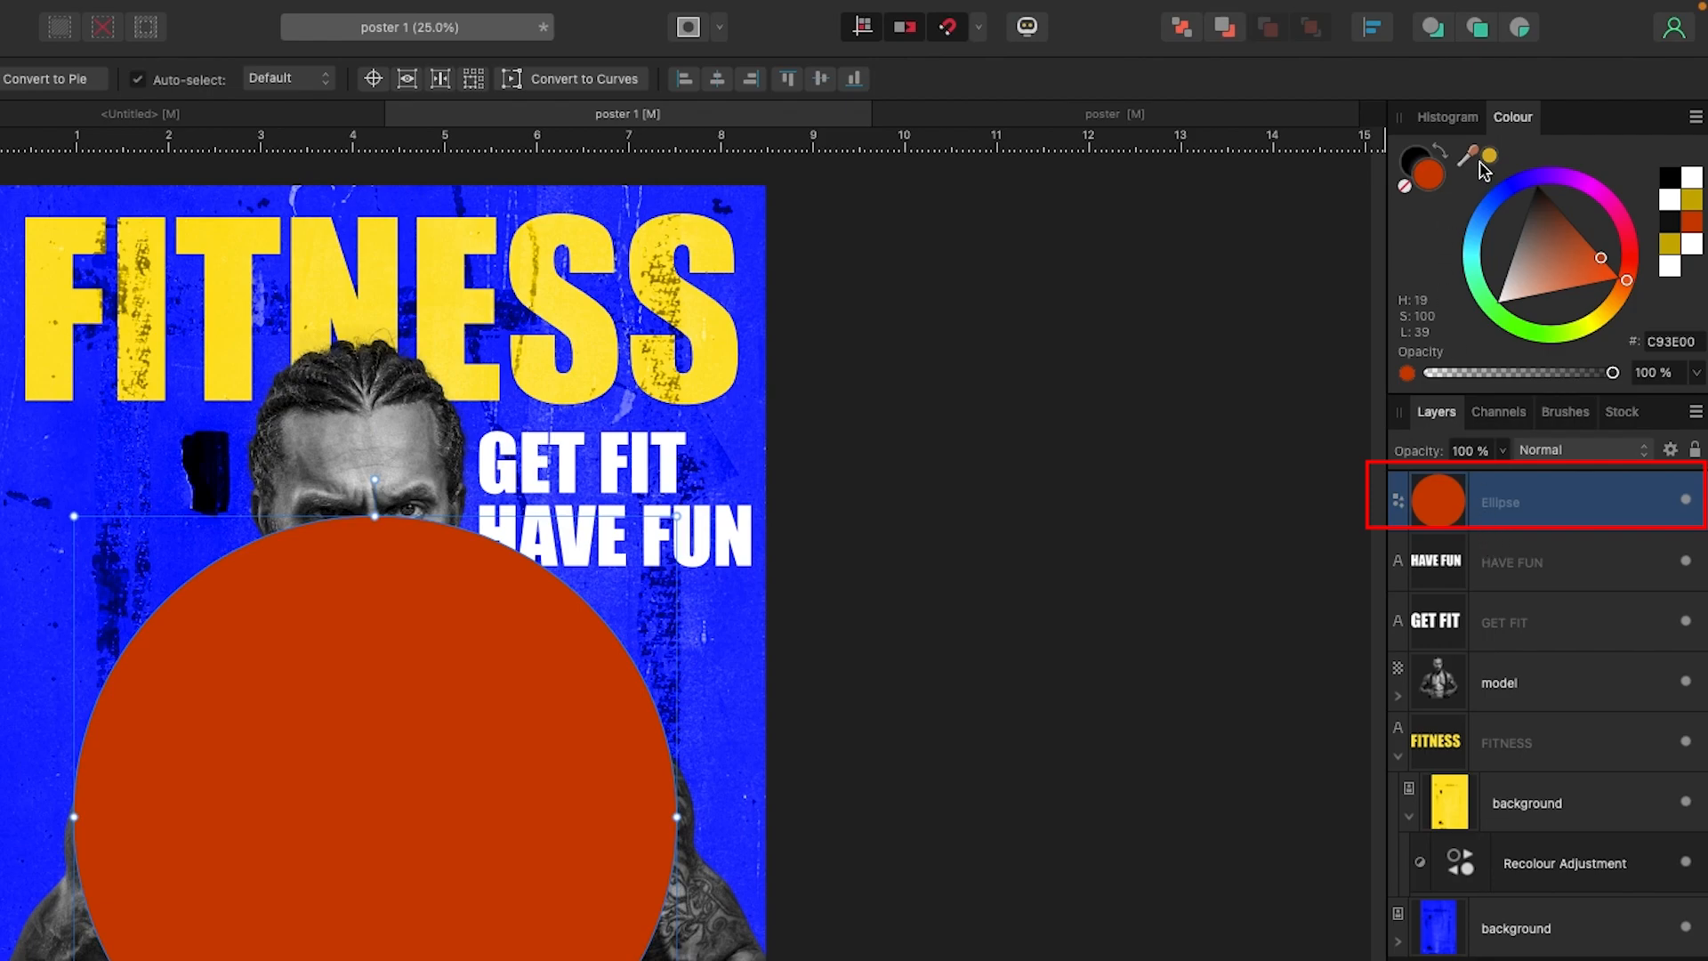
# Step: Sample the FITNESS title's yellow (FFE430) and apply it as the circle's fill
pyautogui.moveTo(1489, 160); pyautogui.dragTo(454, 292)
pyautogui.click(1491, 155)
pyautogui.moveTo(478, 872); pyautogui.dragTo(458, 815)
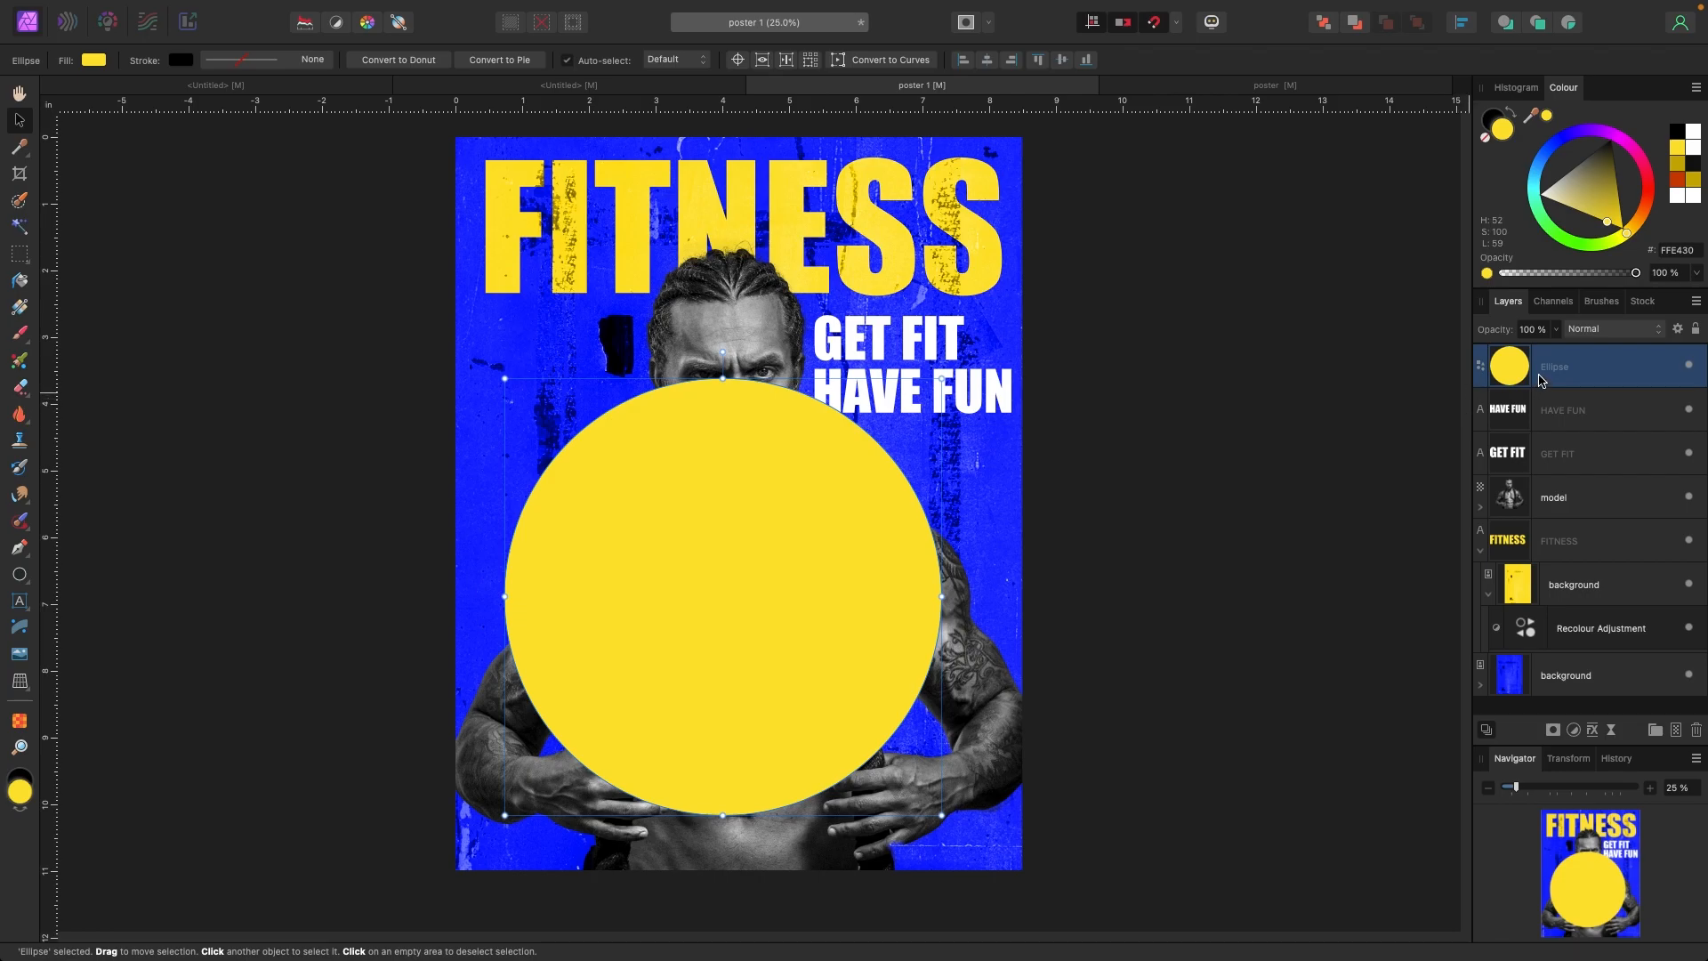
# Step: Place the yellow circle's layer behind the model and enlarge the circle to slightly more than the page width, about 8.7 in
pyautogui.moveTo(1517, 367); pyautogui.dragTo(1489, 500)
pyautogui.moveTo(854, 468); pyautogui.dragTo(868, 473)
pyautogui.click(1153, 449)
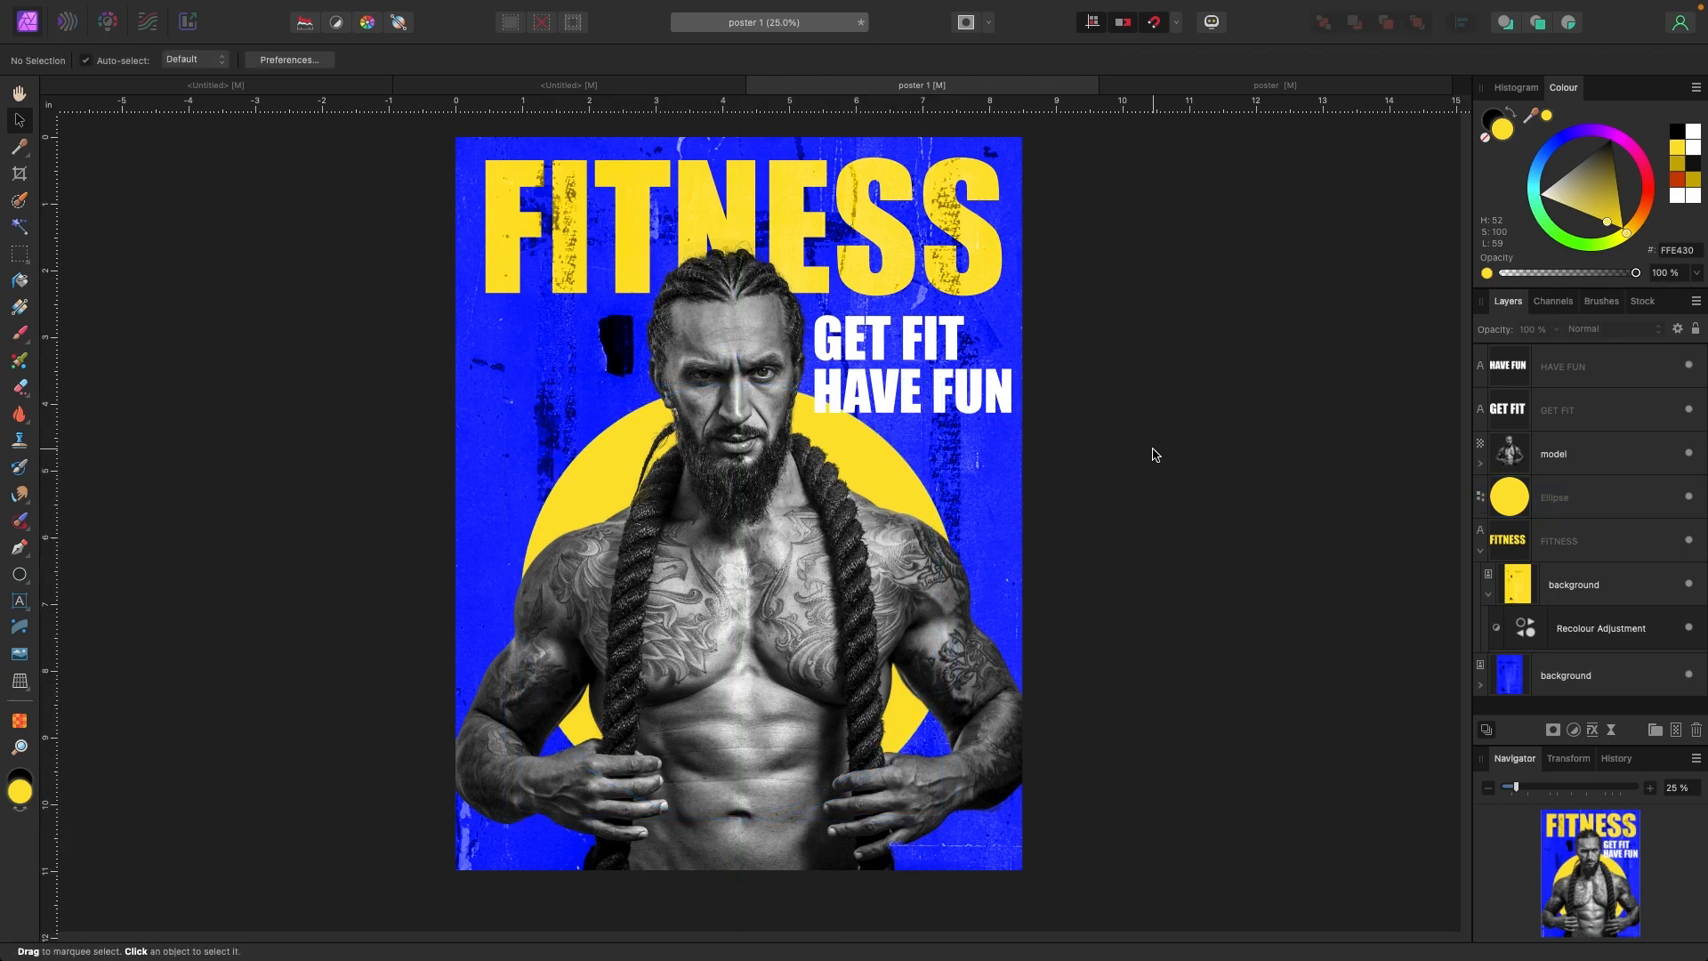
pyautogui.click(1524, 501)
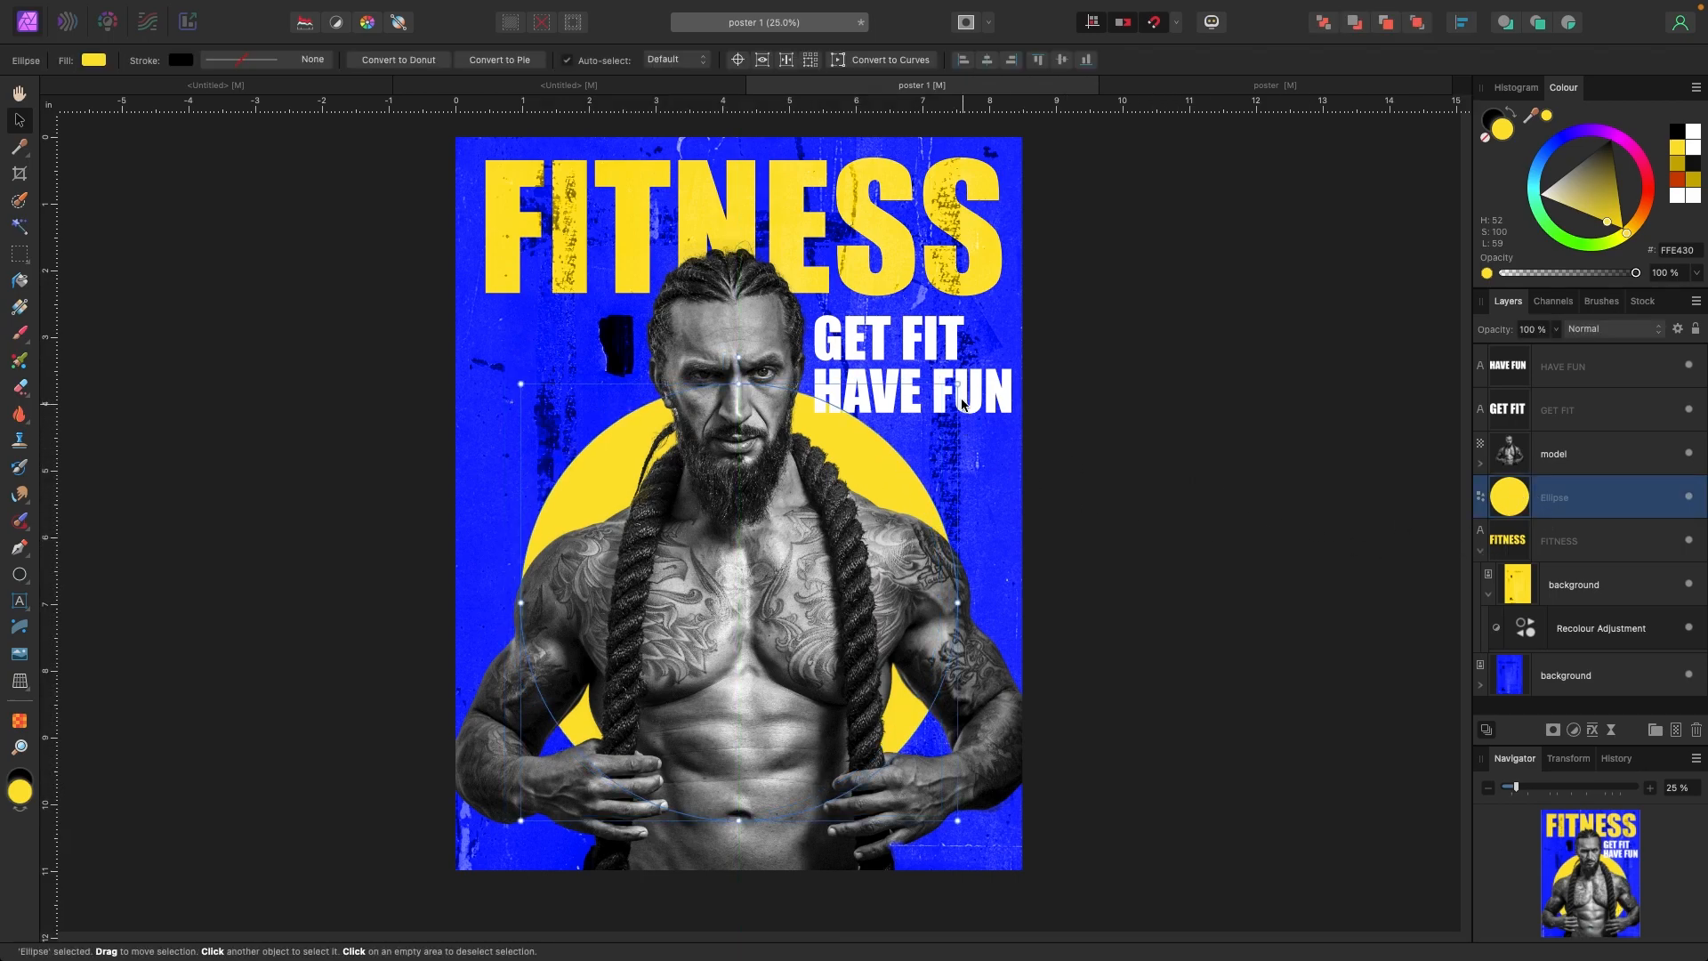
pyautogui.moveTo(958, 384); pyautogui.dragTo(1022, 407)
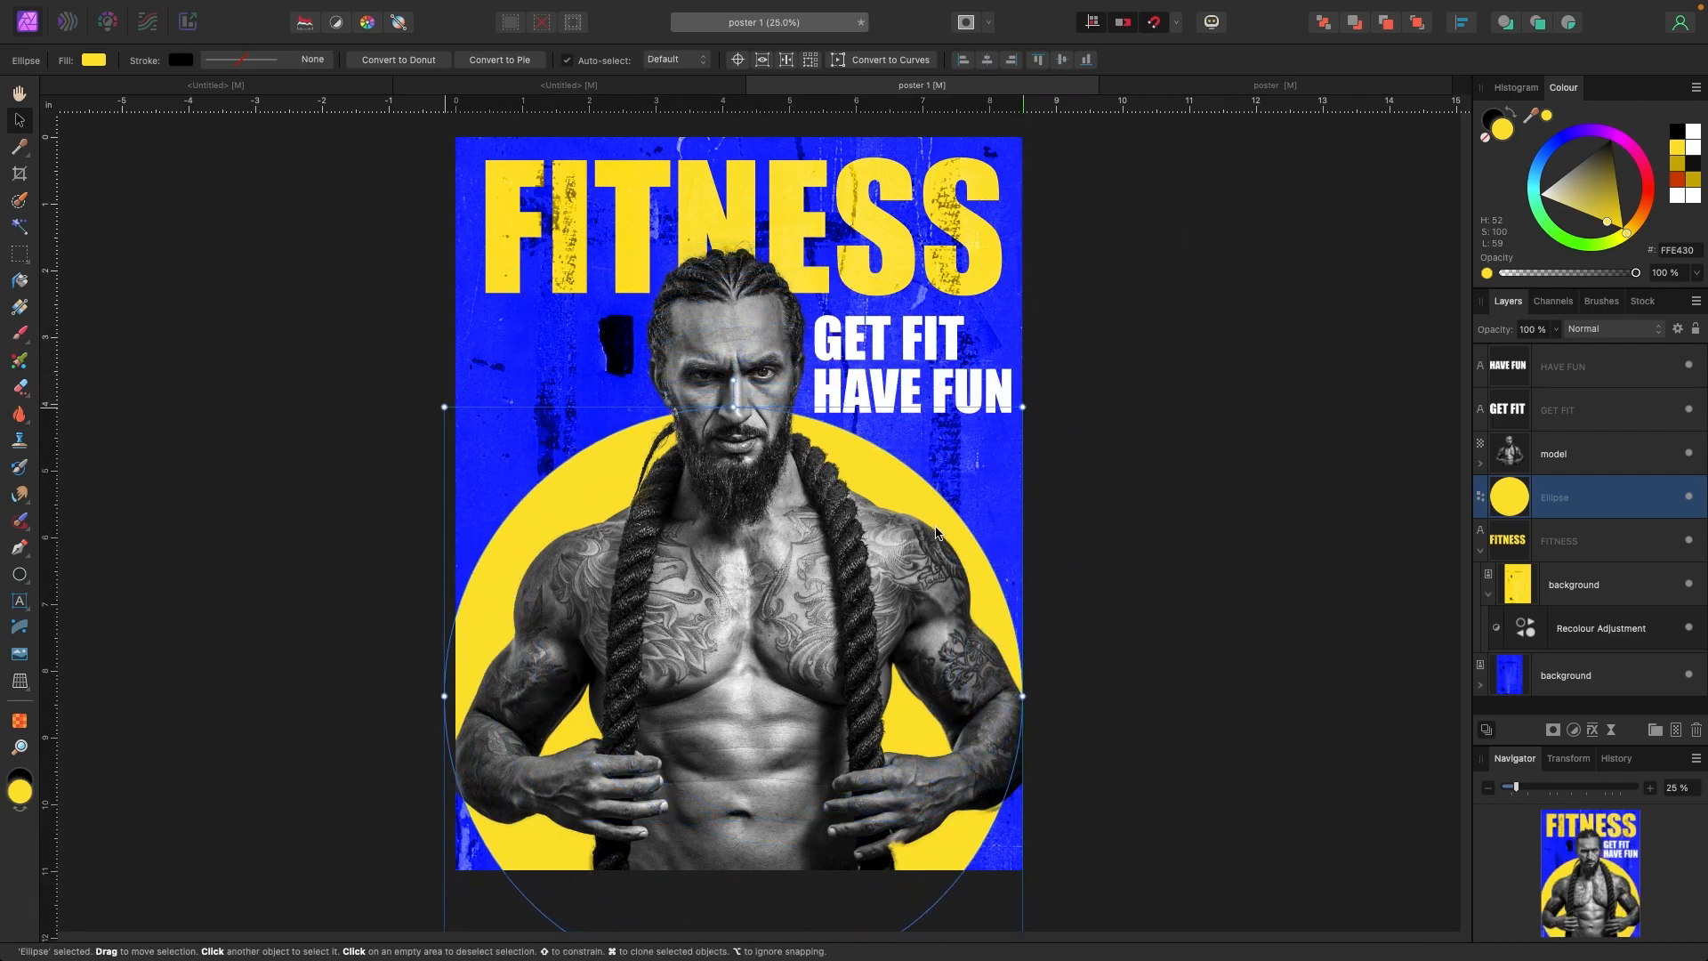
# Step: Apply a Gaussian Blur layer effect with a 350 px radius to the yellow circle and shift the glow slightly down
pyautogui.click(1592, 730)
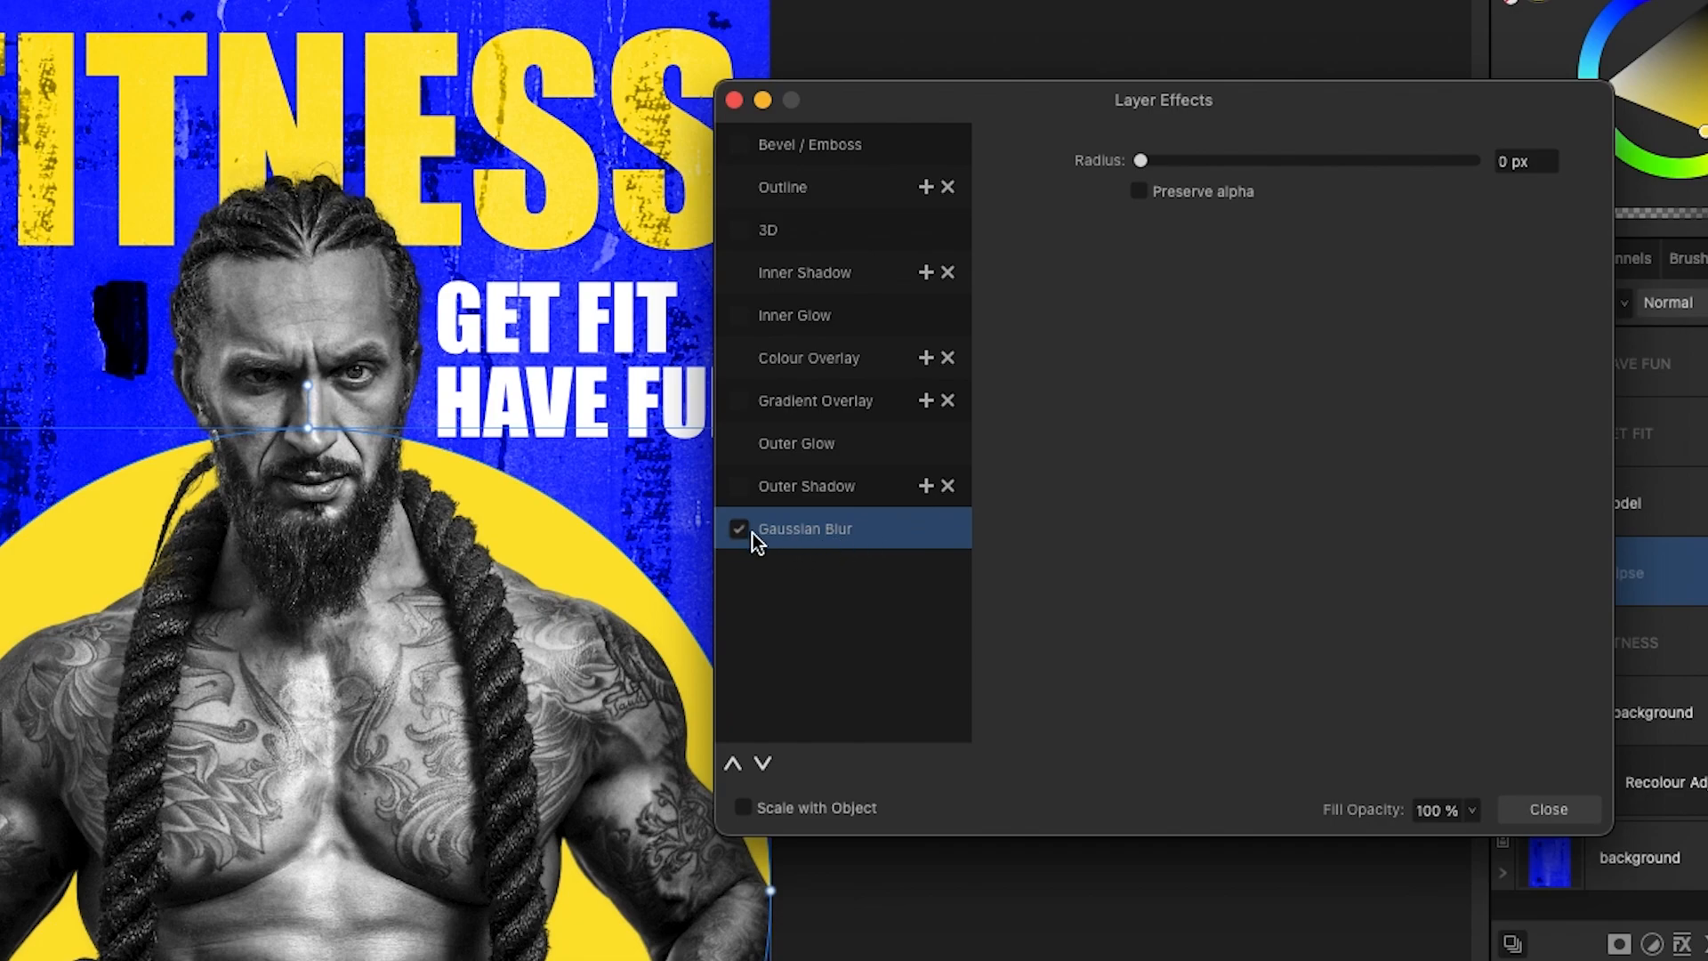
pyautogui.moveTo(1140, 162); pyautogui.dragTo(1655, 204)
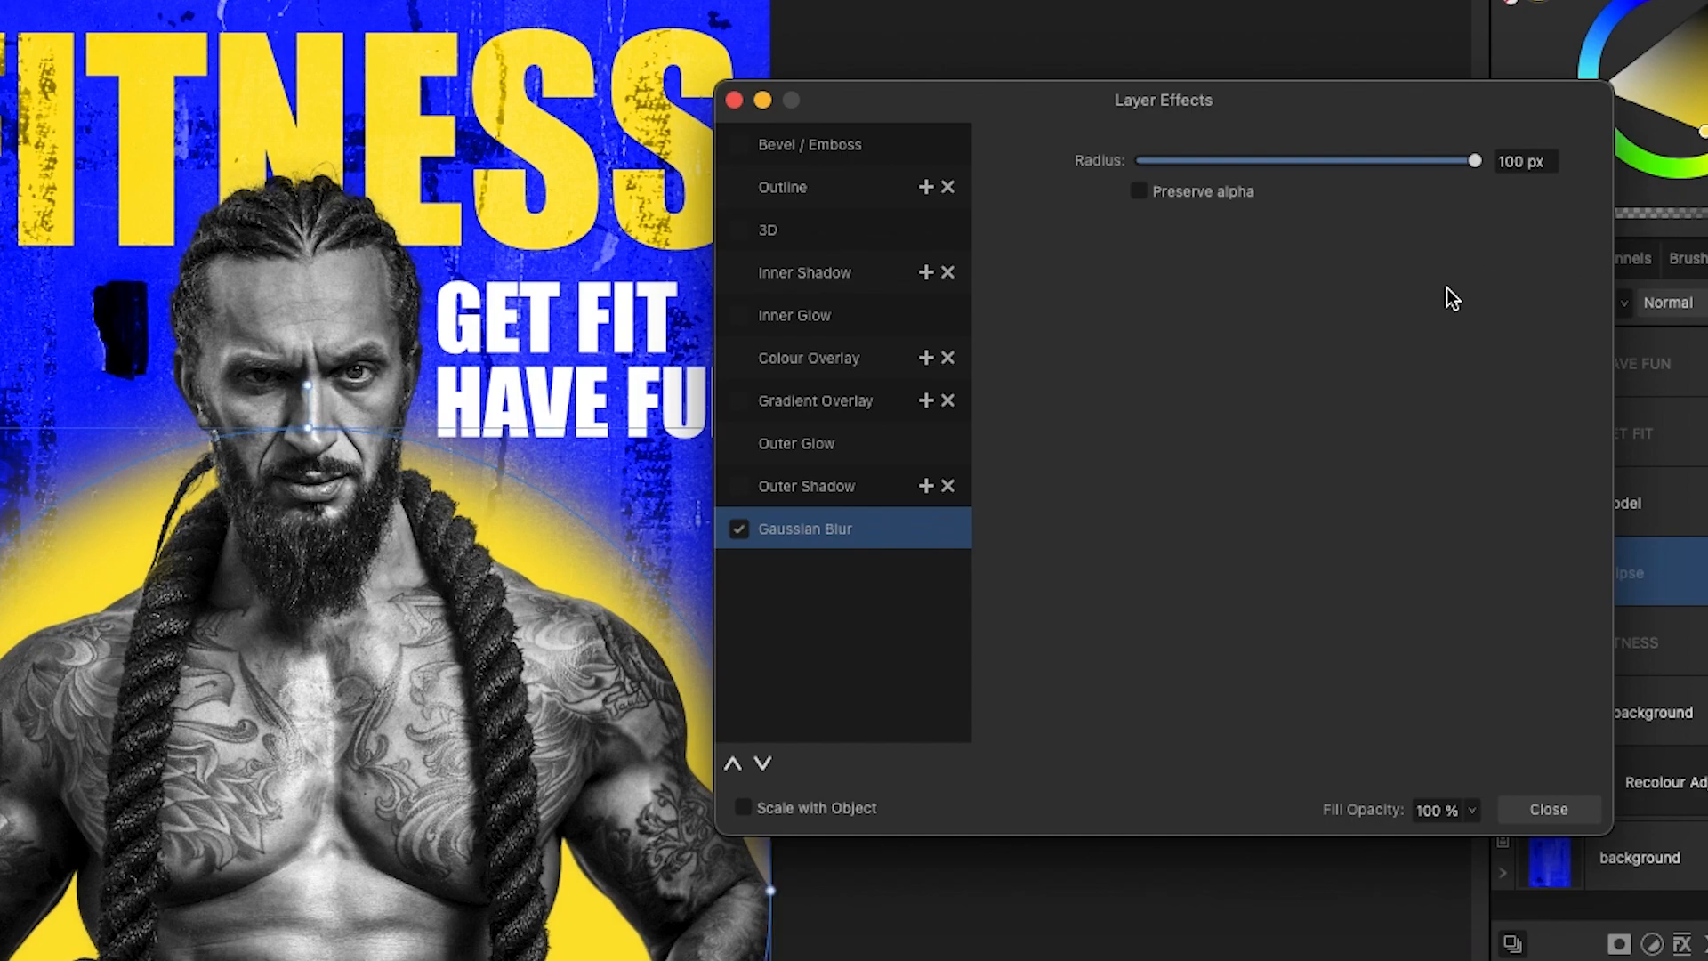
pyautogui.click(1534, 164)
pyautogui.press('BackSpace')
pyautogui.write('350')
pyautogui.press('Return')
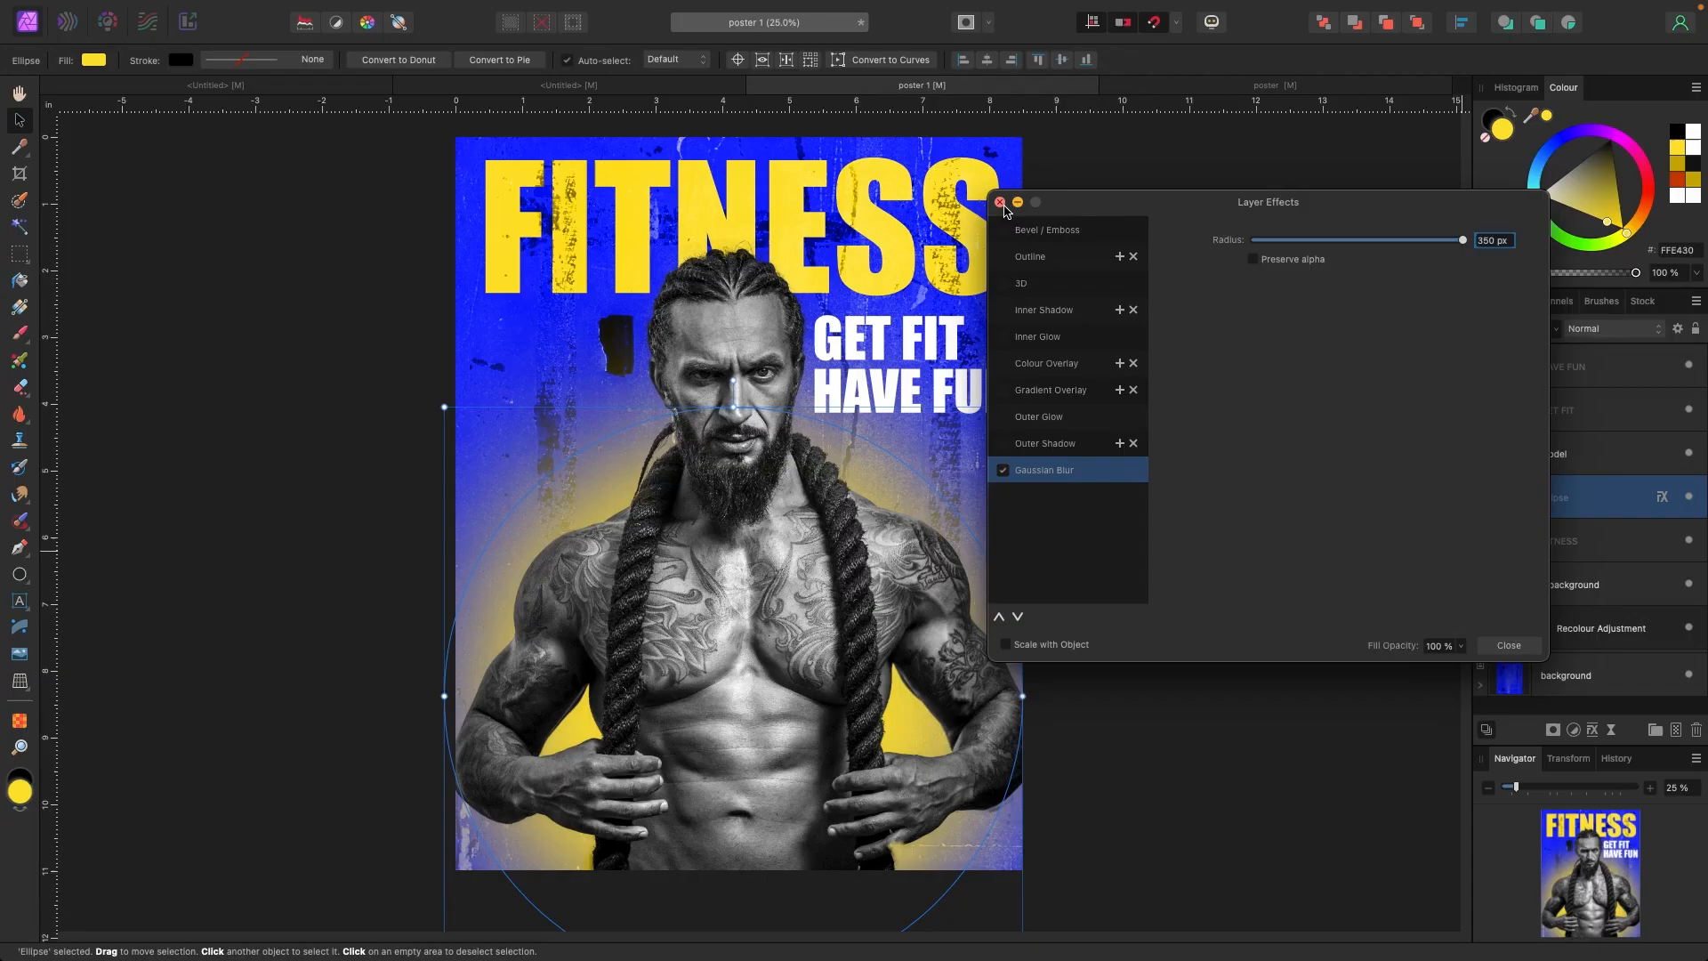
pyautogui.click(734, 100)
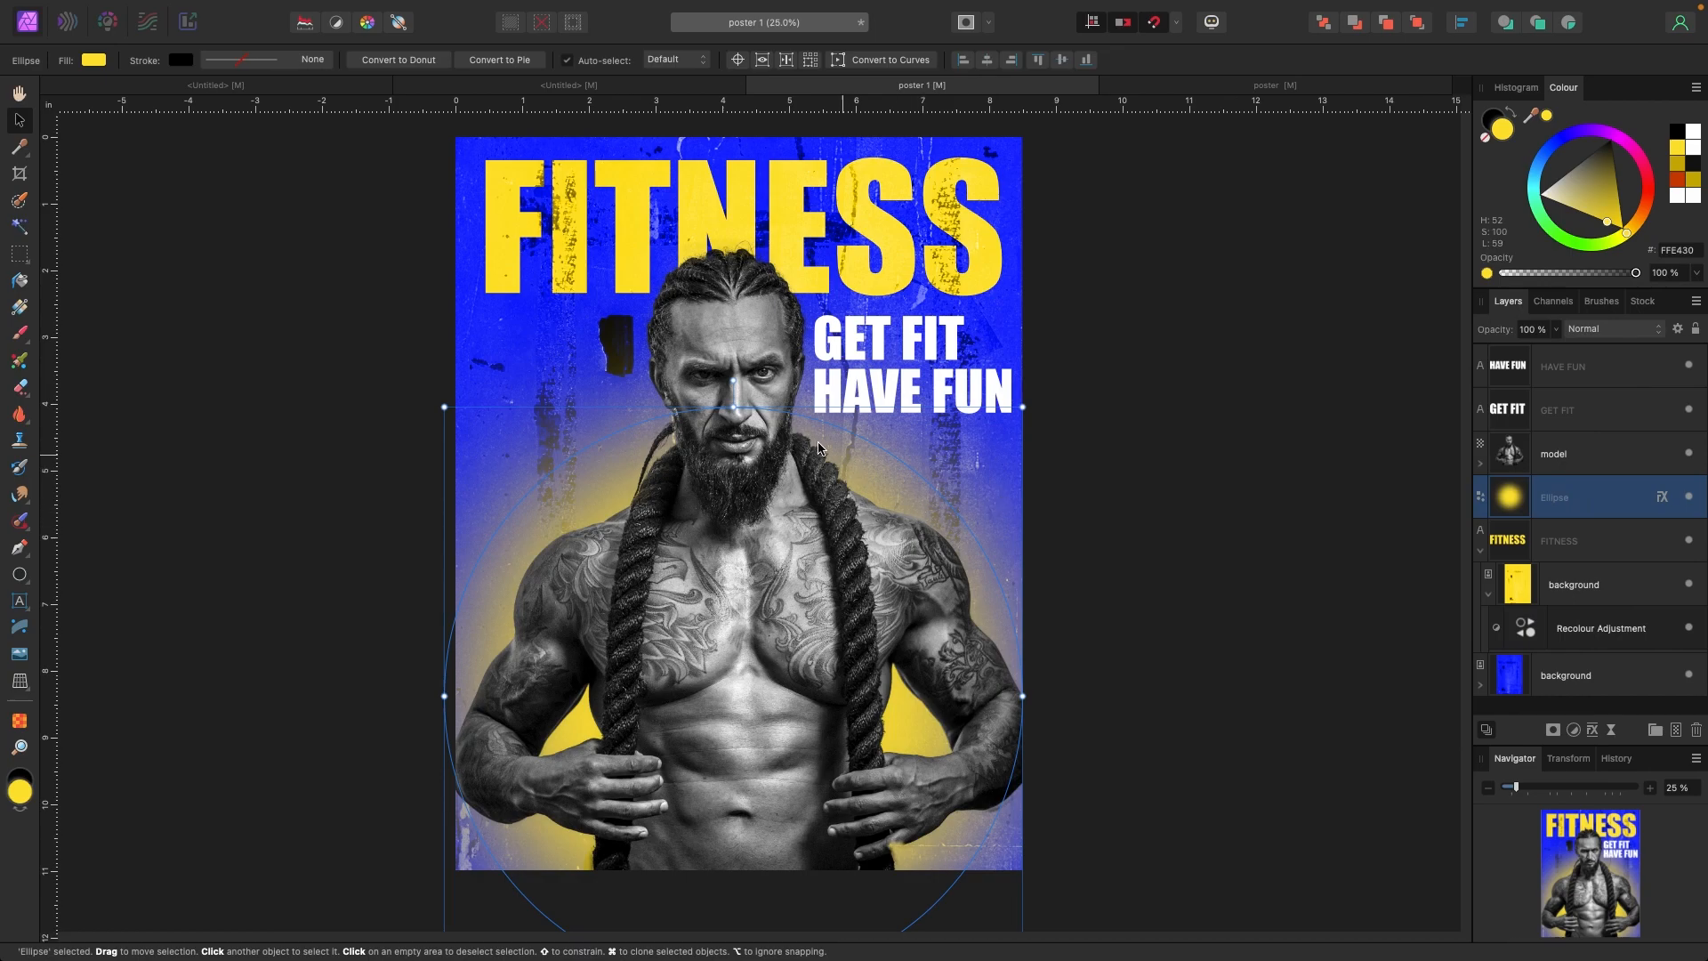
pyautogui.moveTo(910, 729)
pyautogui.mouseDown()
pyautogui.moveTo(936, 740)
pyautogui.moveTo(919, 777)
pyautogui.moveTo(916, 747)
pyautogui.mouseUp()
pyautogui.click(1129, 687)
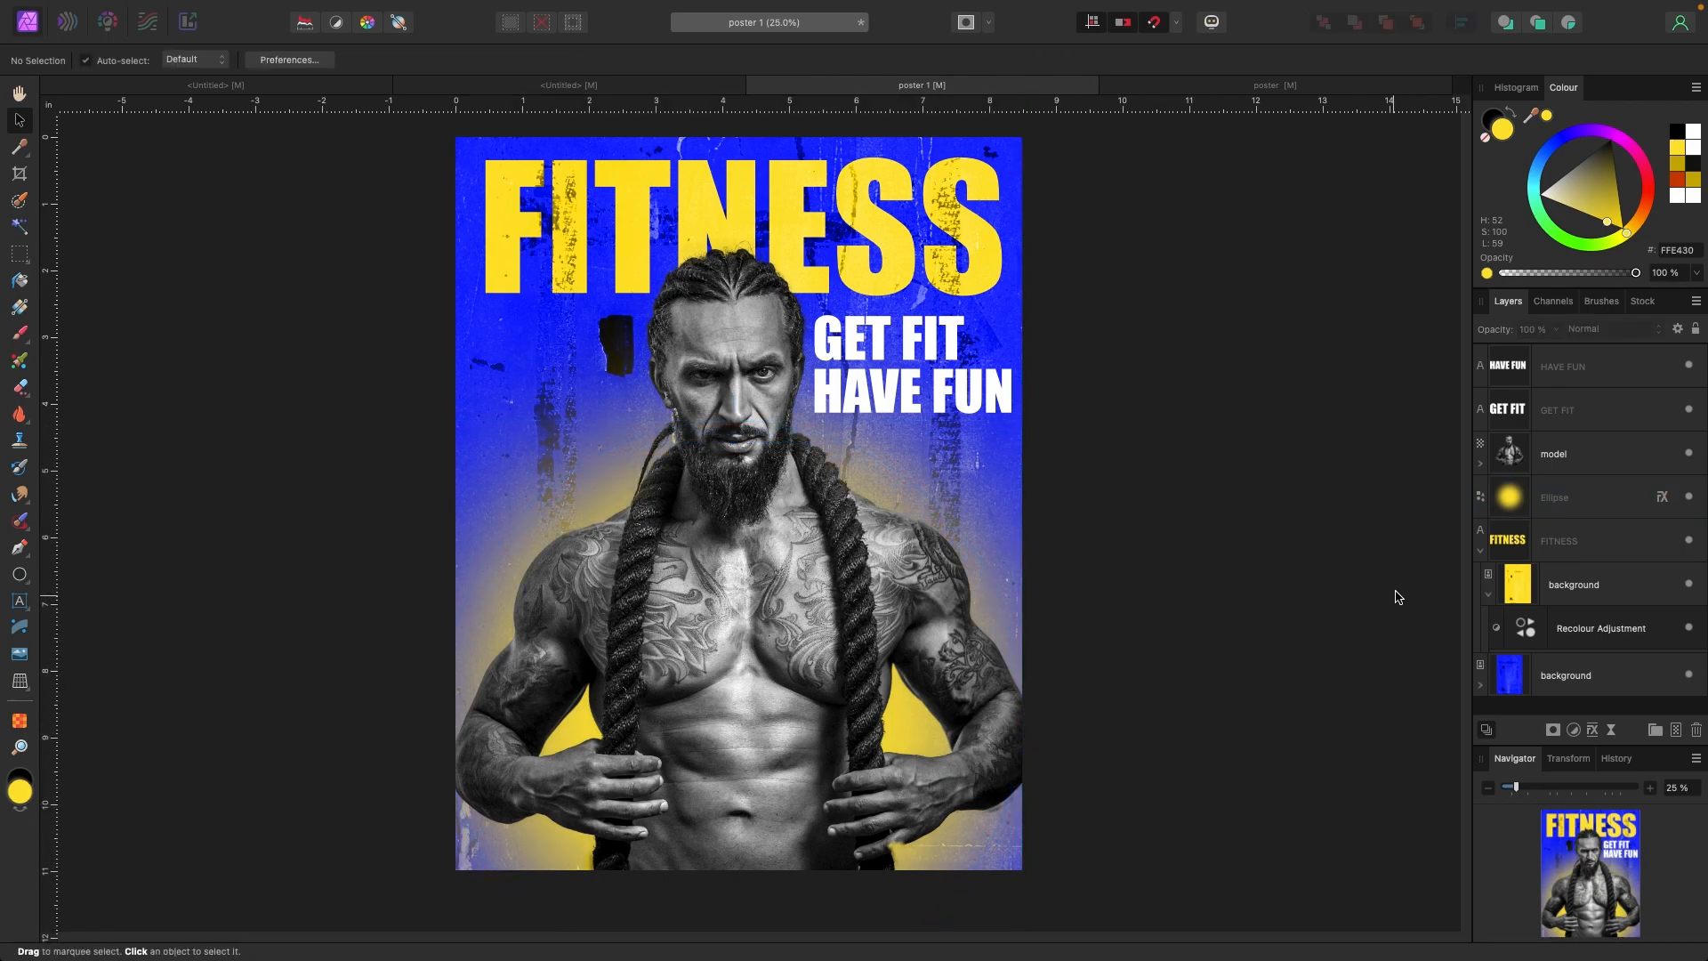
# Step: Duplicate the blurred ellipse layer and switch the upper copy's visibility off and on to compare the glow
pyautogui.click(1539, 513)
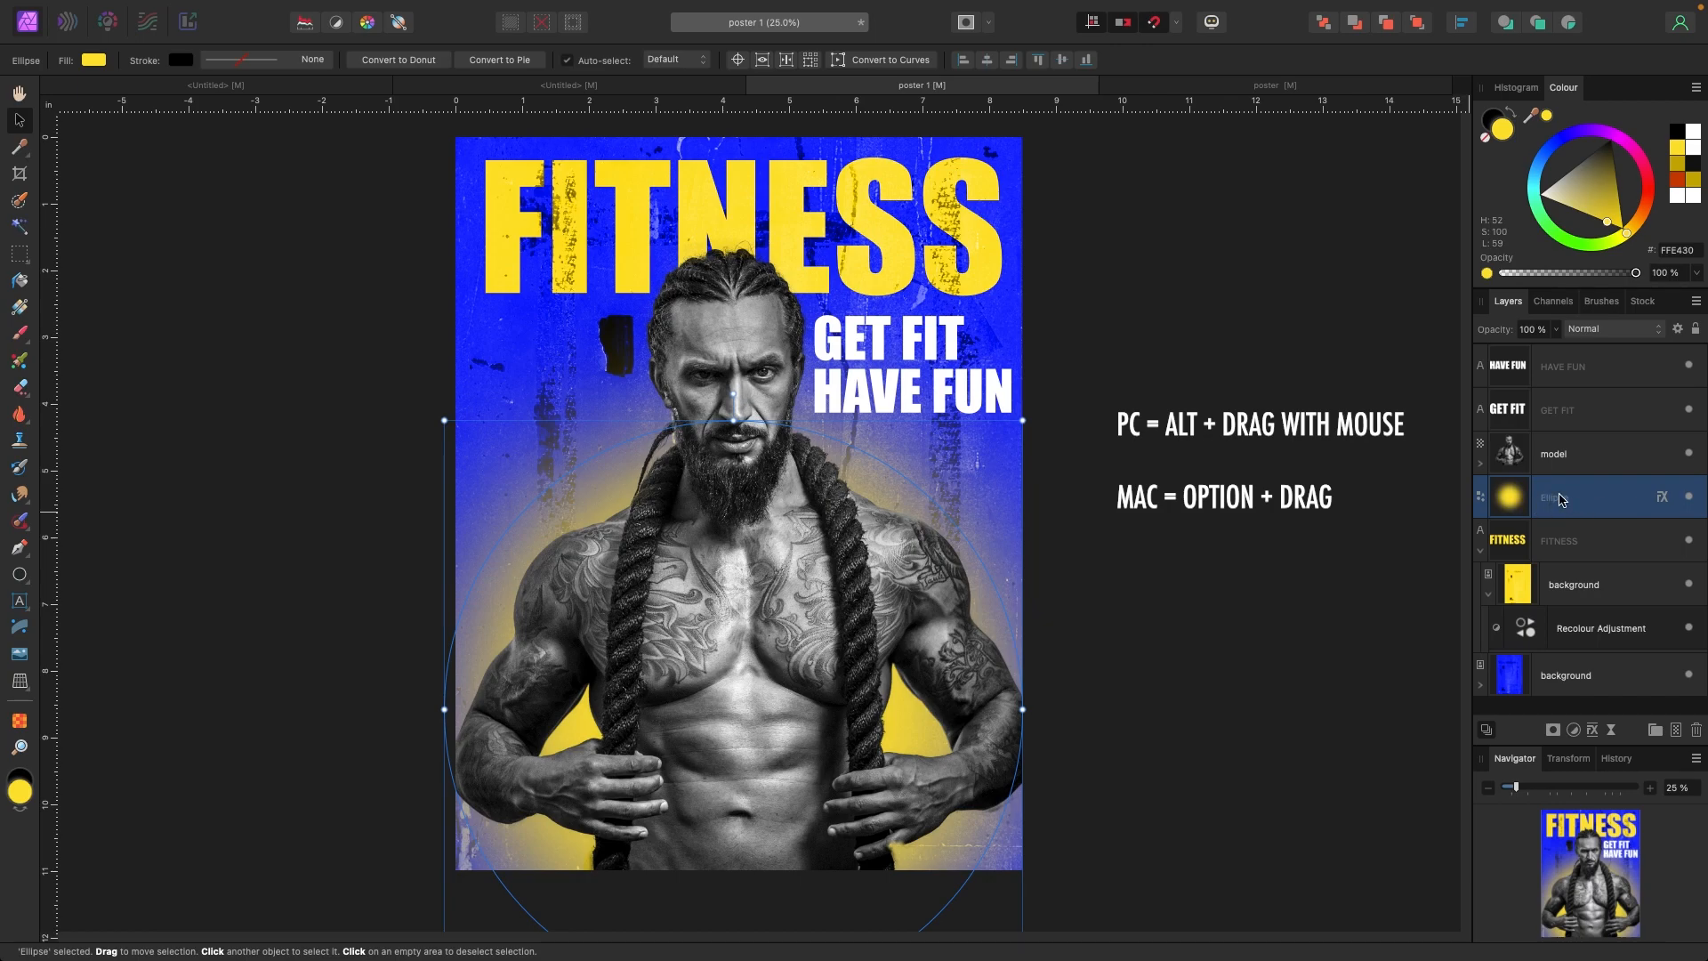
pyautogui.moveTo(1560, 499); pyautogui.dragTo(1527, 526)
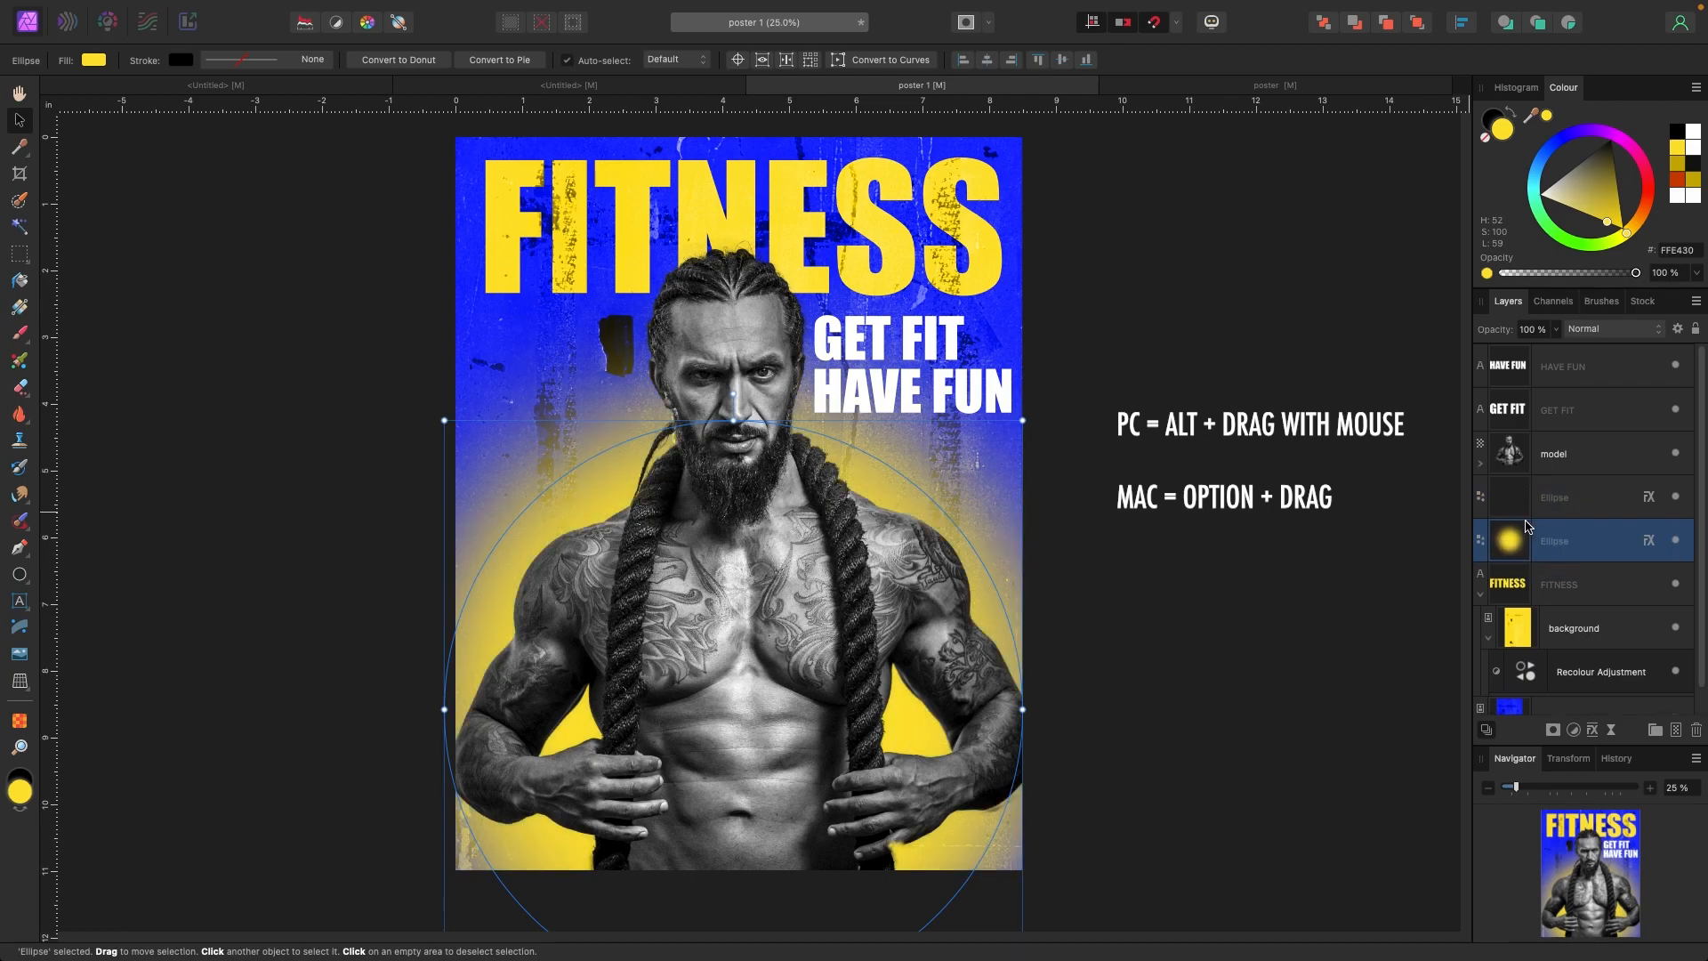
pyautogui.click(1517, 513)
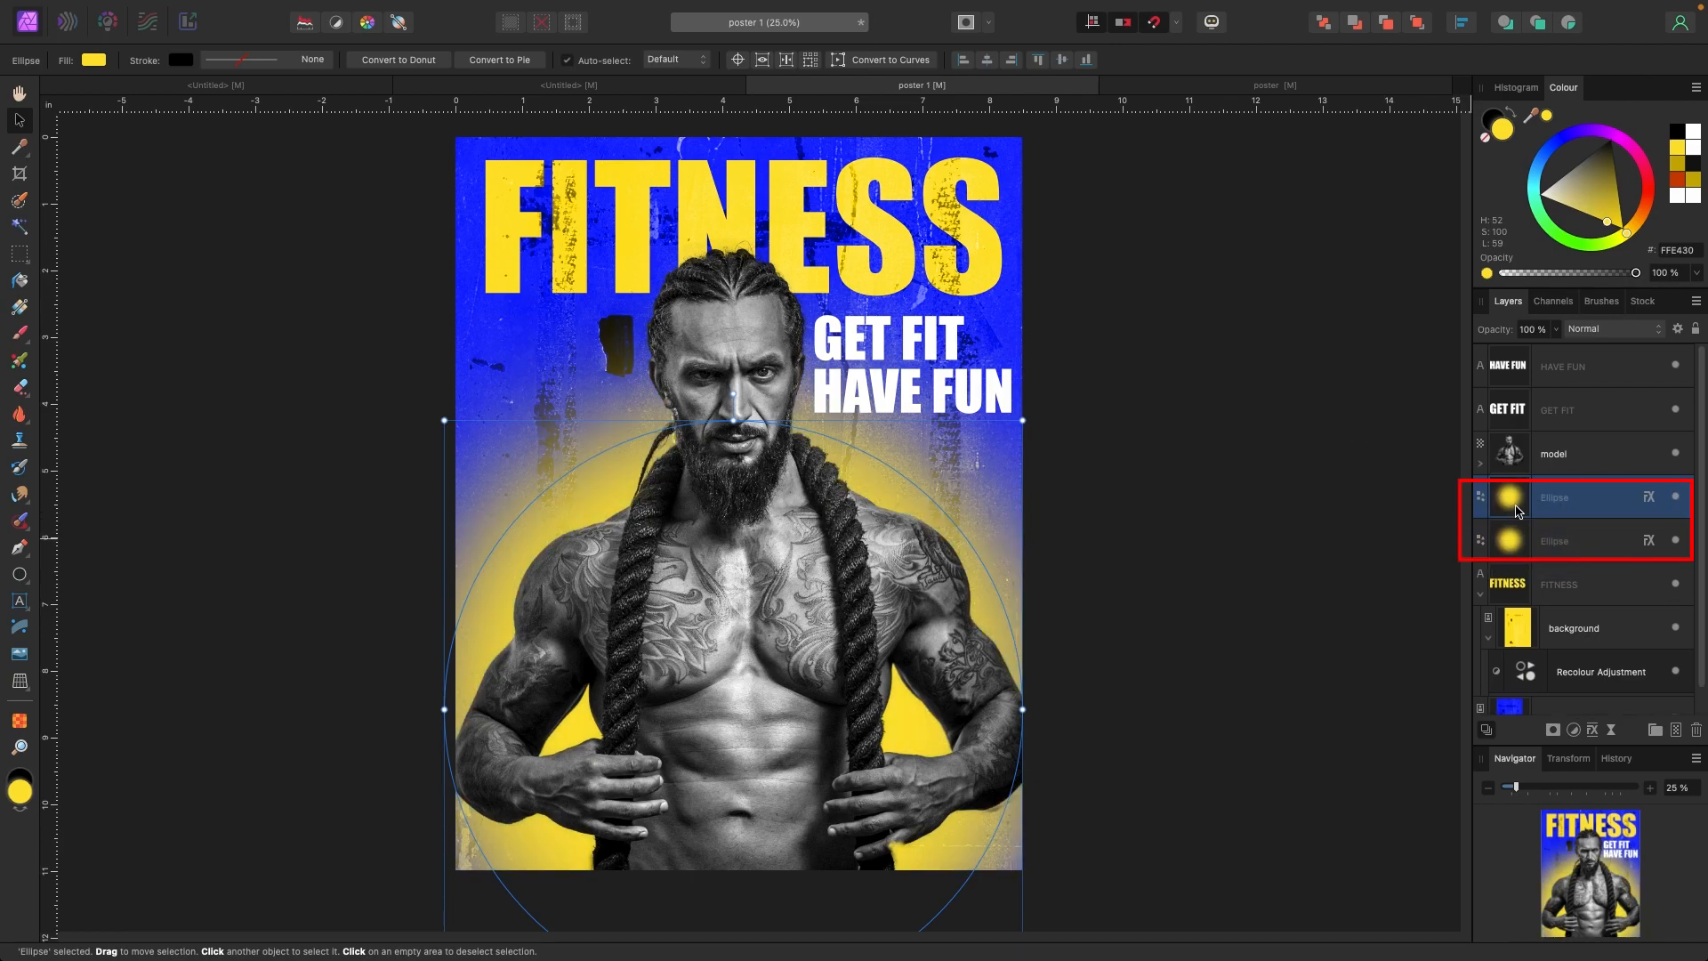
pyautogui.click(1676, 498)
pyautogui.click(1676, 497)
pyautogui.click(1677, 498)
pyautogui.click(1676, 498)
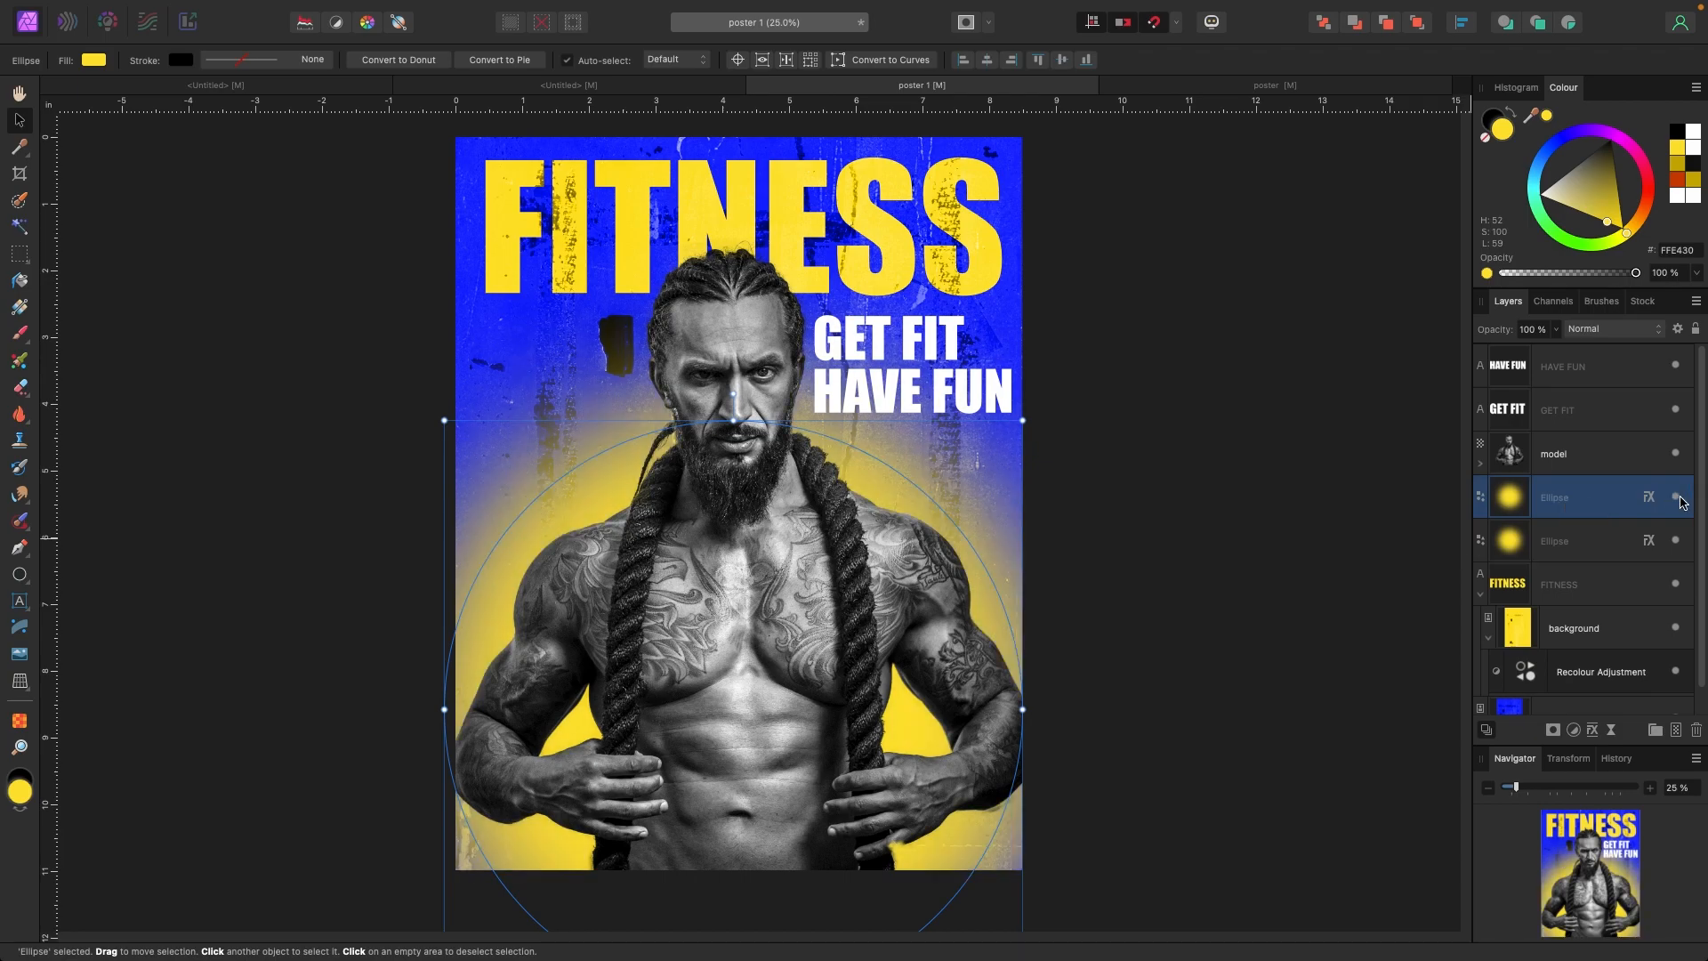
# Step: Recolour the upper blurred ellipse to orange (FFB730) and set its layer opacity to 60 %
pyautogui.moveTo(1633, 231); pyautogui.dragTo(1636, 223)
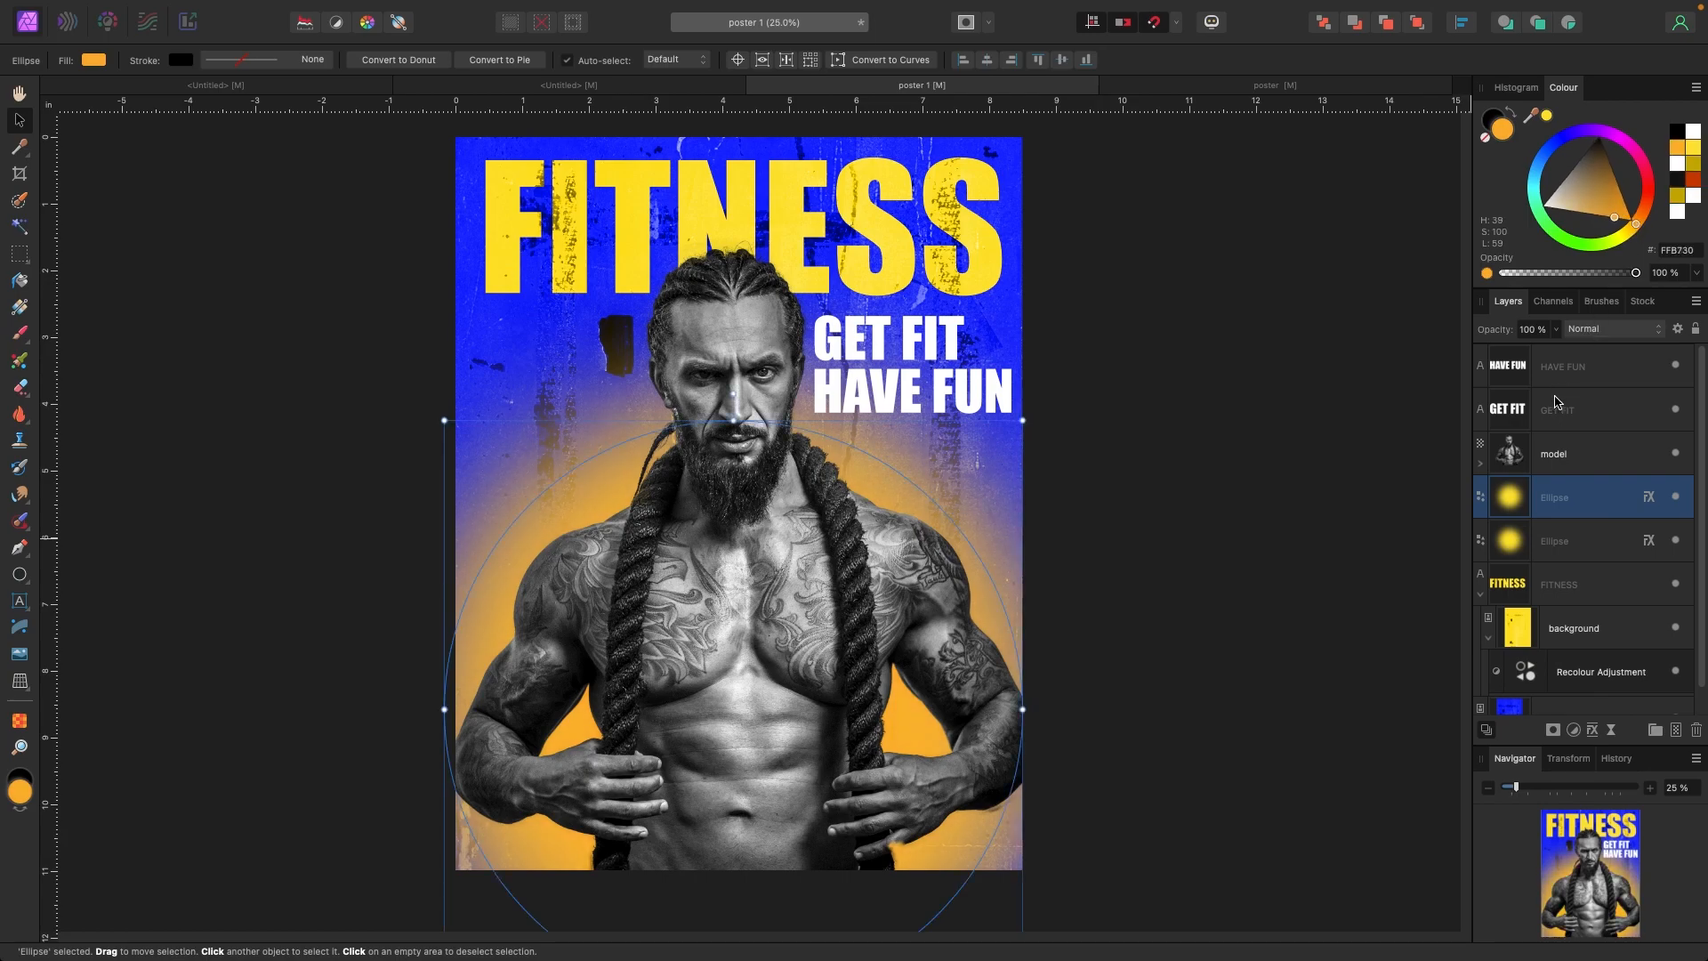
pyautogui.click(1558, 329)
pyautogui.moveTo(1561, 352); pyautogui.dragTo(1501, 353)
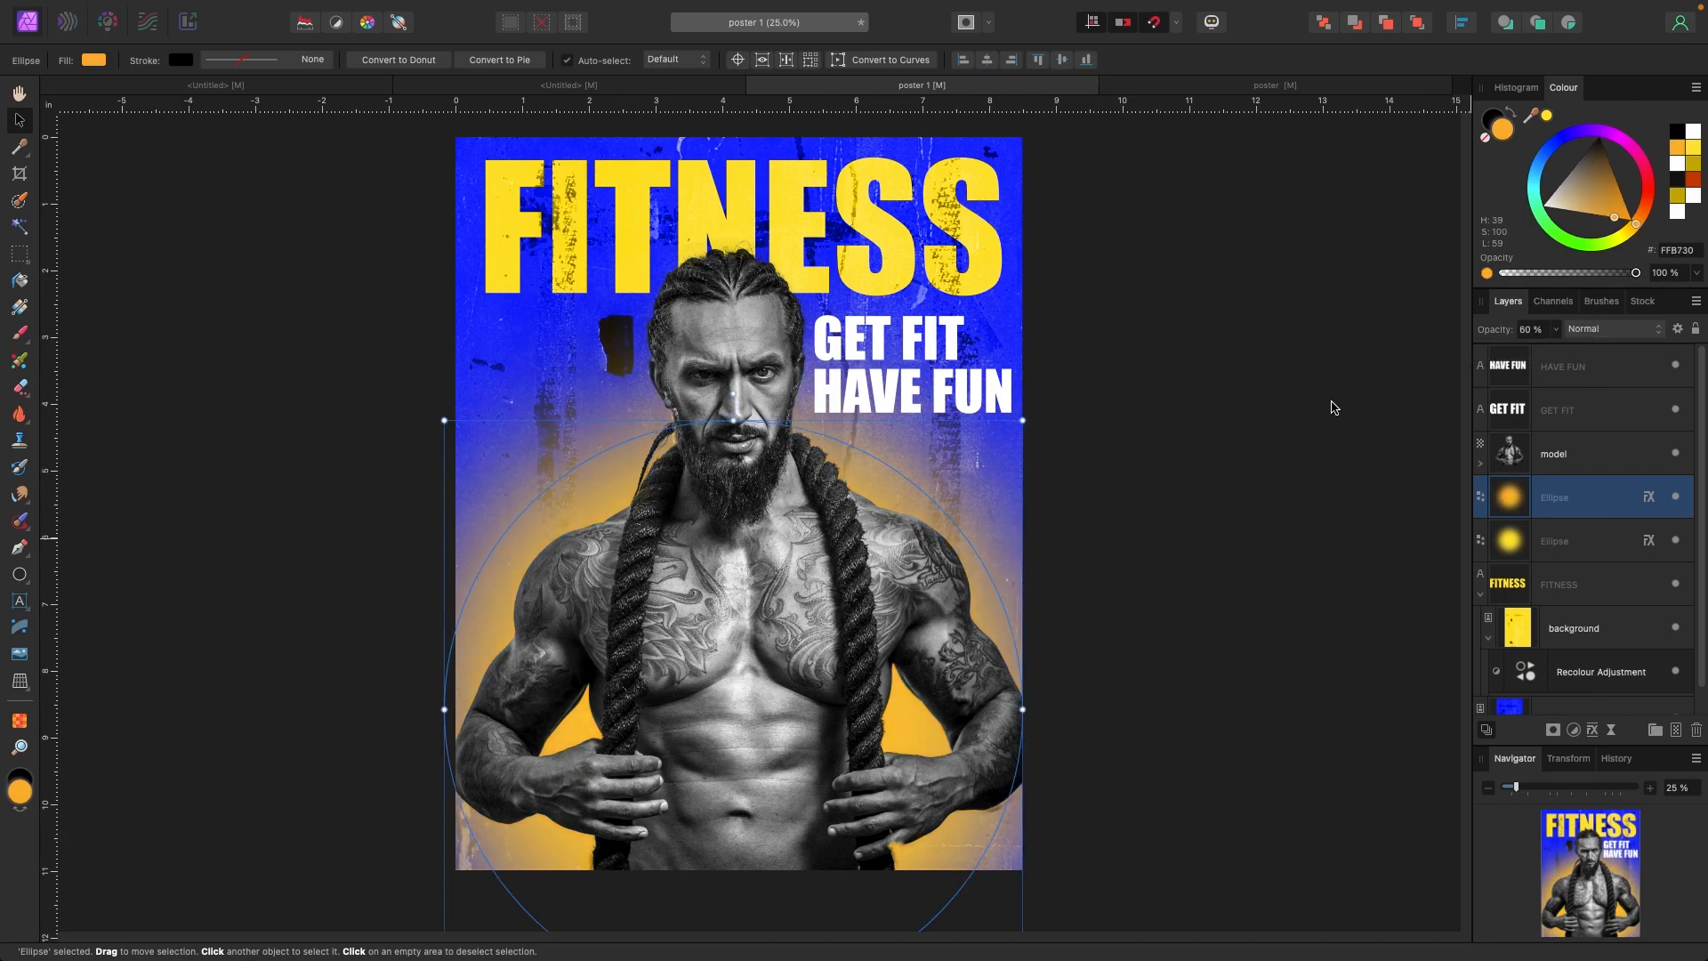
# Step: Enlarge the orange glow around its centre beyond both page sides, about 10.4 in across, and clear the selection
pyautogui.moveTo(1022, 420); pyautogui.dragTo(966, 451)
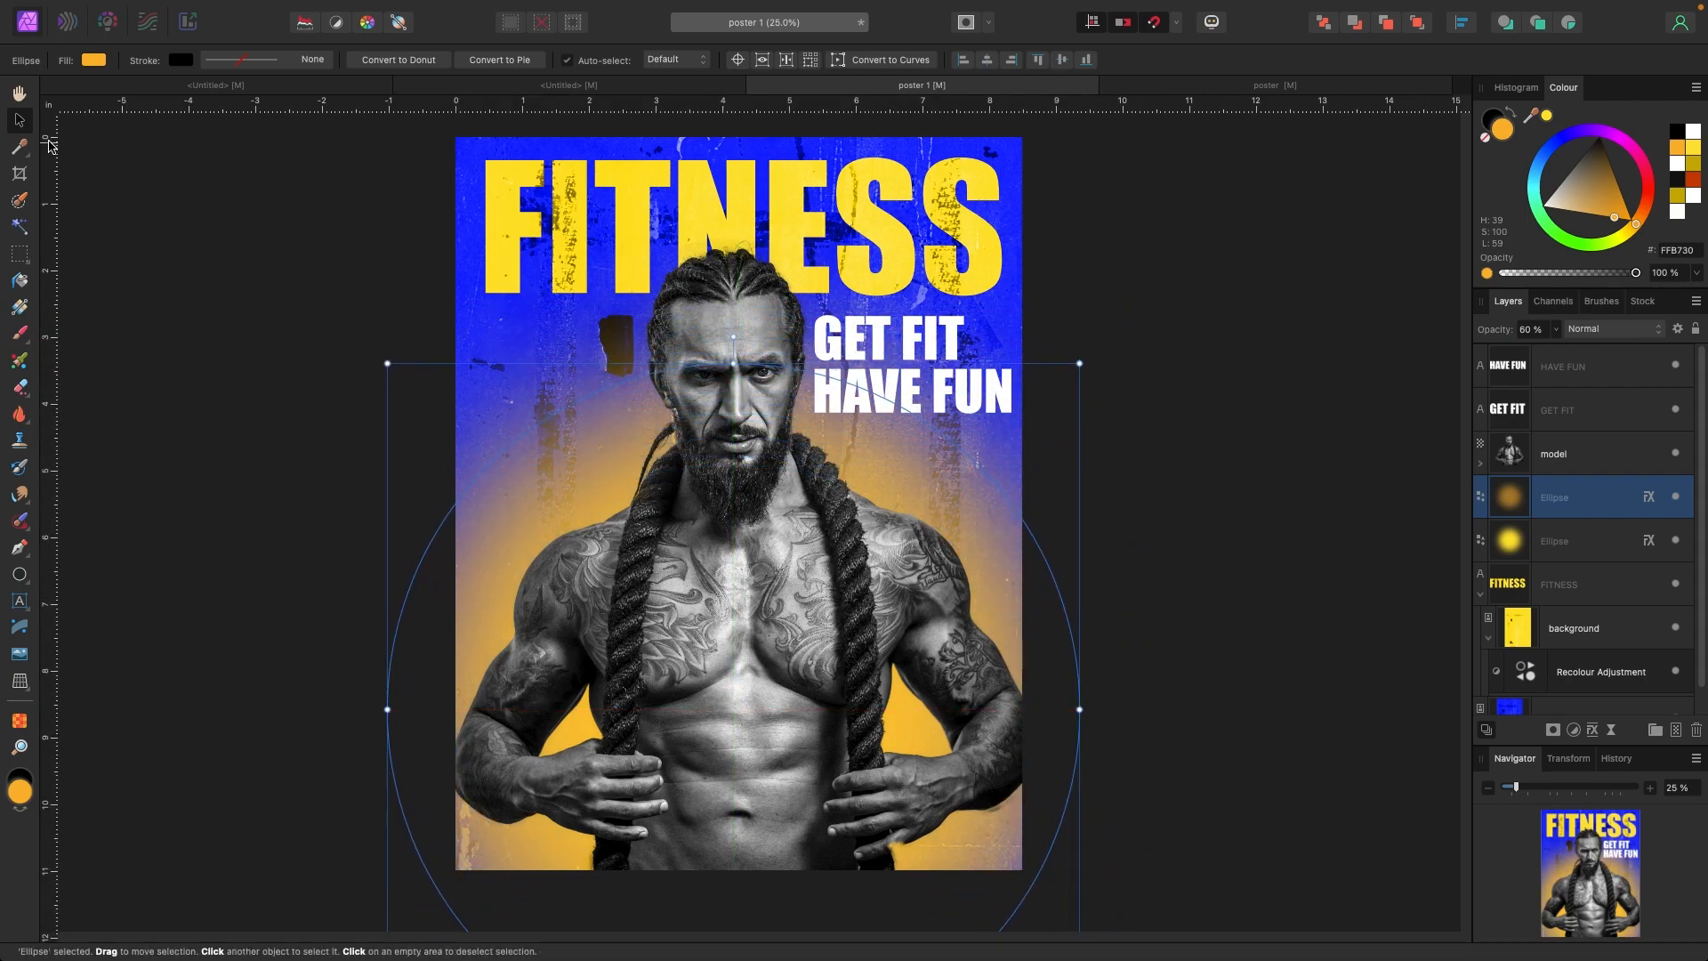
pyautogui.click(240, 248)
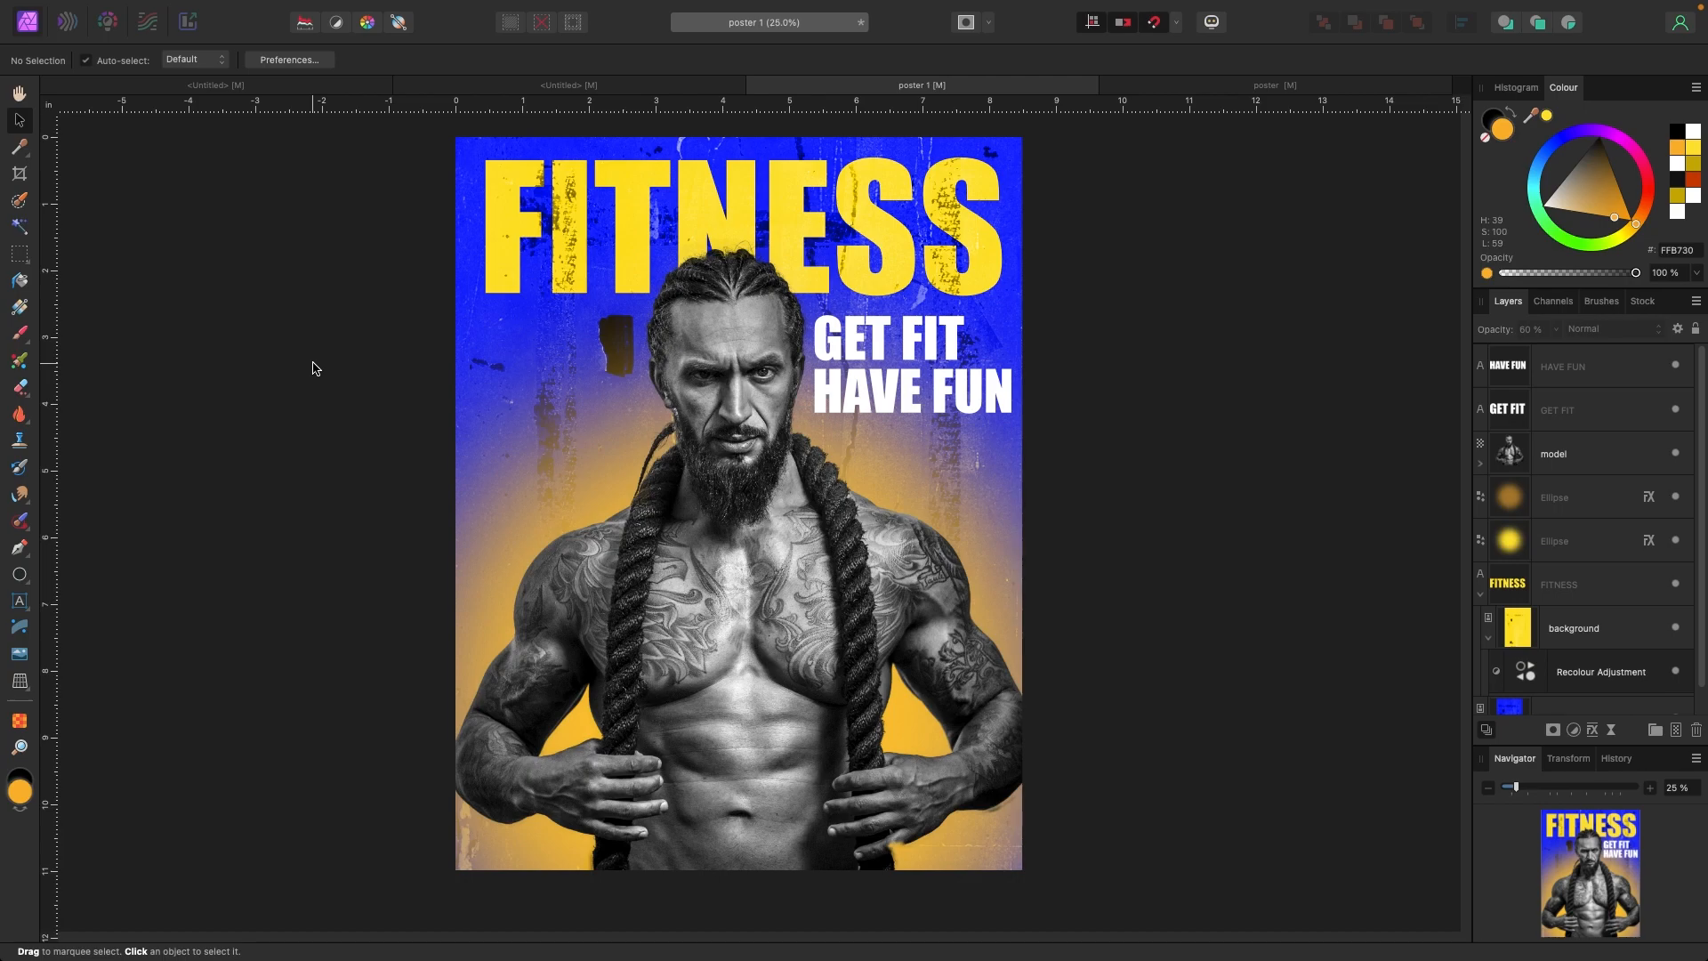
pyautogui.click(545, 219)
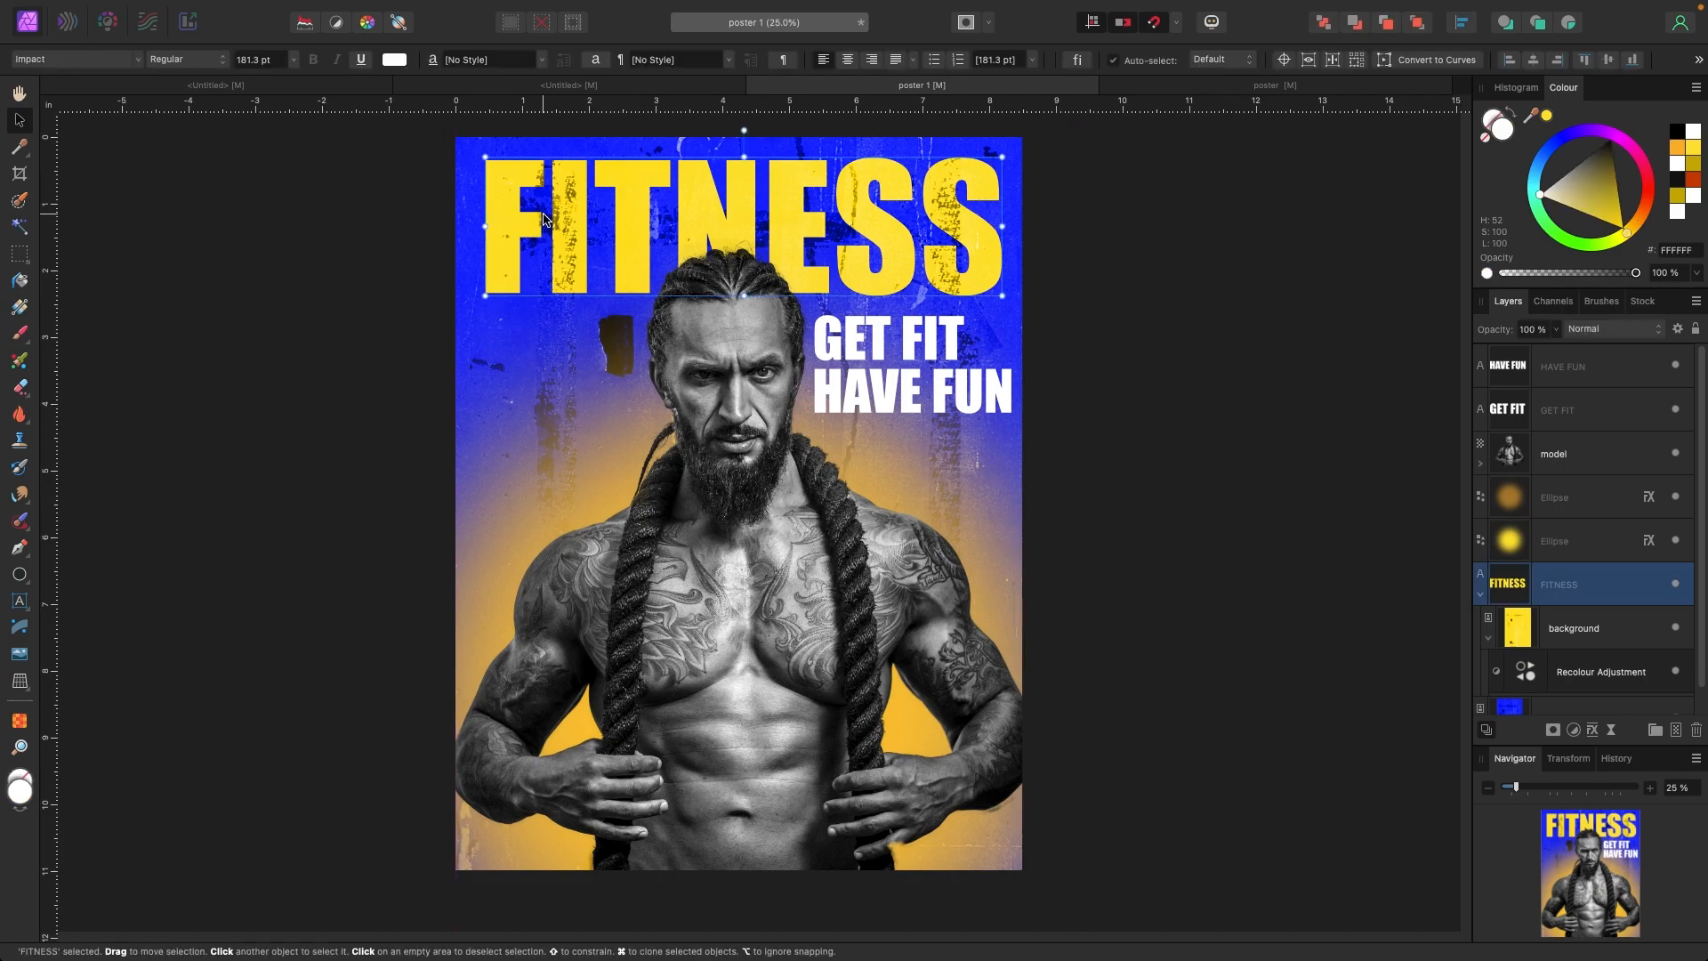
pyautogui.click(338, 297)
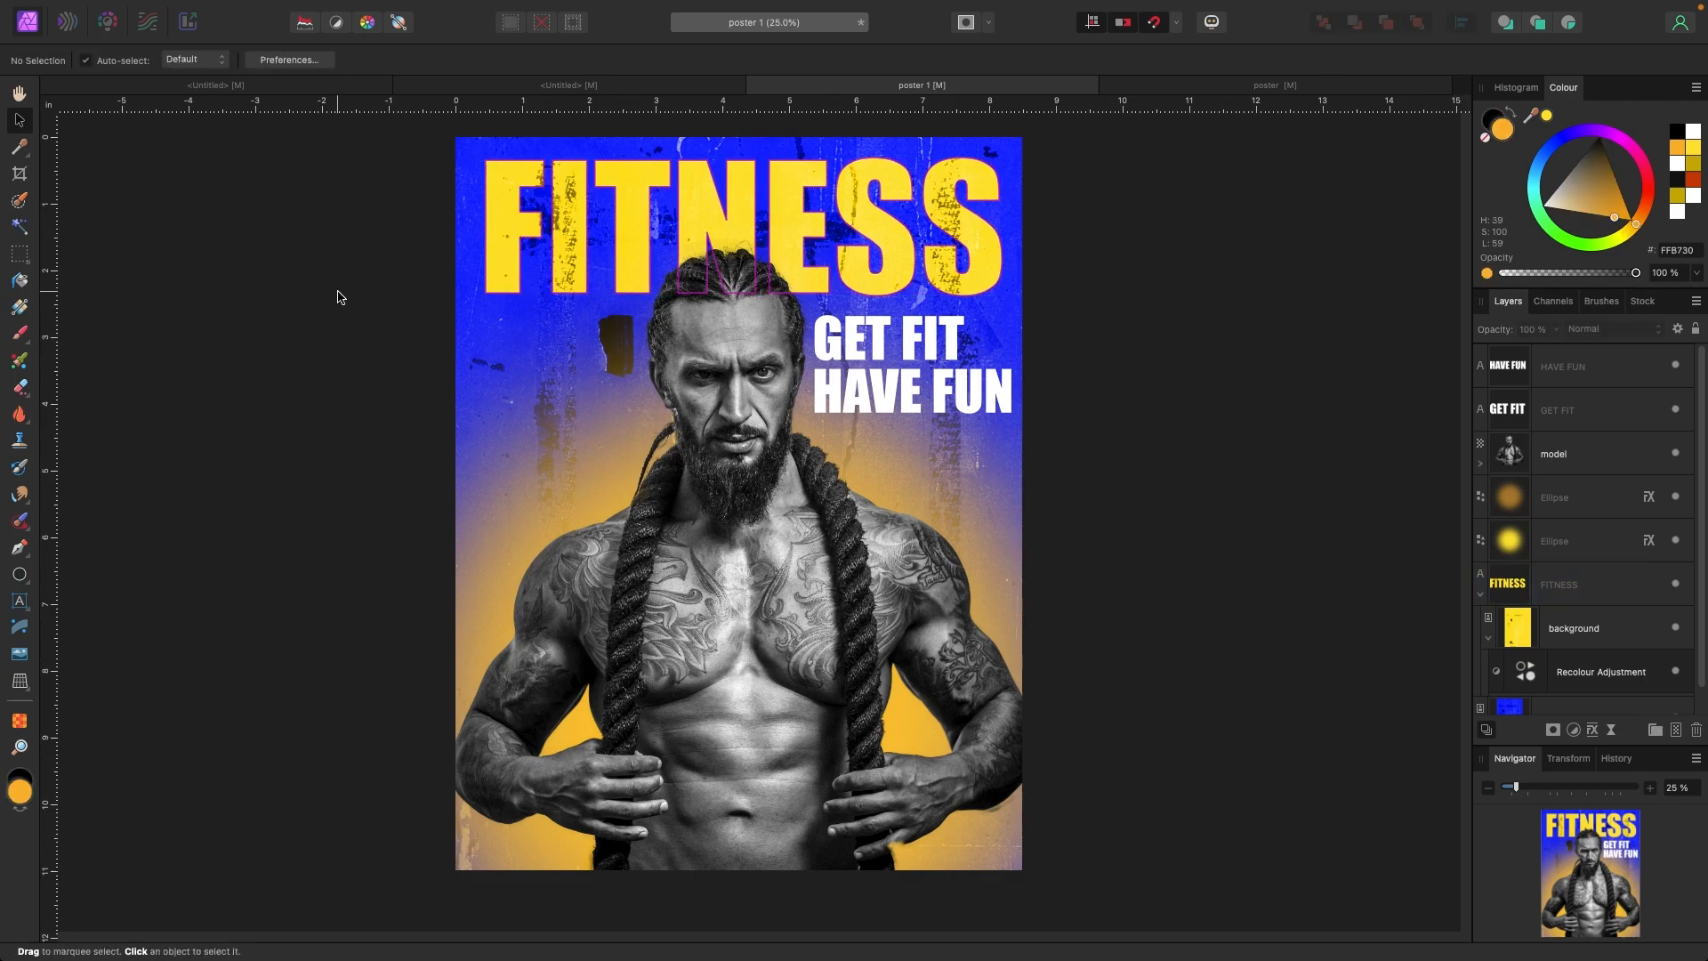